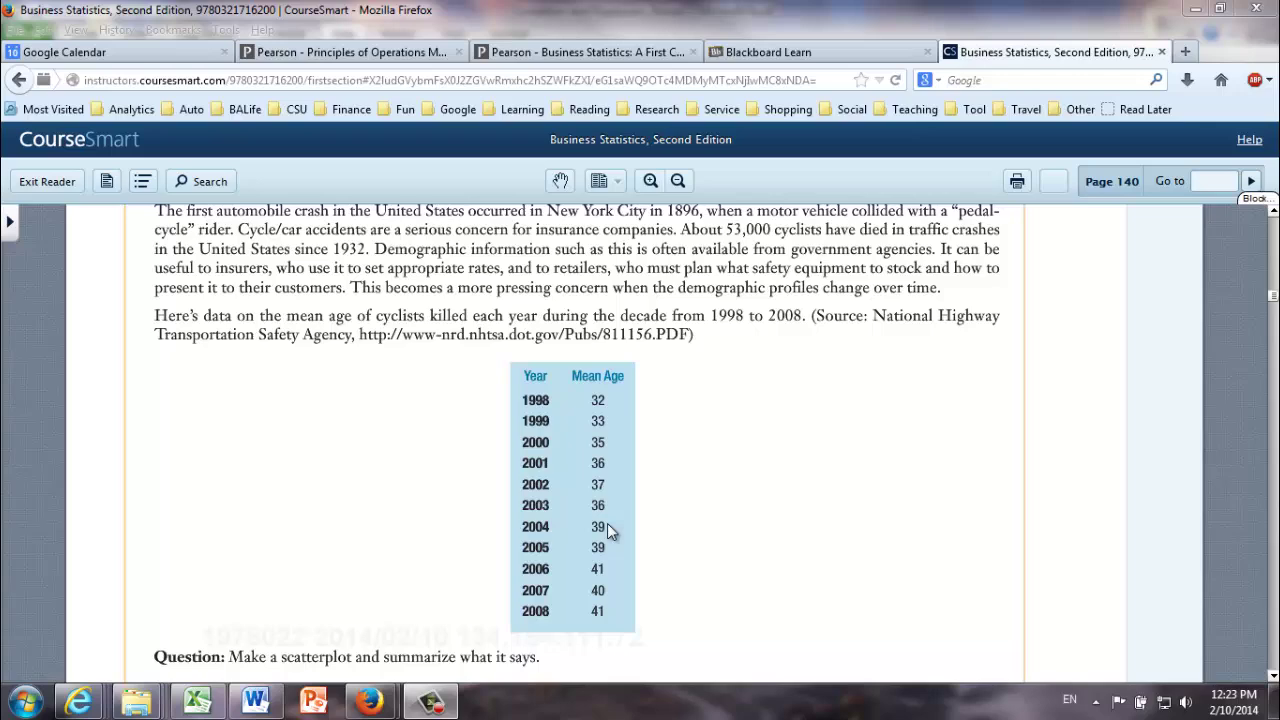
Step: Switch from Firefox to the Correlation and Regression_Sharpe workbook in Excel
left_click(197, 706)
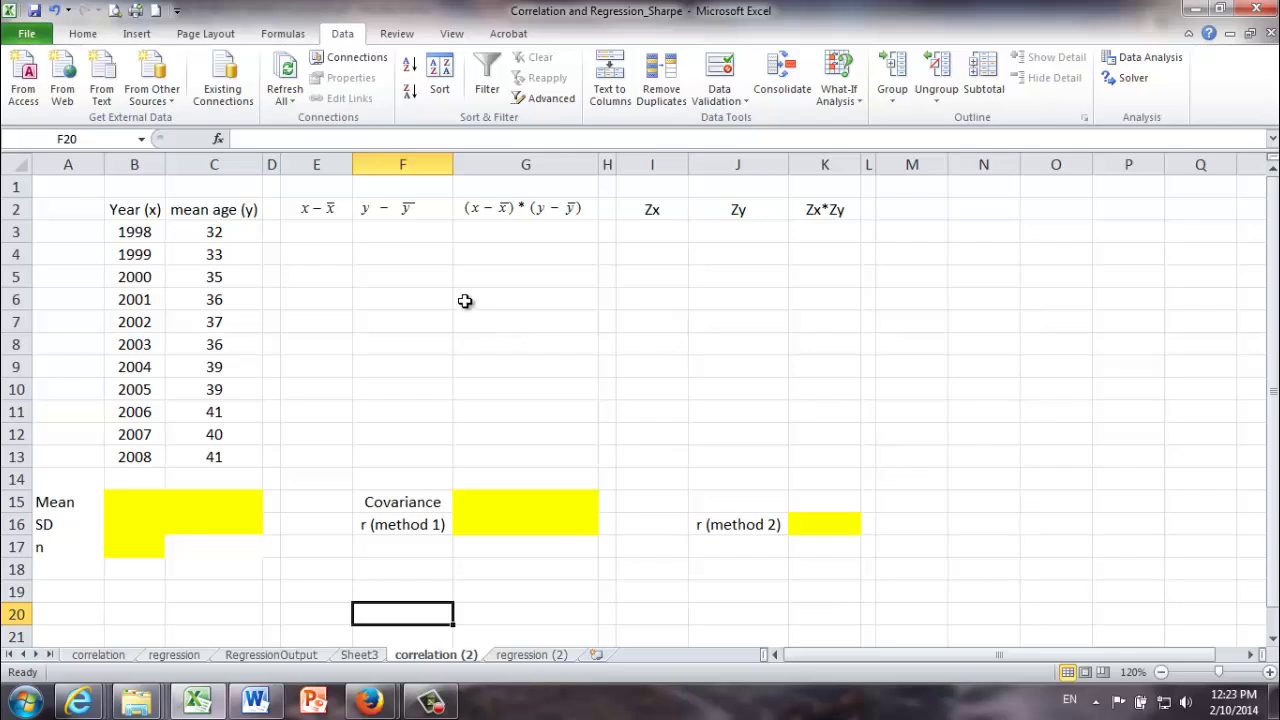
left_click(122, 234)
left_click(217, 234)
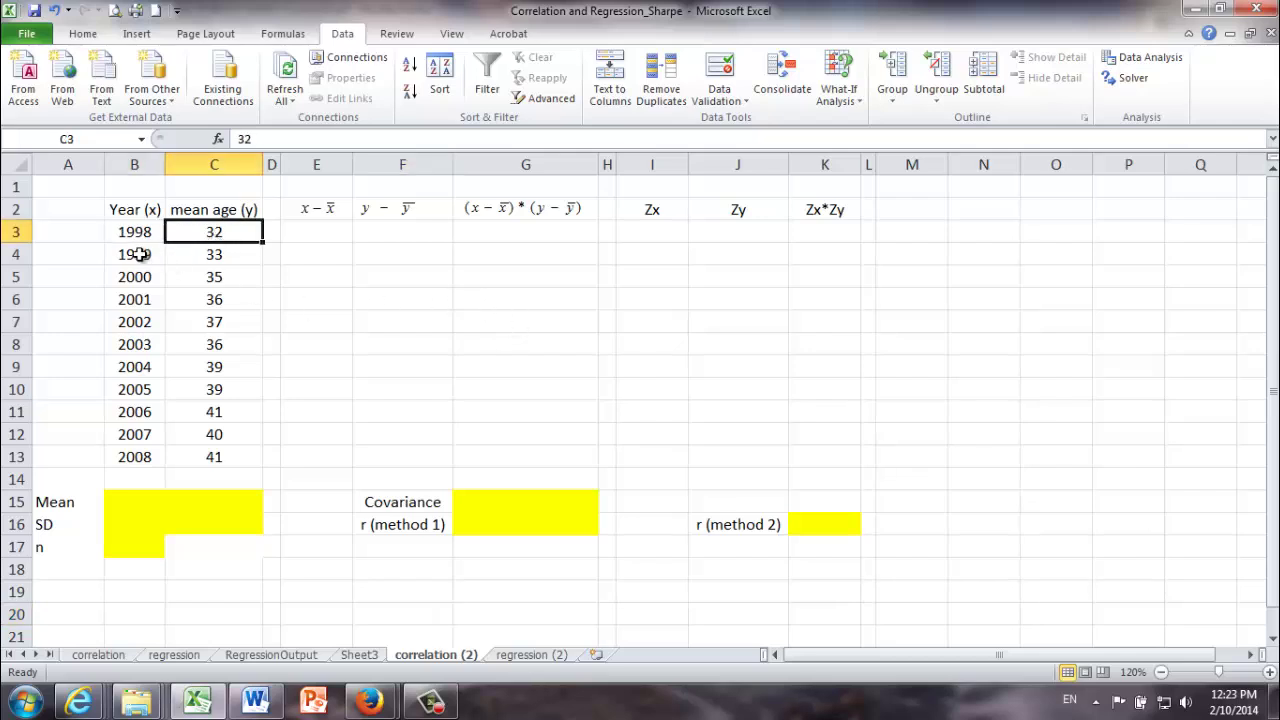
left_click(136, 163)
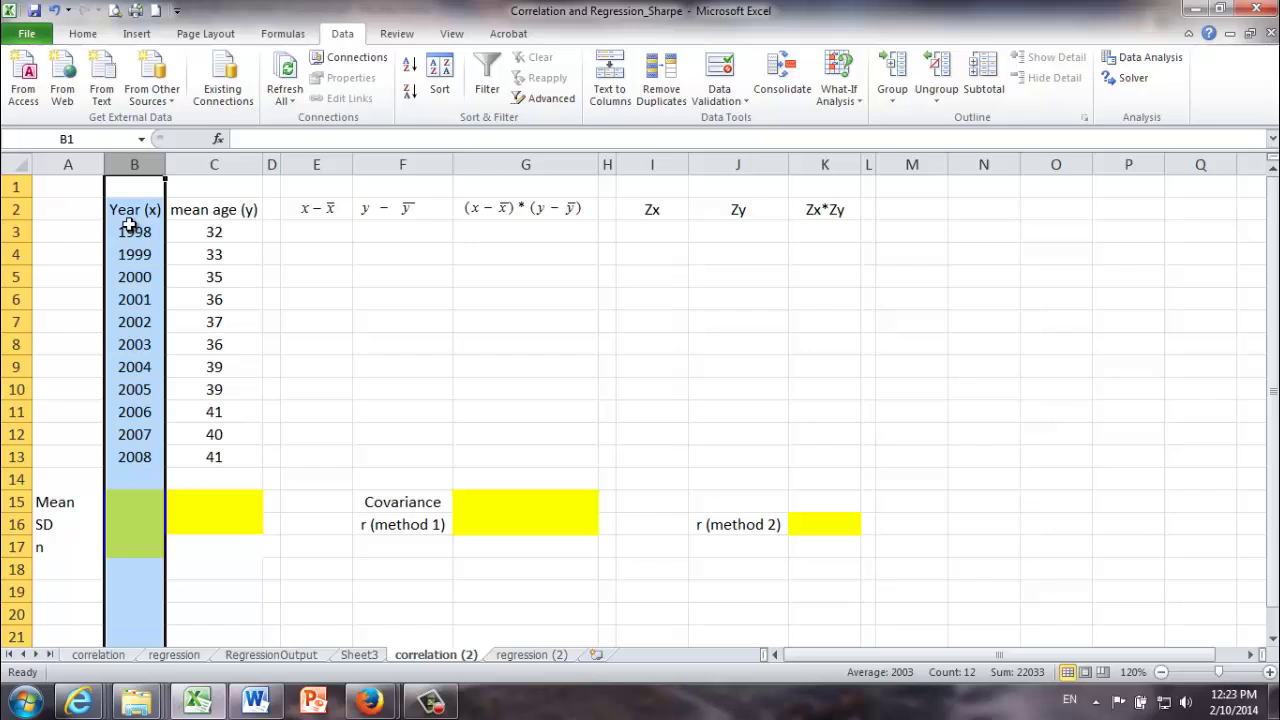
left_click(128, 234)
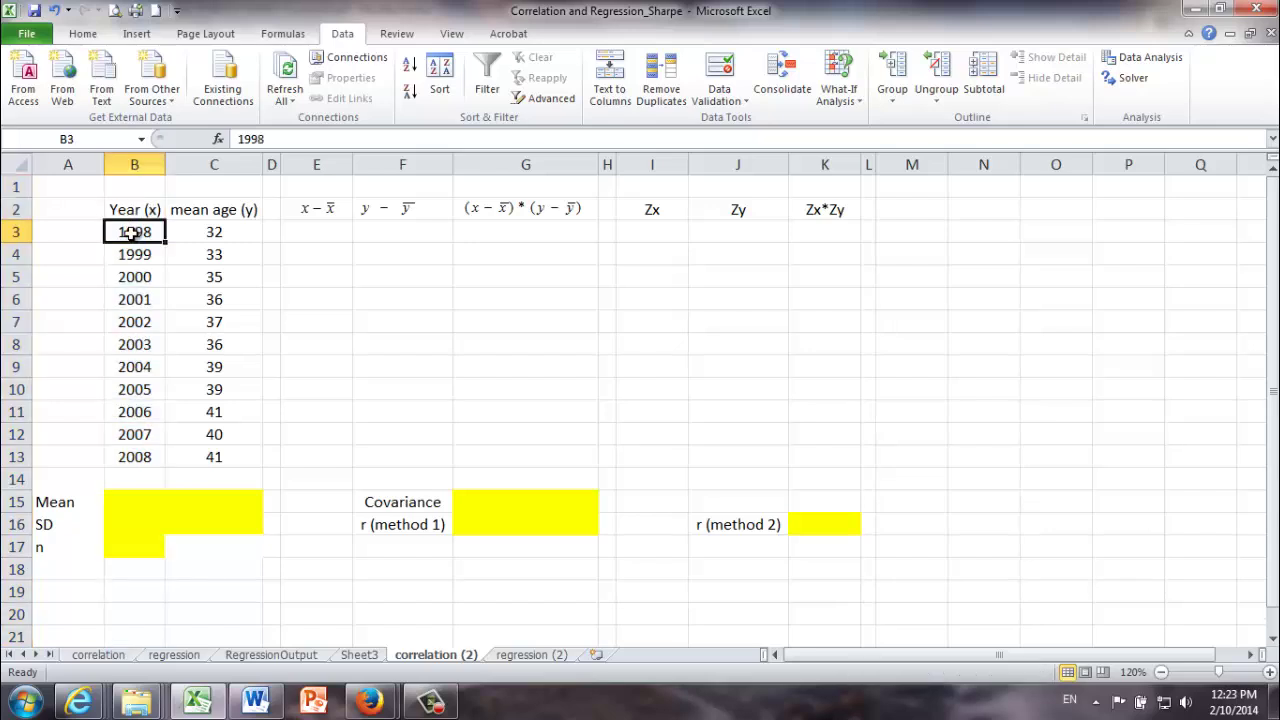
left_click(230, 164)
left_click(210, 250)
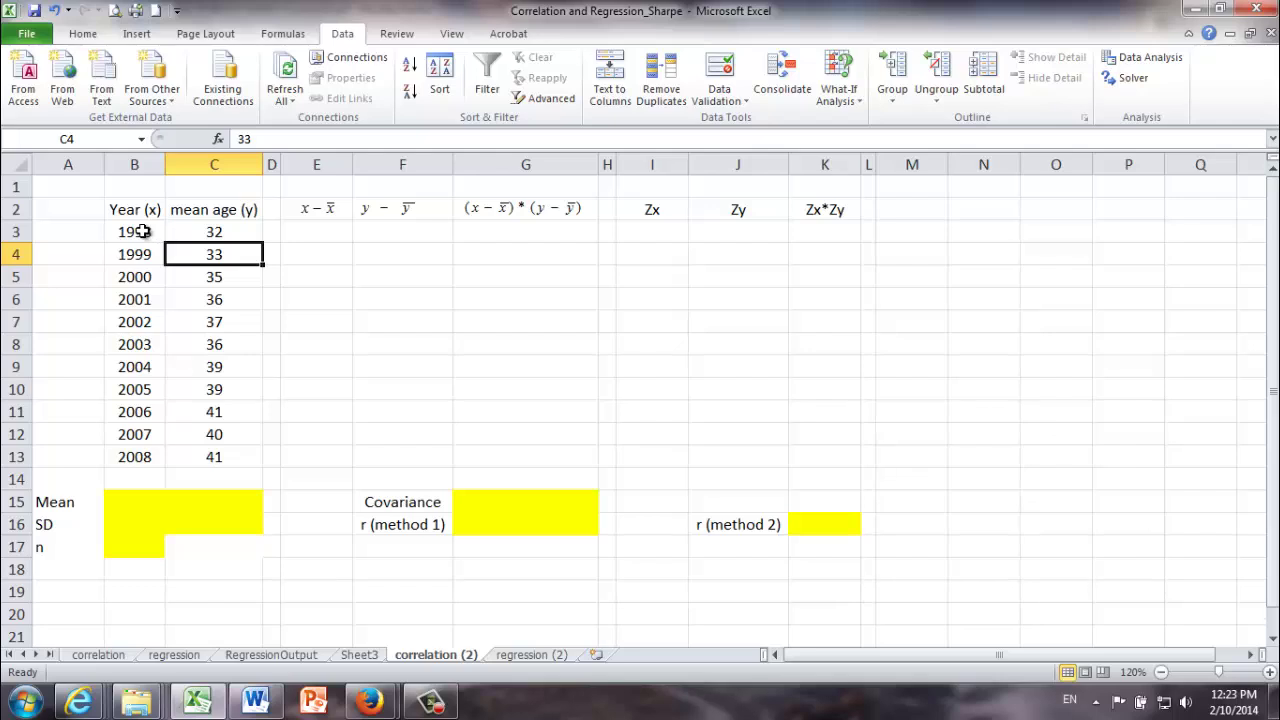
left_click(57, 496)
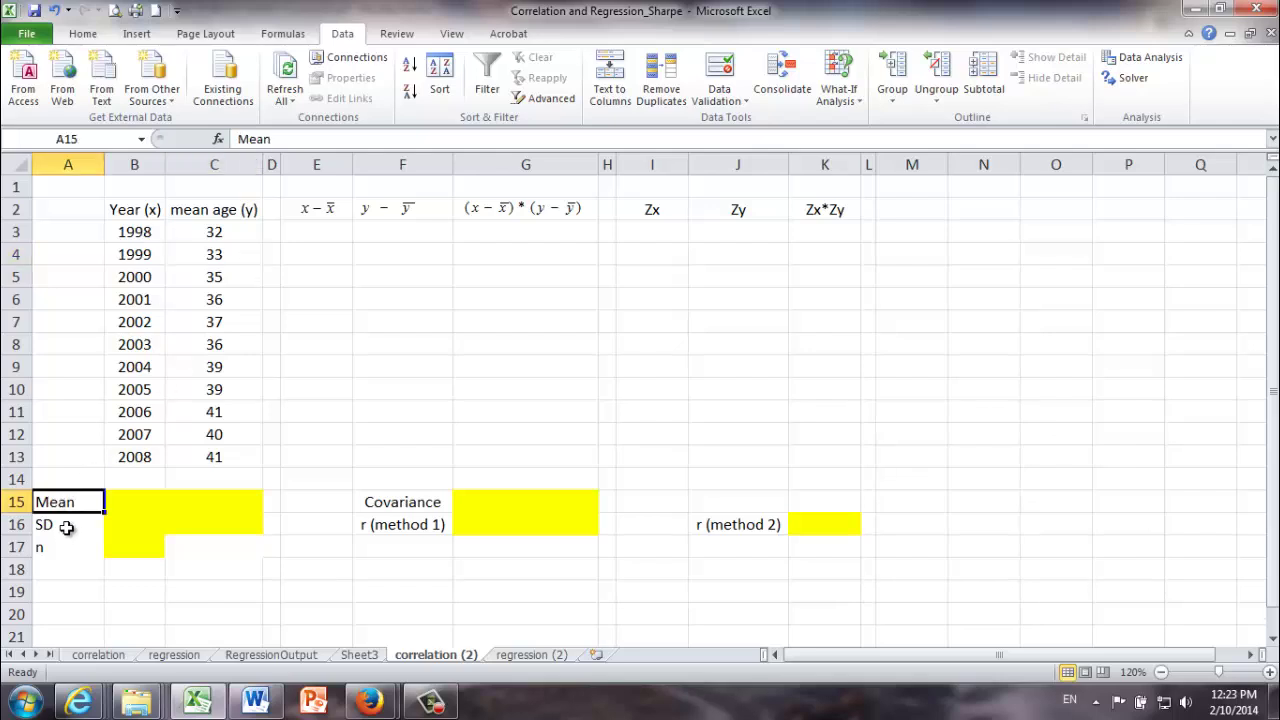
left_click(66, 528)
left_click(61, 551)
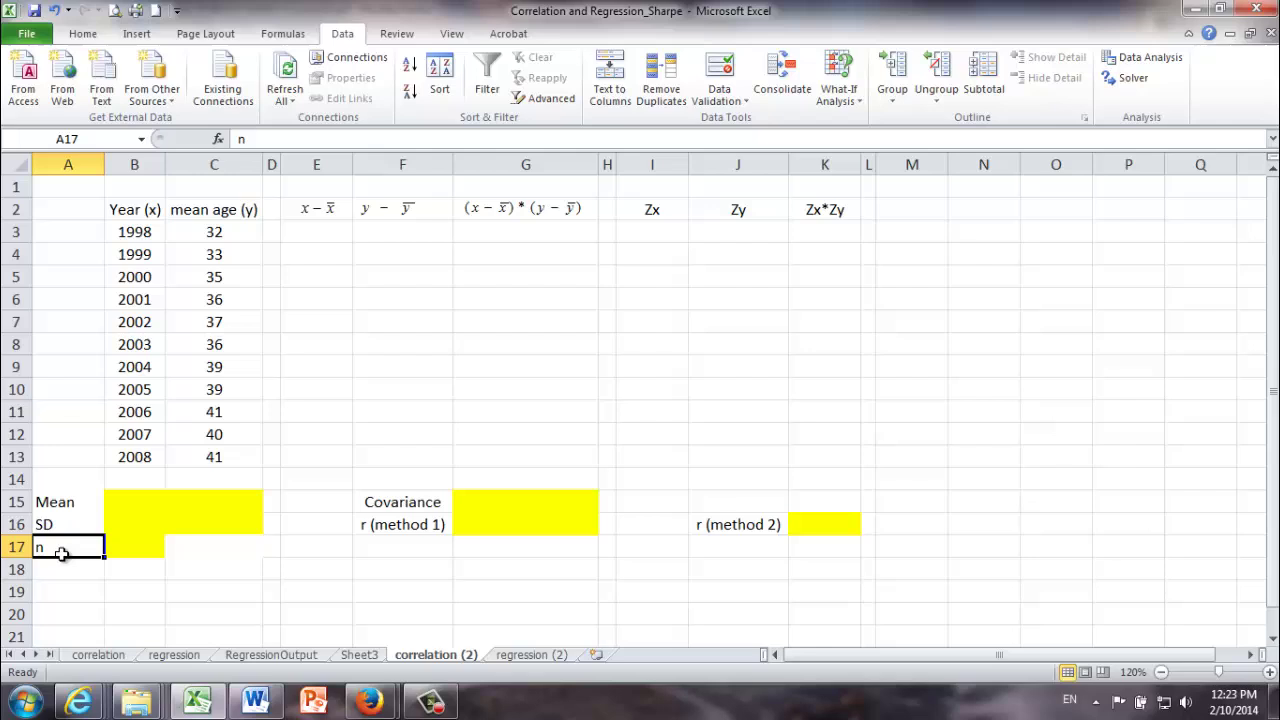
left_click(137, 230)
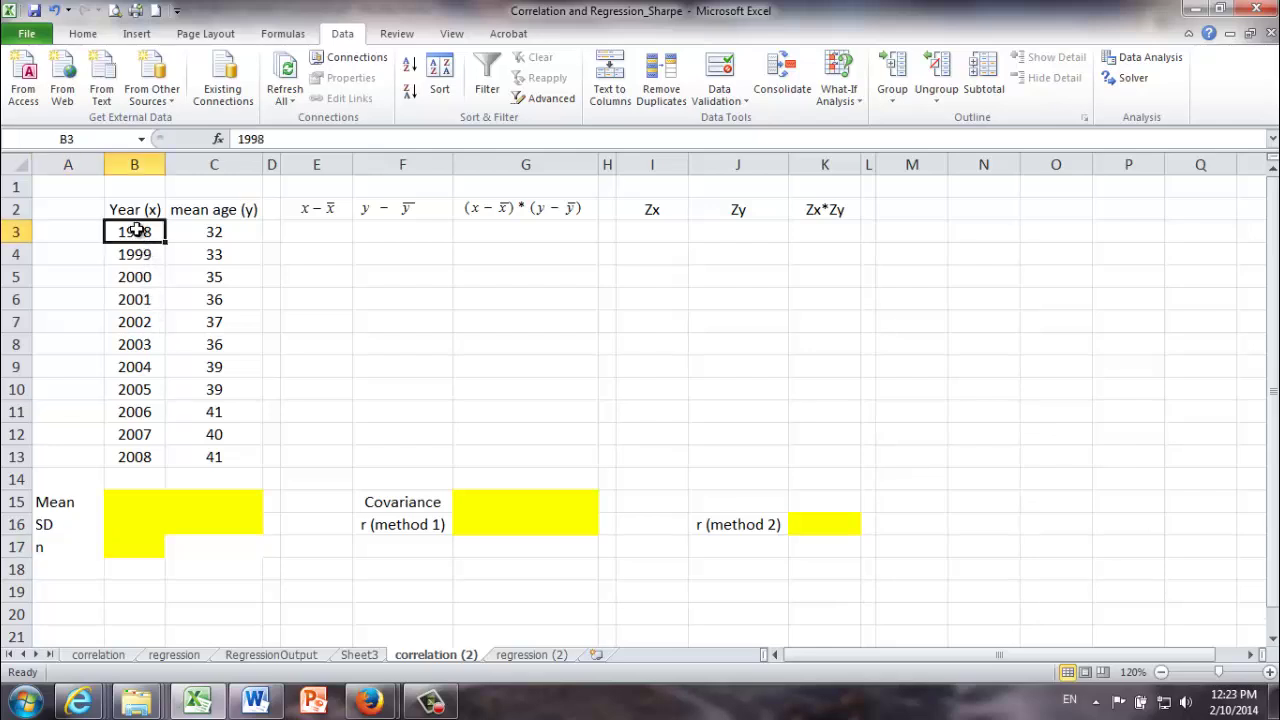
Step: Name the year range B3:B13 Year__x
left_click_drag(137, 230, 140, 455)
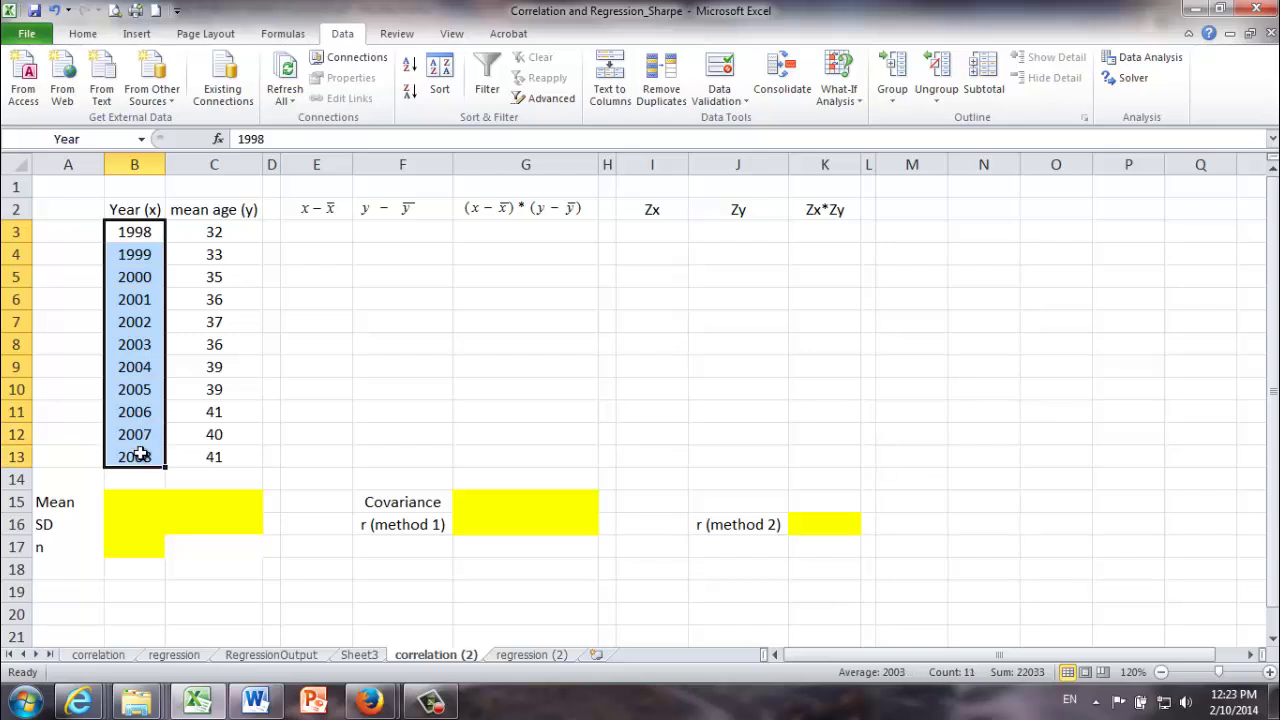
right_click(149, 330)
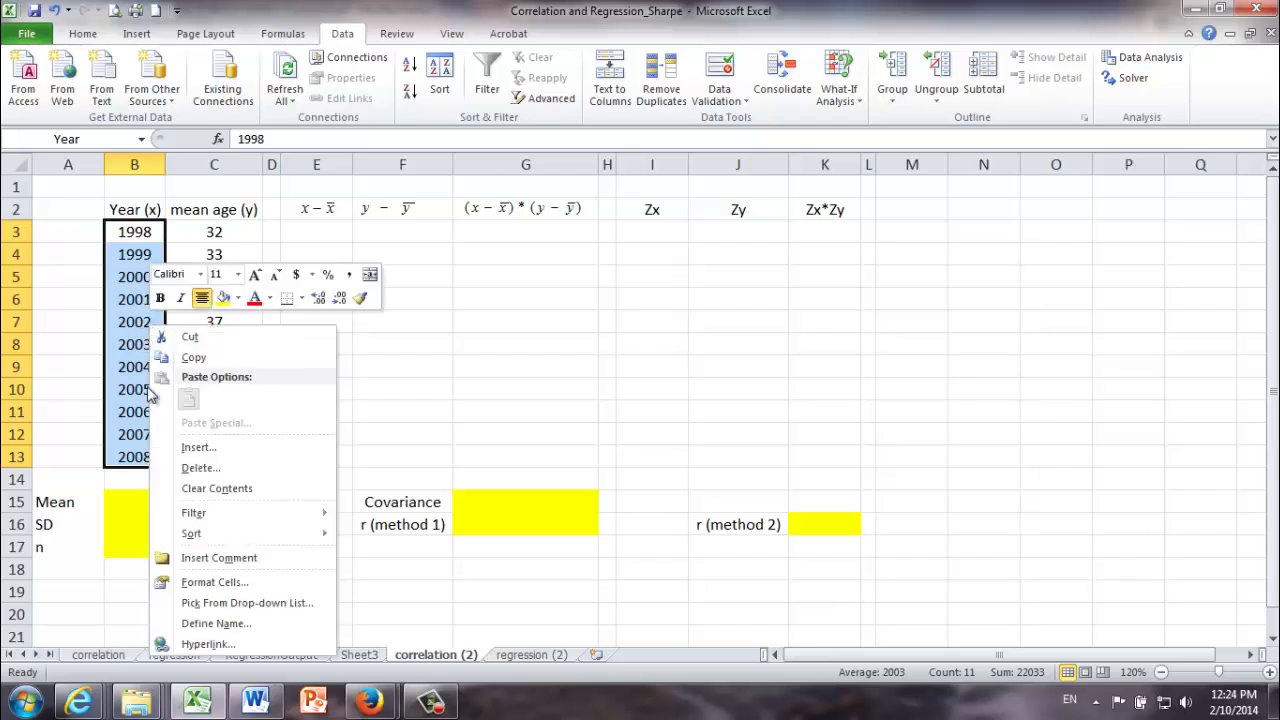
left_click(229, 624)
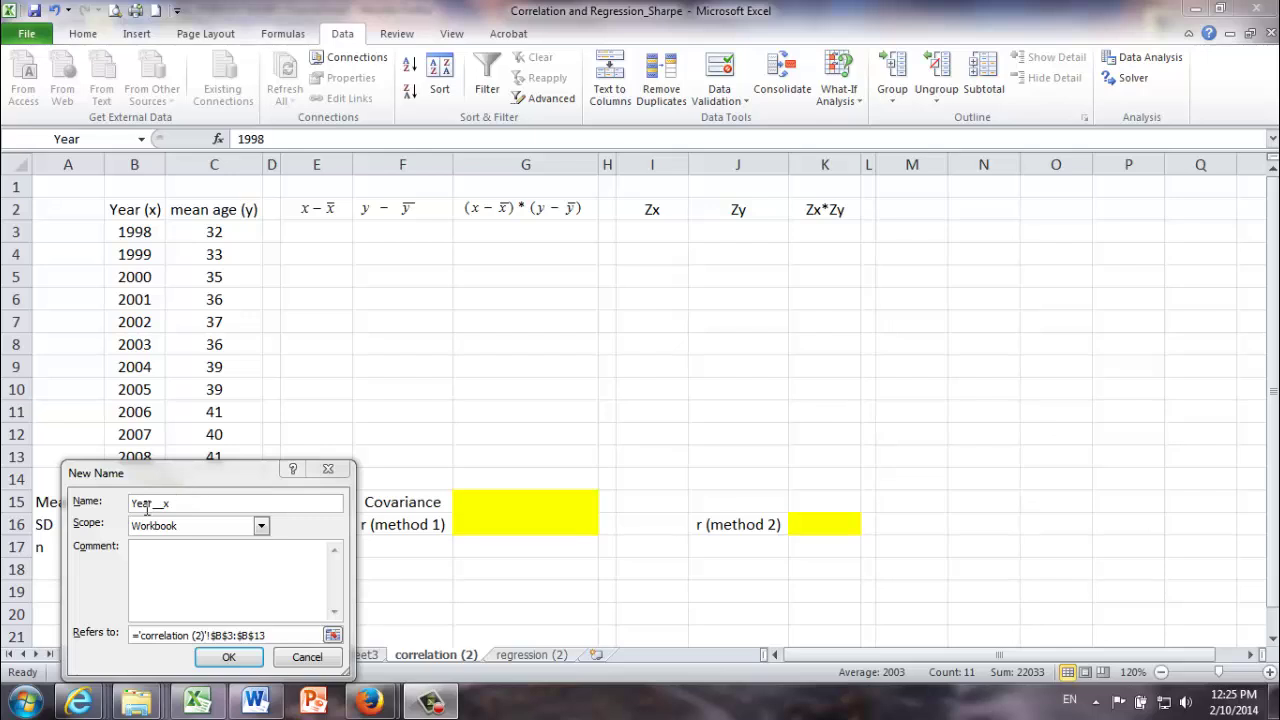
left_click(229, 657)
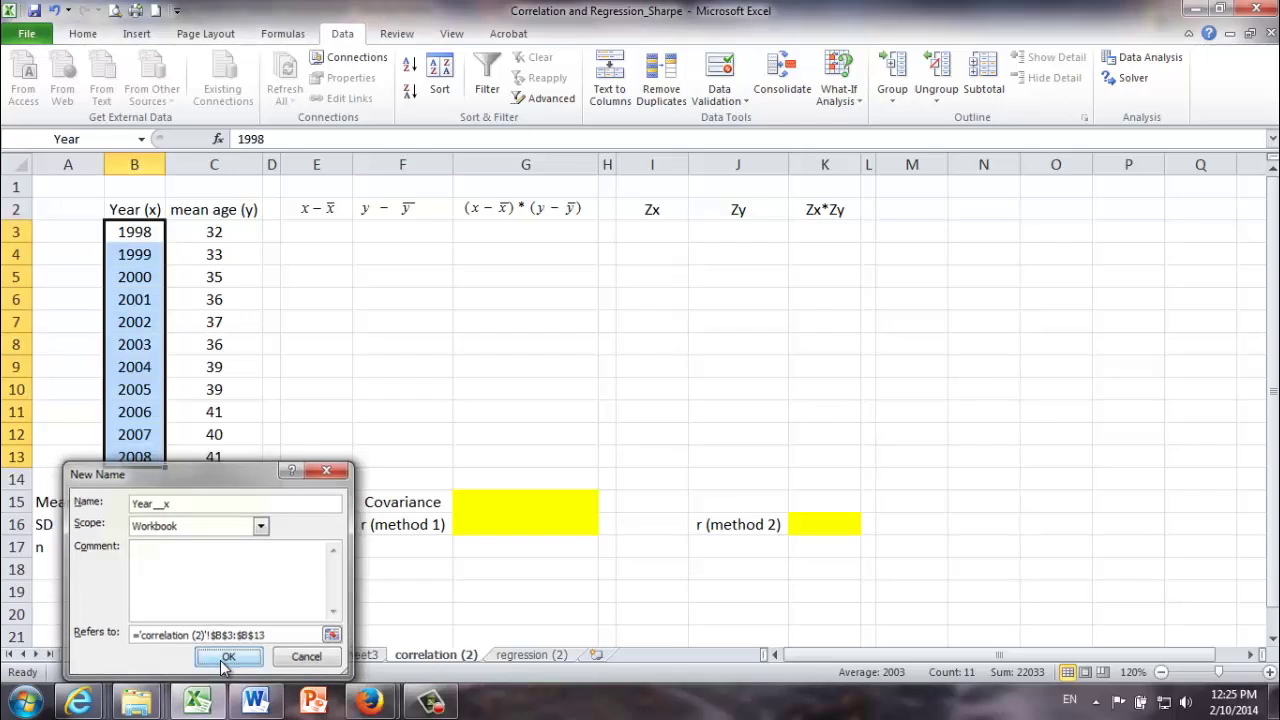
Step: Name the mean-age range C3:C13 mean_age__y
left_click(208, 231)
left_click_drag(208, 231, 216, 457)
right_click(227, 415)
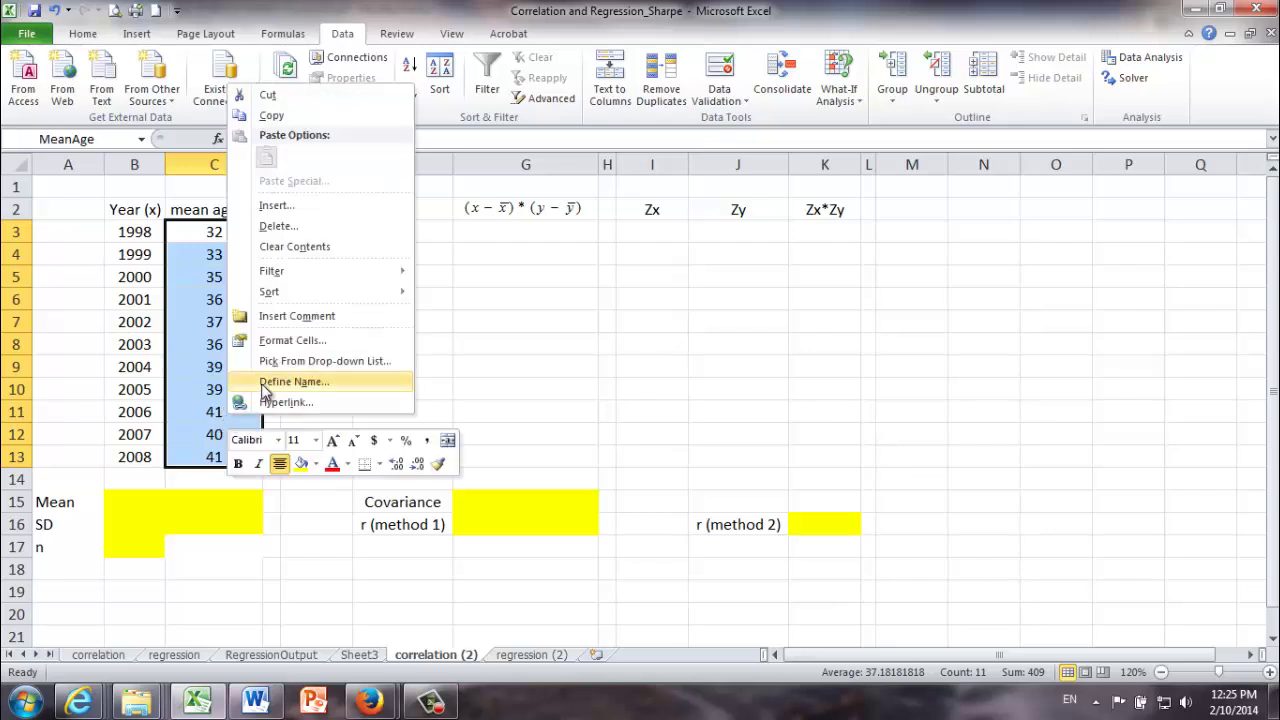
left_click(261, 382)
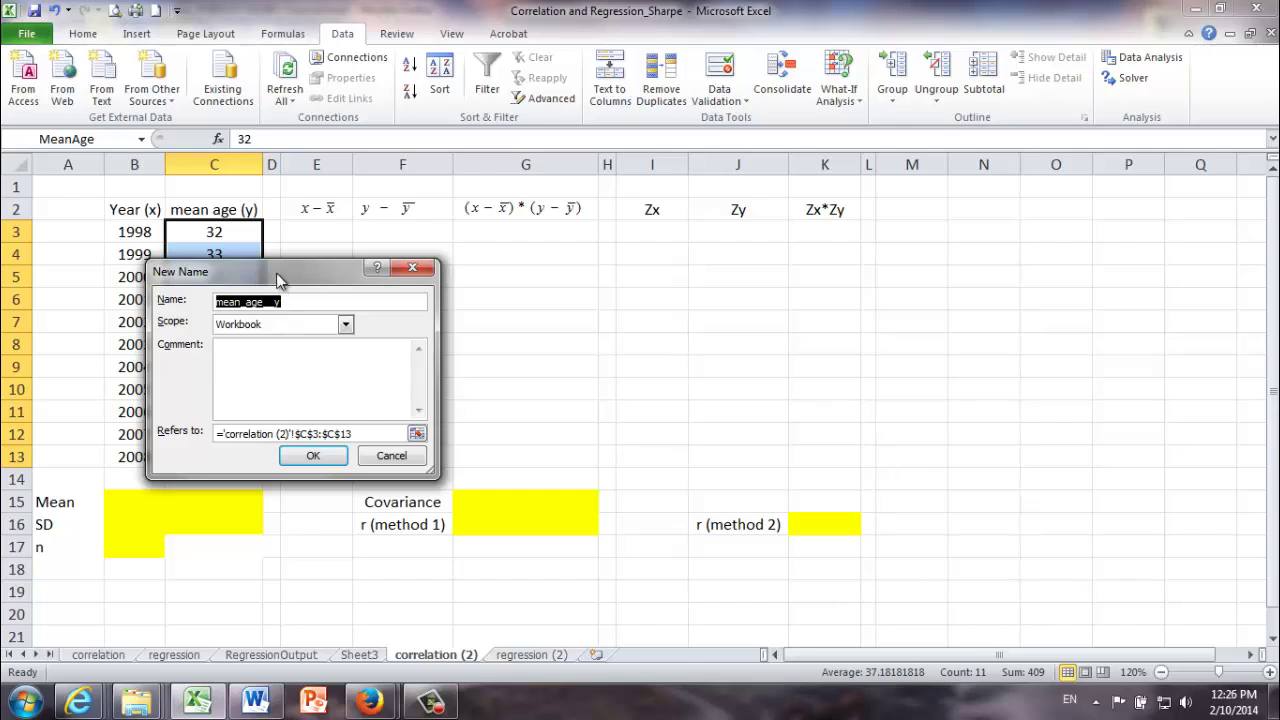
left_click(313, 455)
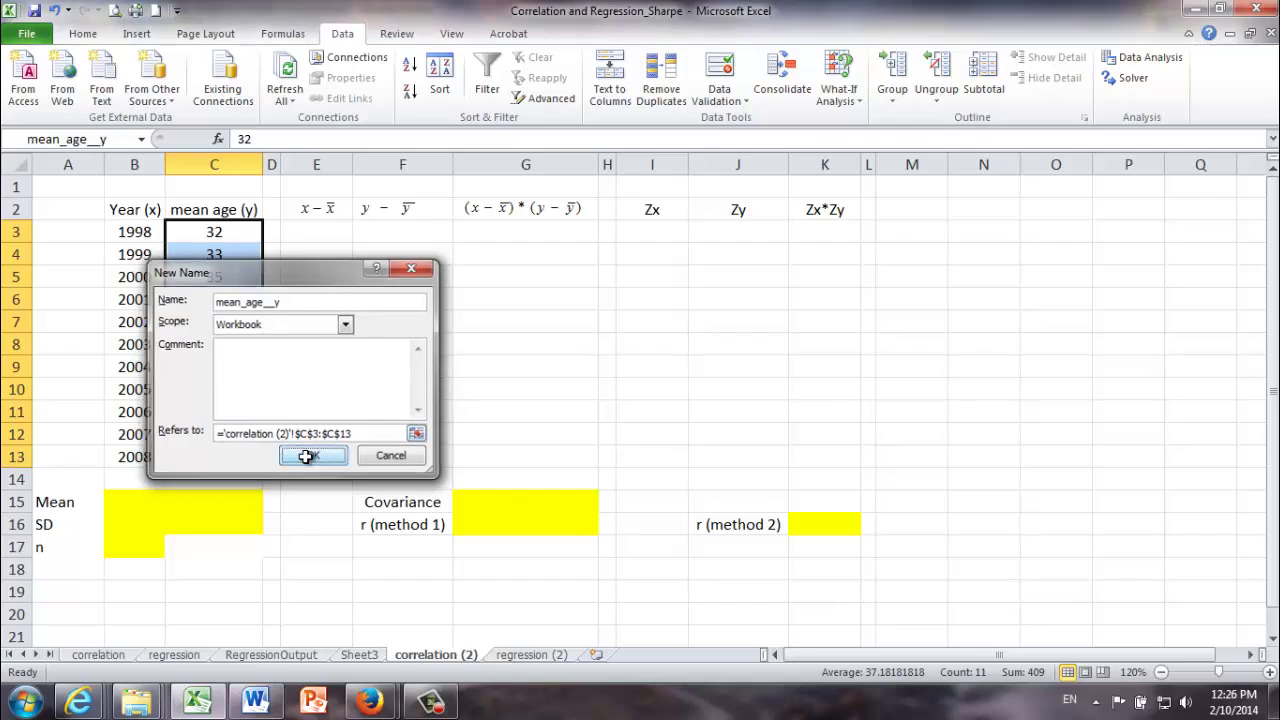
Step: Enter =AVERAGE(Year__x) in B15, giving a mean year of 2003
left_click(131, 503)
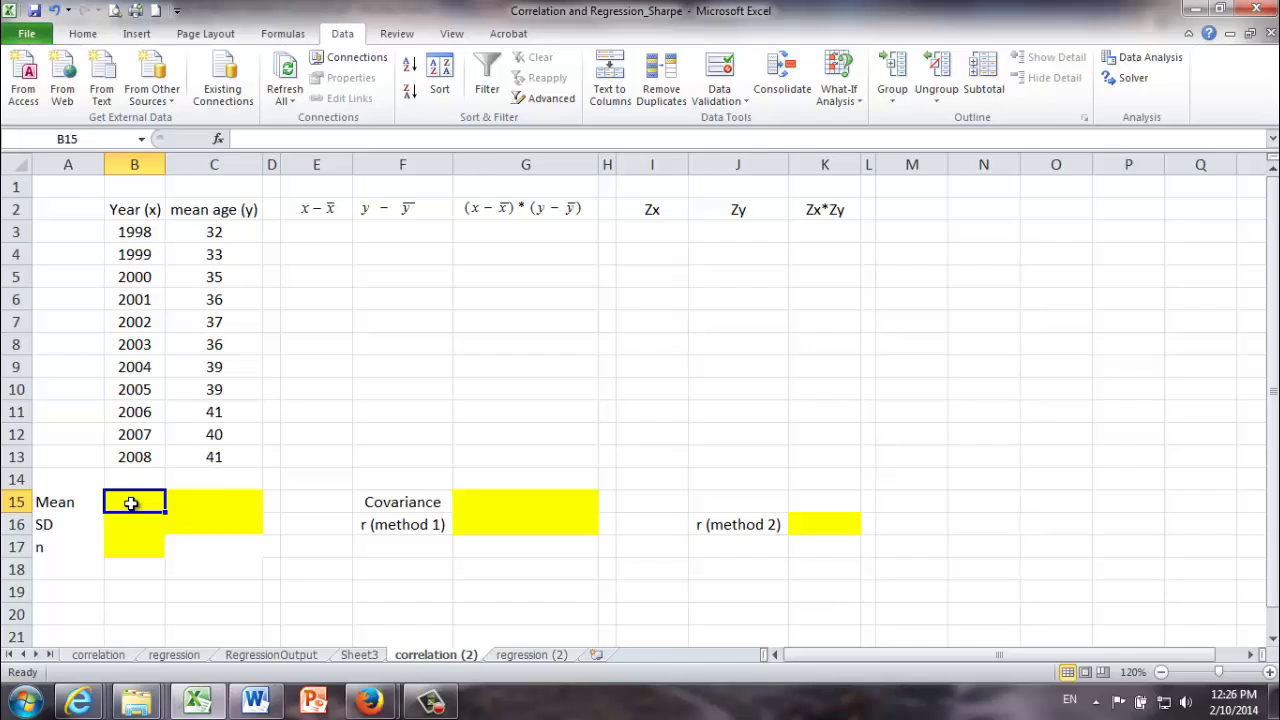
type("=")
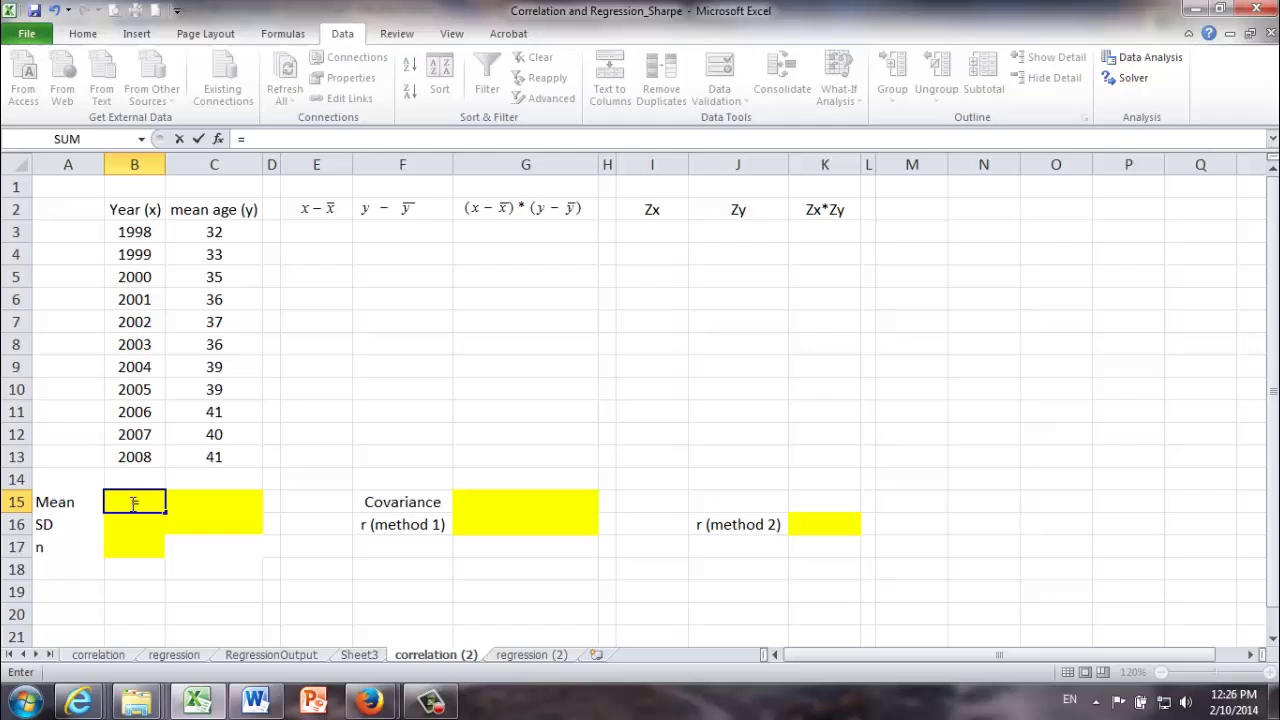
type("average(")
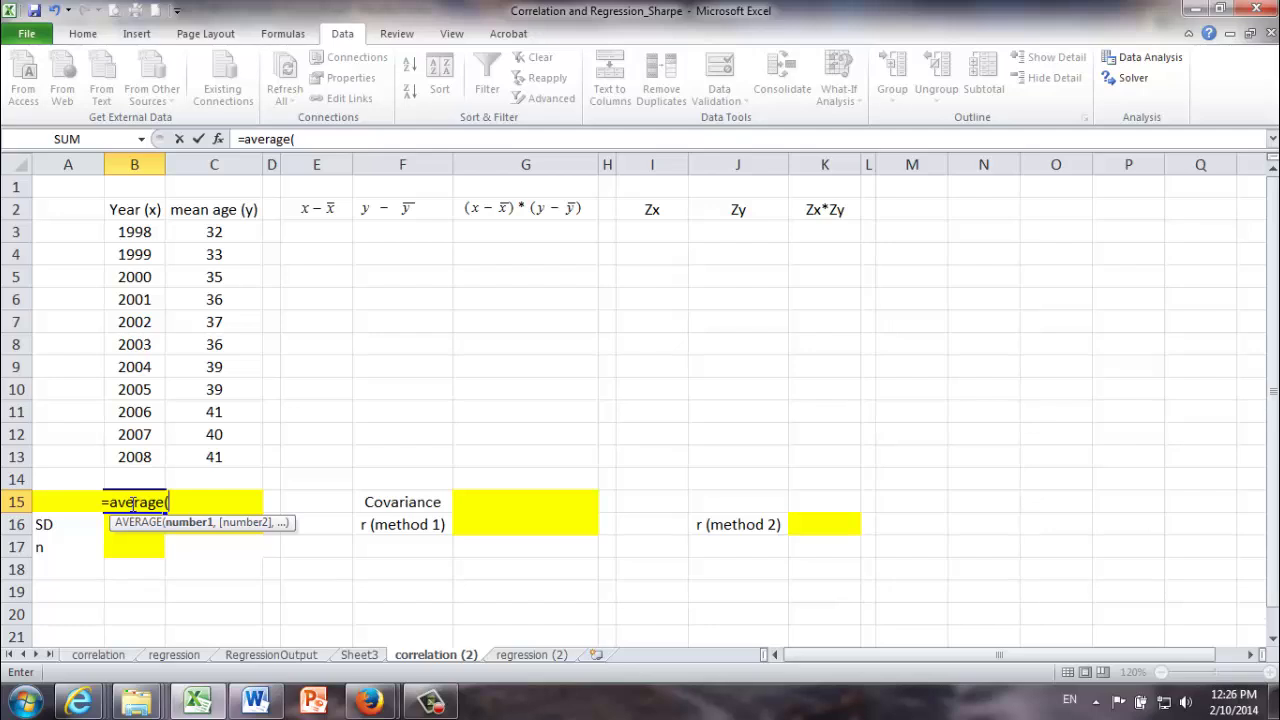
type("ye")
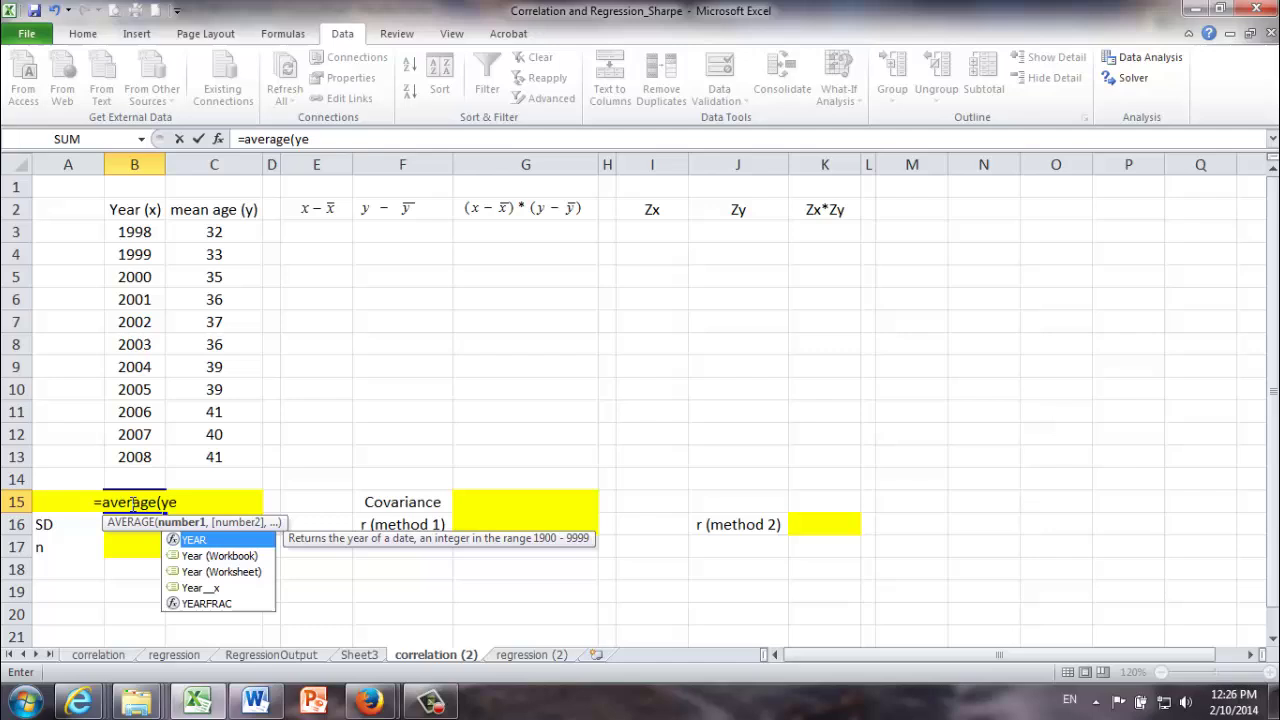
double_click(200, 587)
type(")")
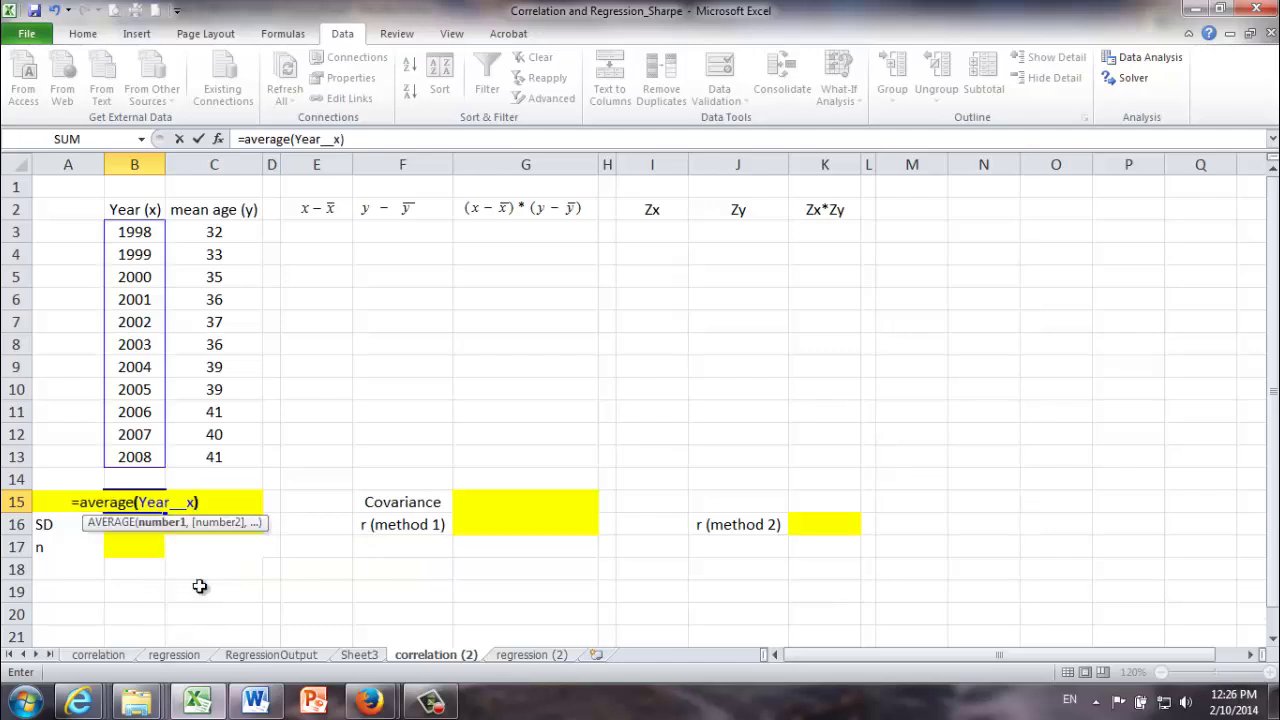
key("Return")
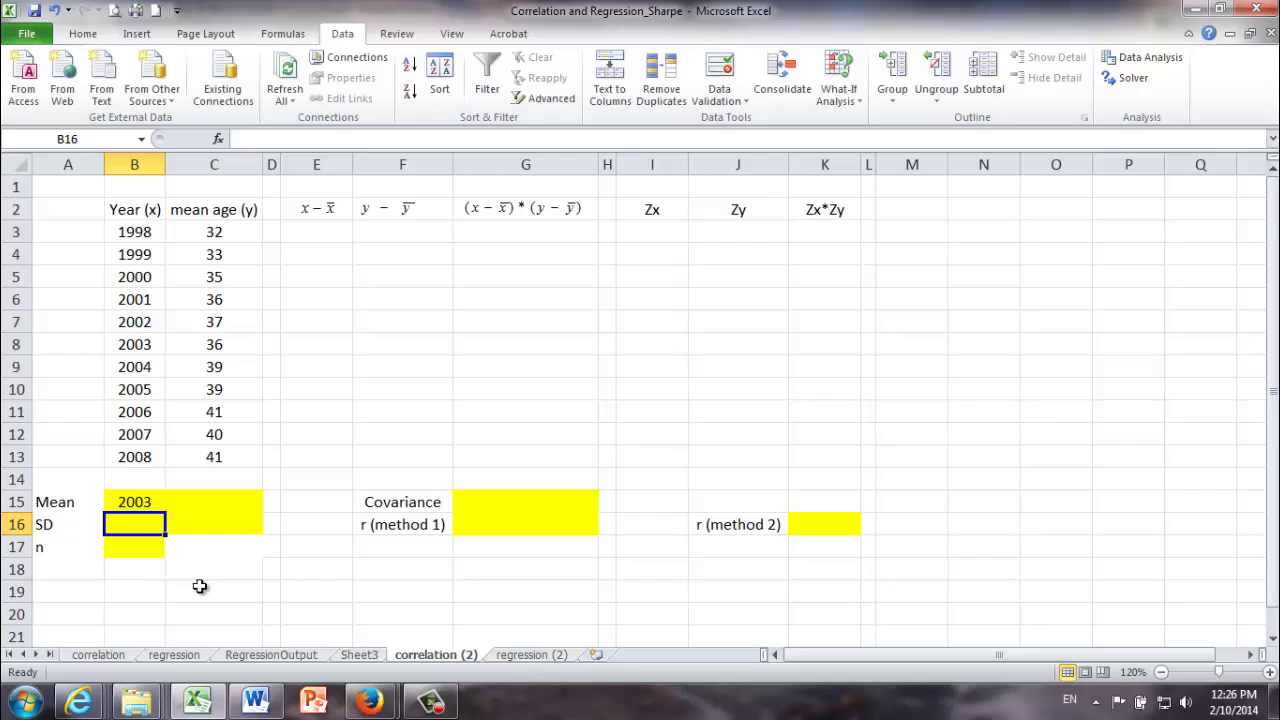
Step: Enter =AVERAGE(mean_age__y) in C15, giving a mean age of 37.1818182
left_click(189, 502)
type("=a")
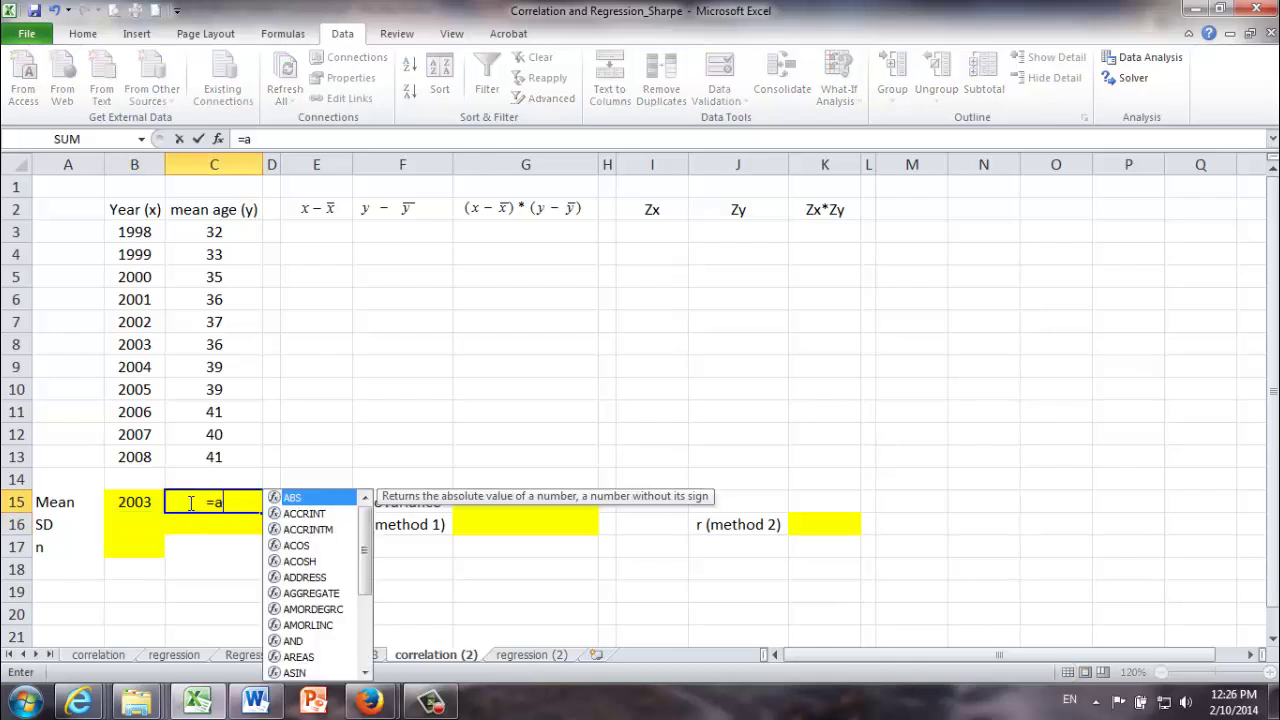
type("verage(")
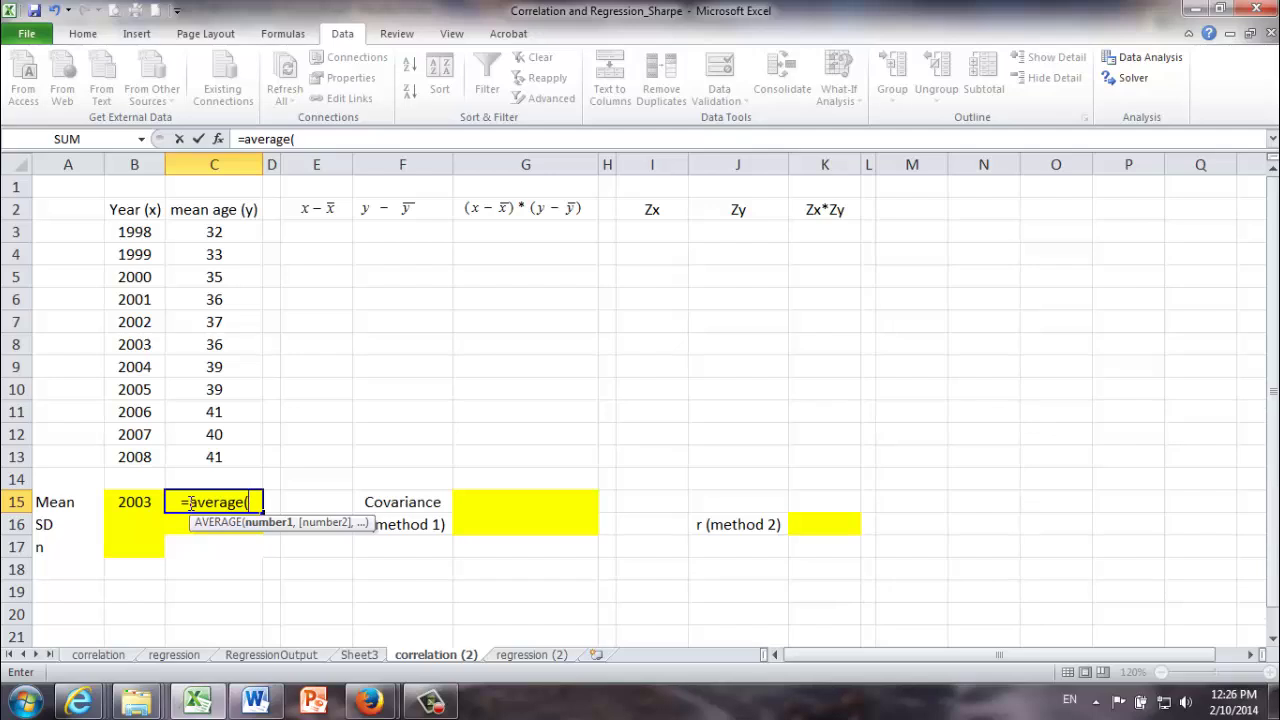
type("mean")
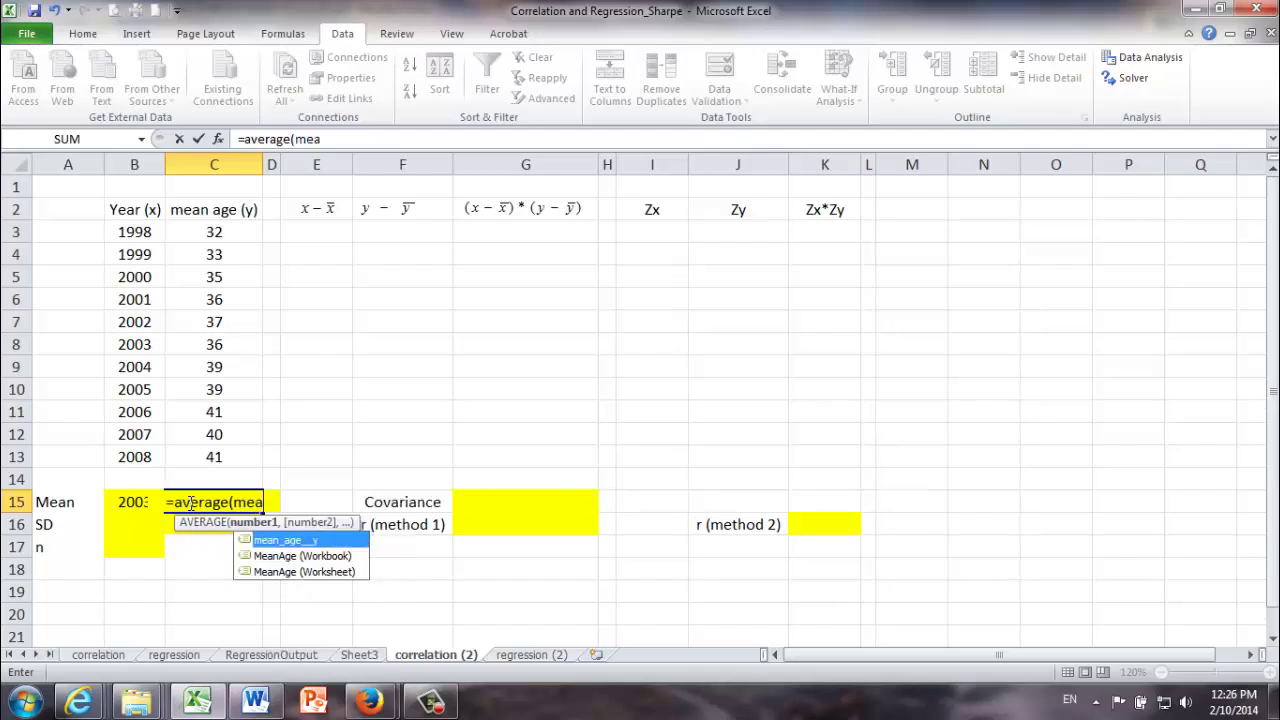
double_click(265, 541)
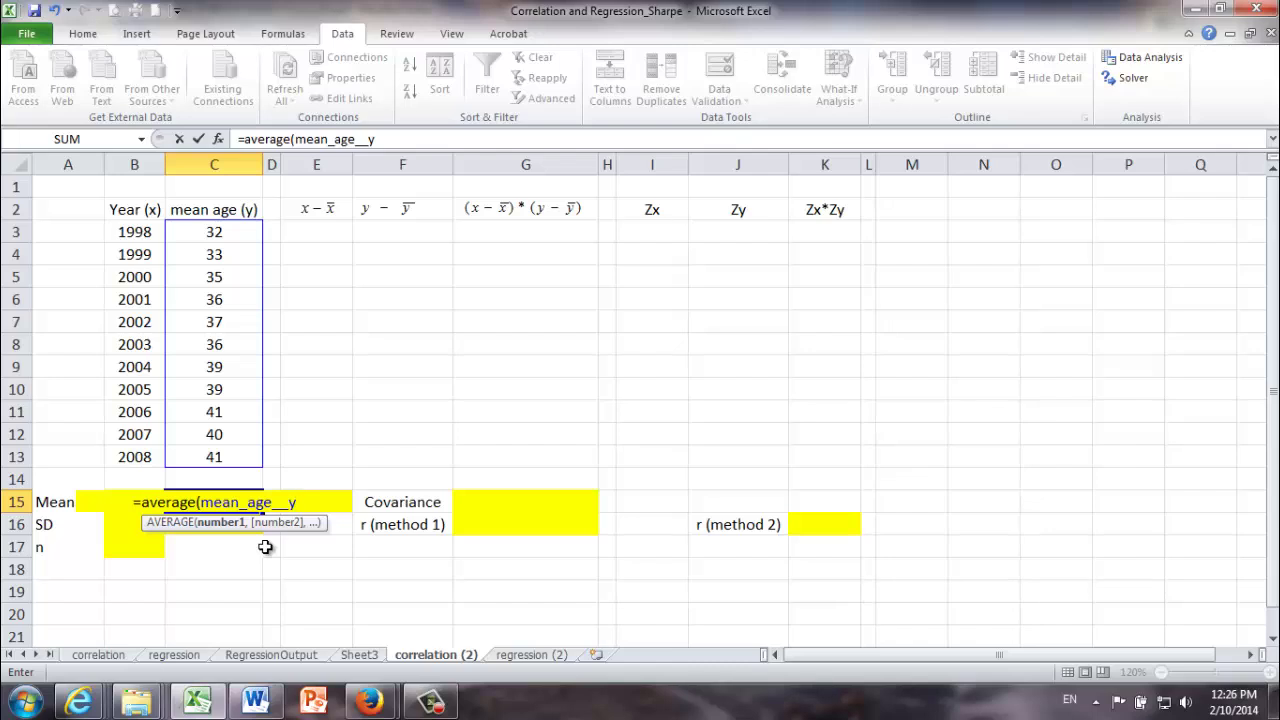
type(")")
key("Return")
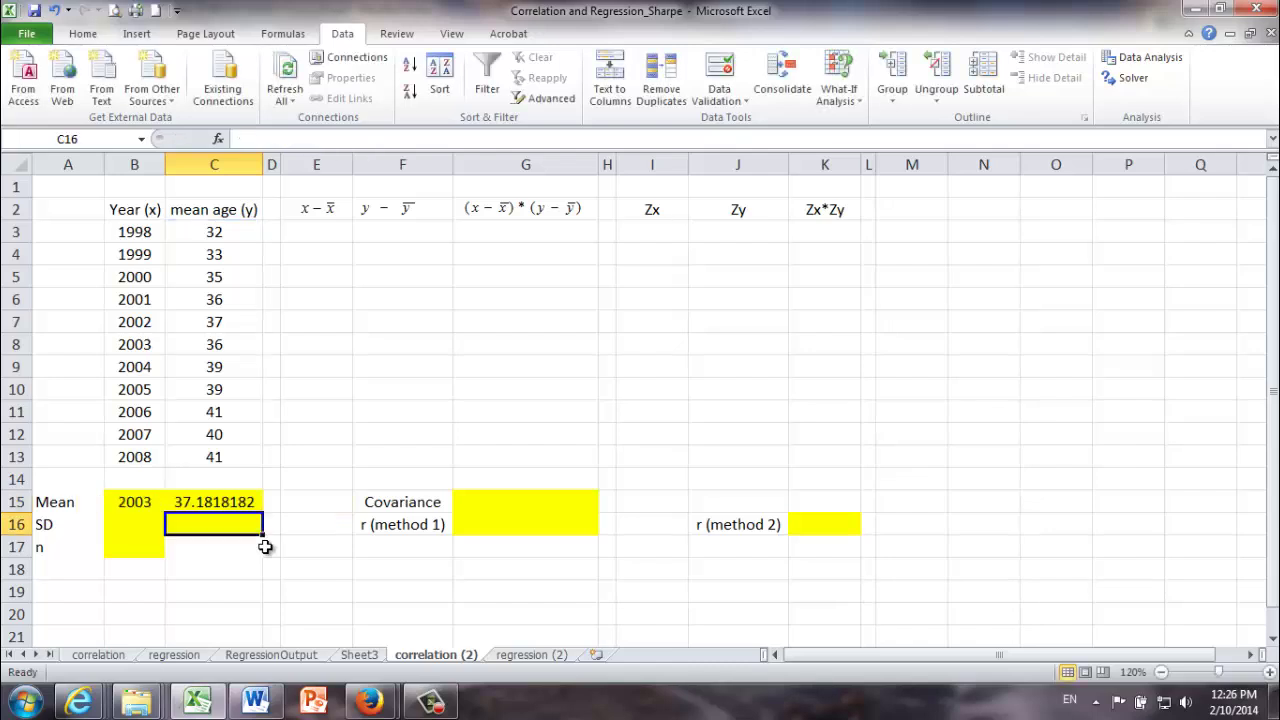
Step: Enter =STDEV.S(Year__x) in B16, giving 3.3166
left_click(136, 527)
type("=")
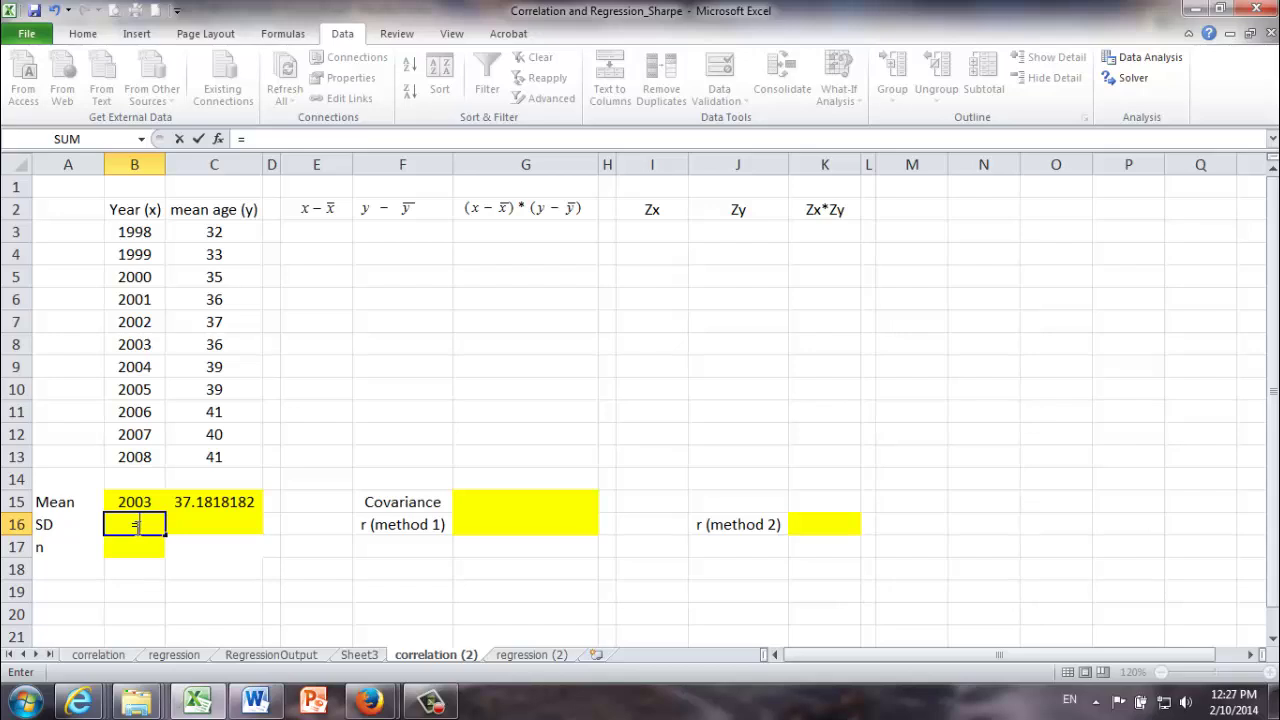
type("st")
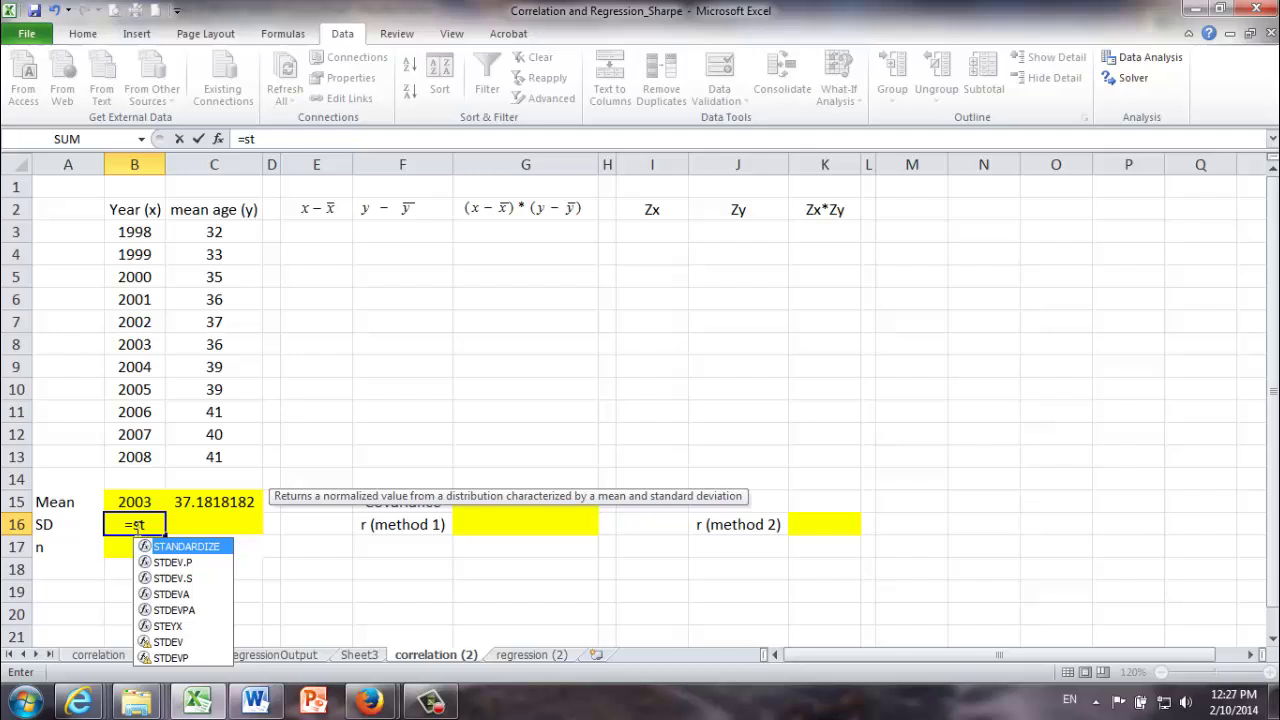
type("d")
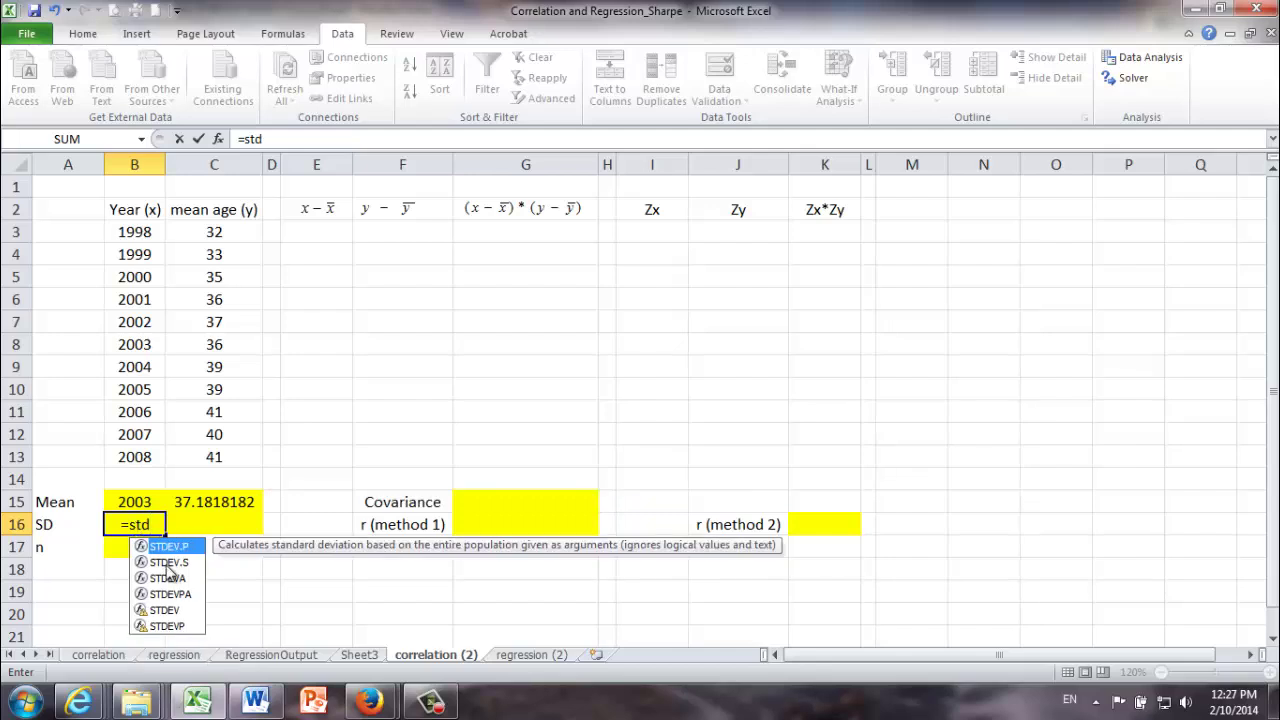
double_click(168, 563)
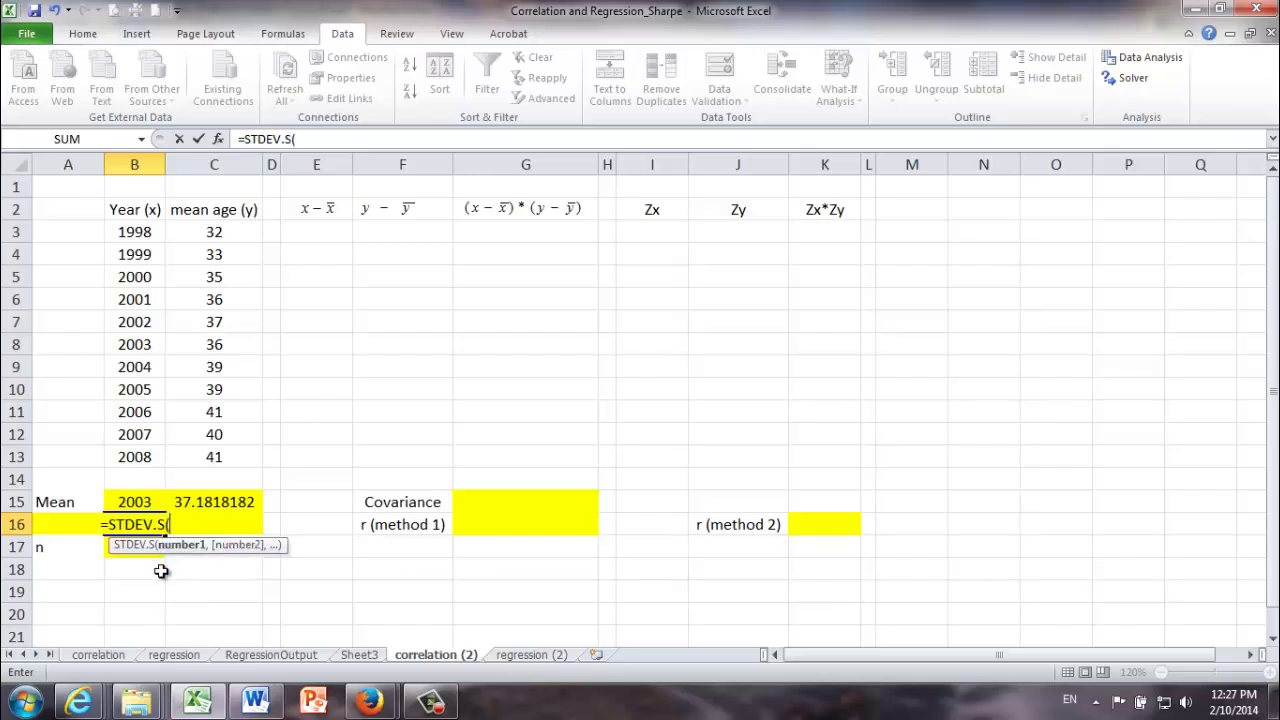
type("y")
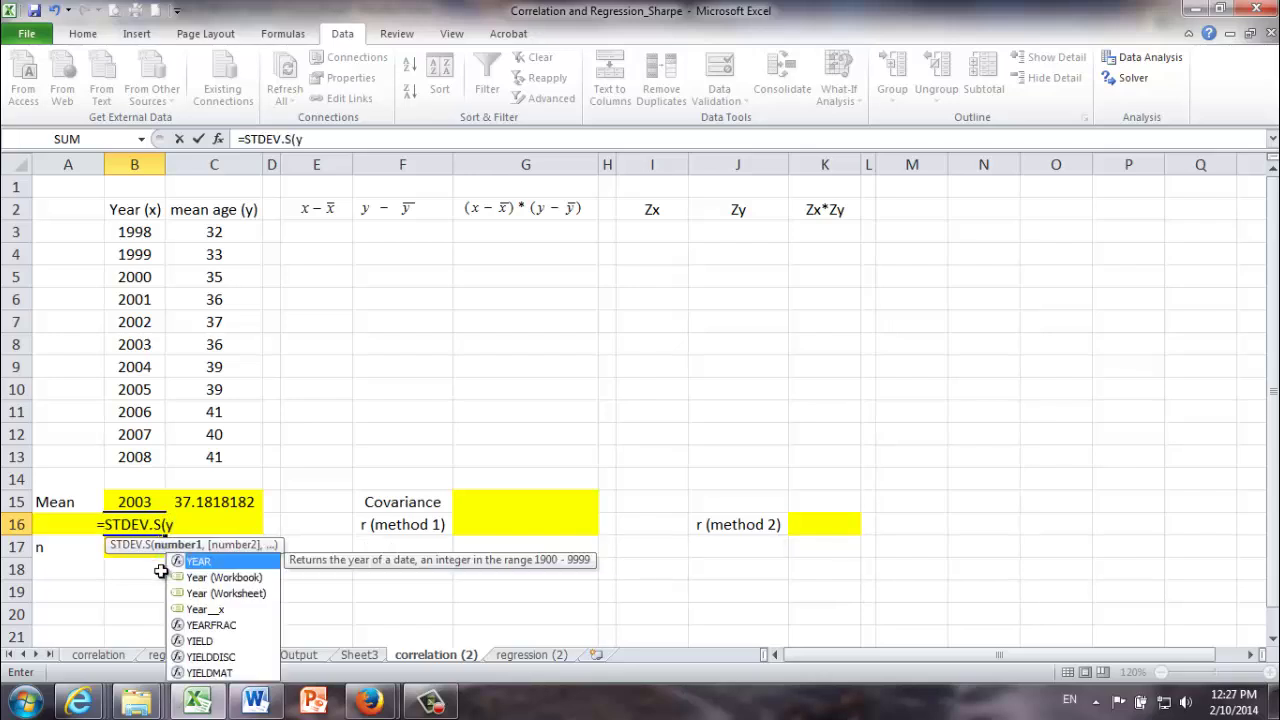
double_click(201, 610)
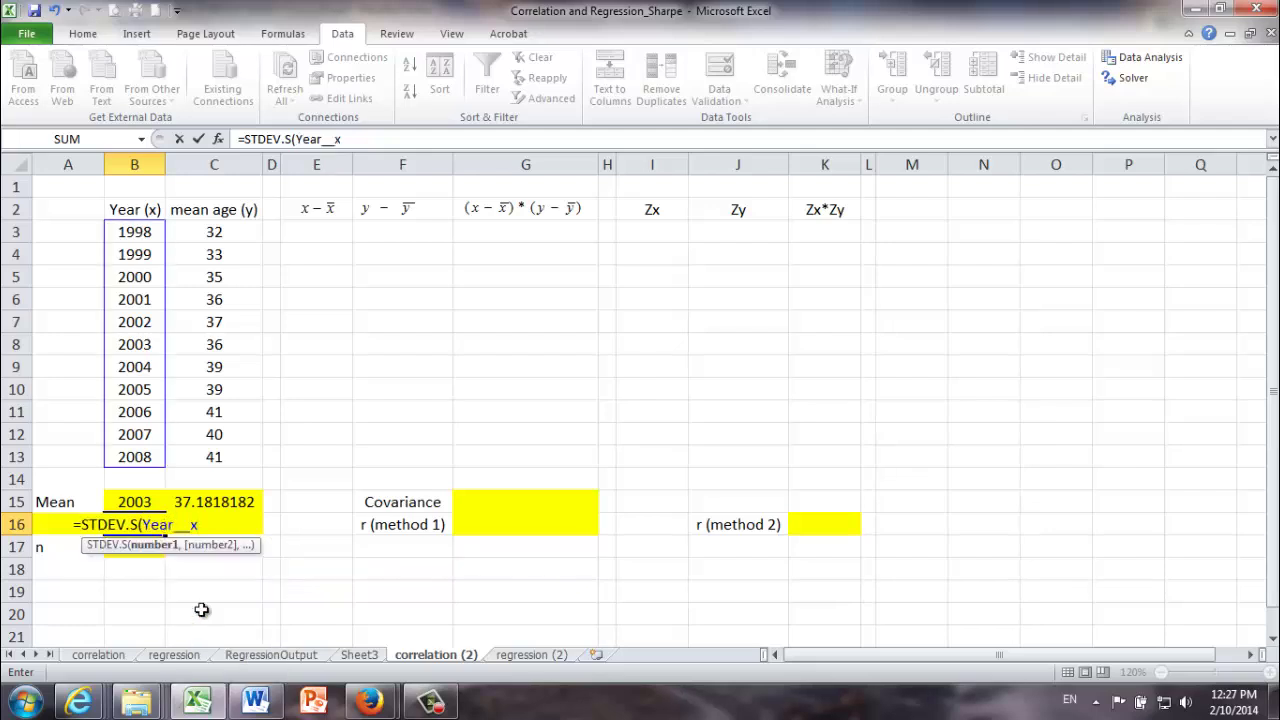
type(")")
key("Return")
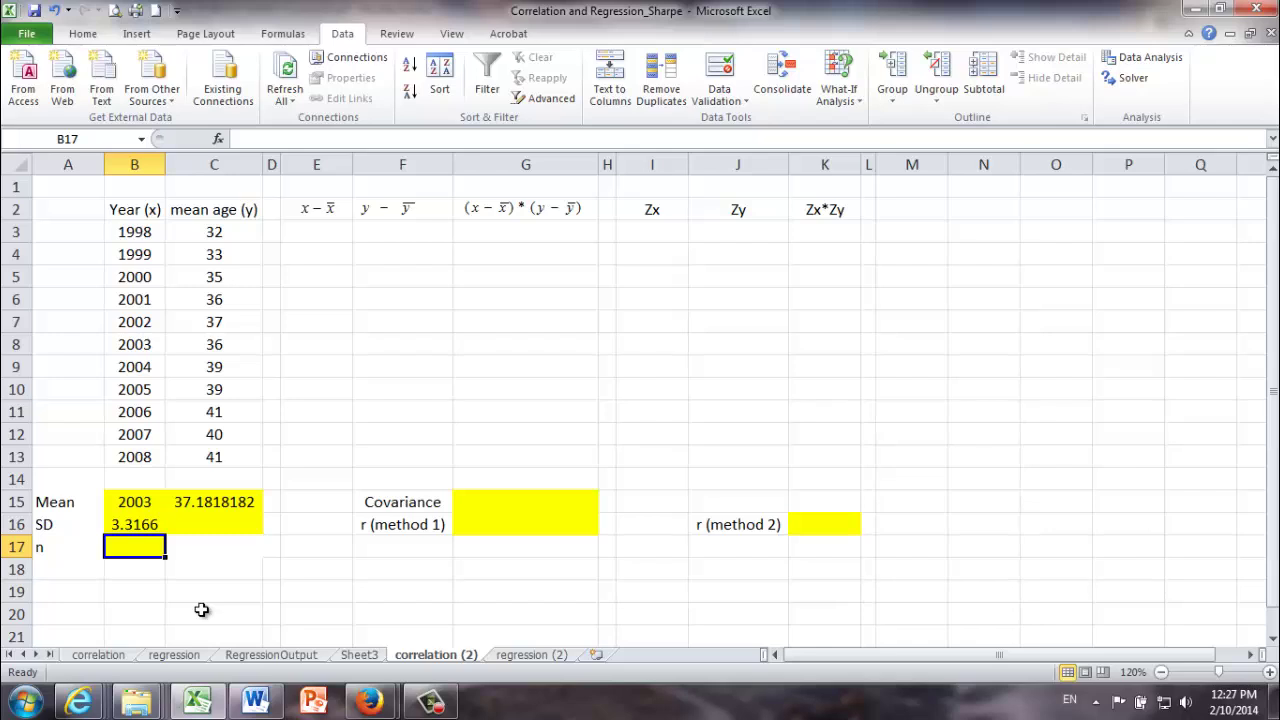
Step: Enter =STDEV.S(mean_age__y) in C16, giving 3.09251295
left_click(218, 525)
type("=st")
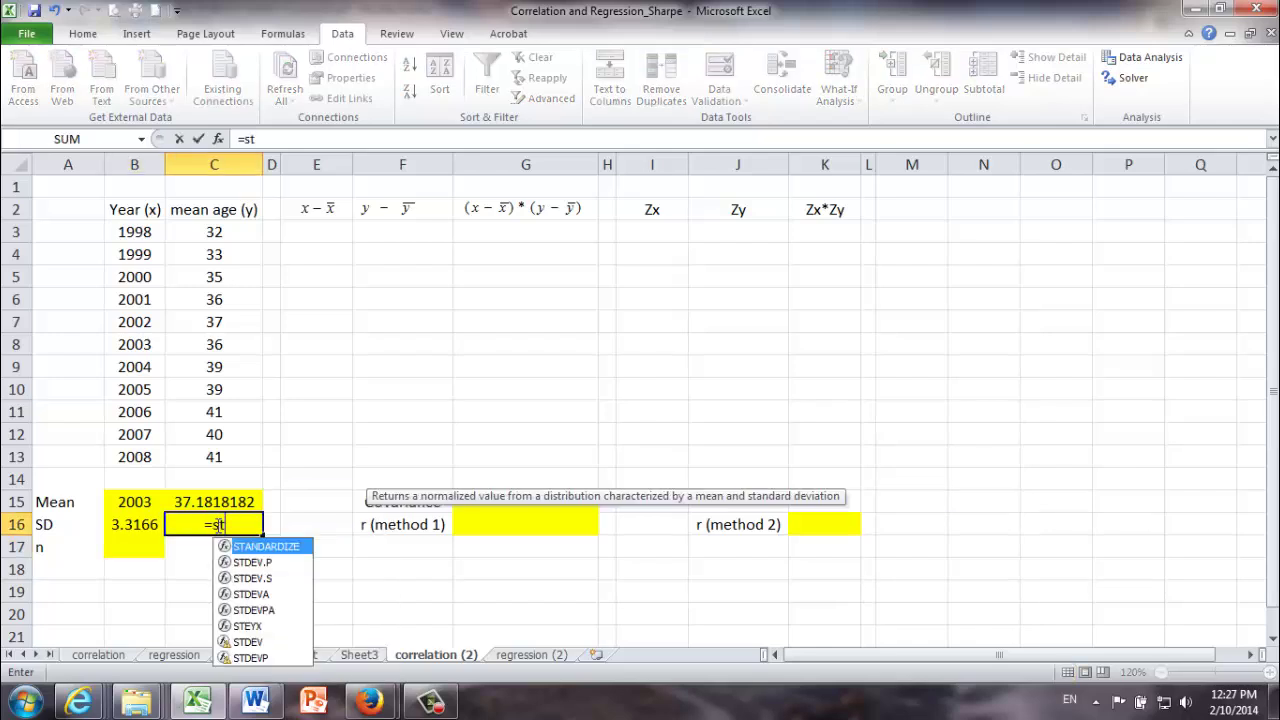
double_click(256, 577)
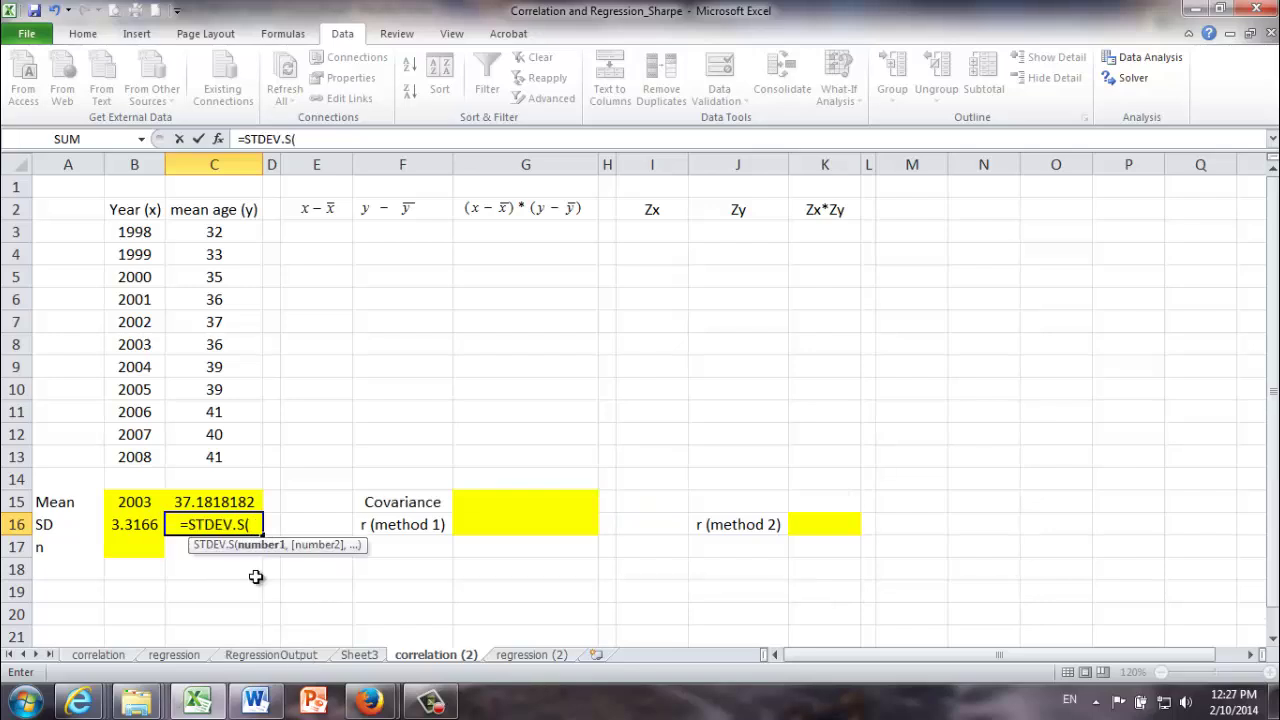
type("m")
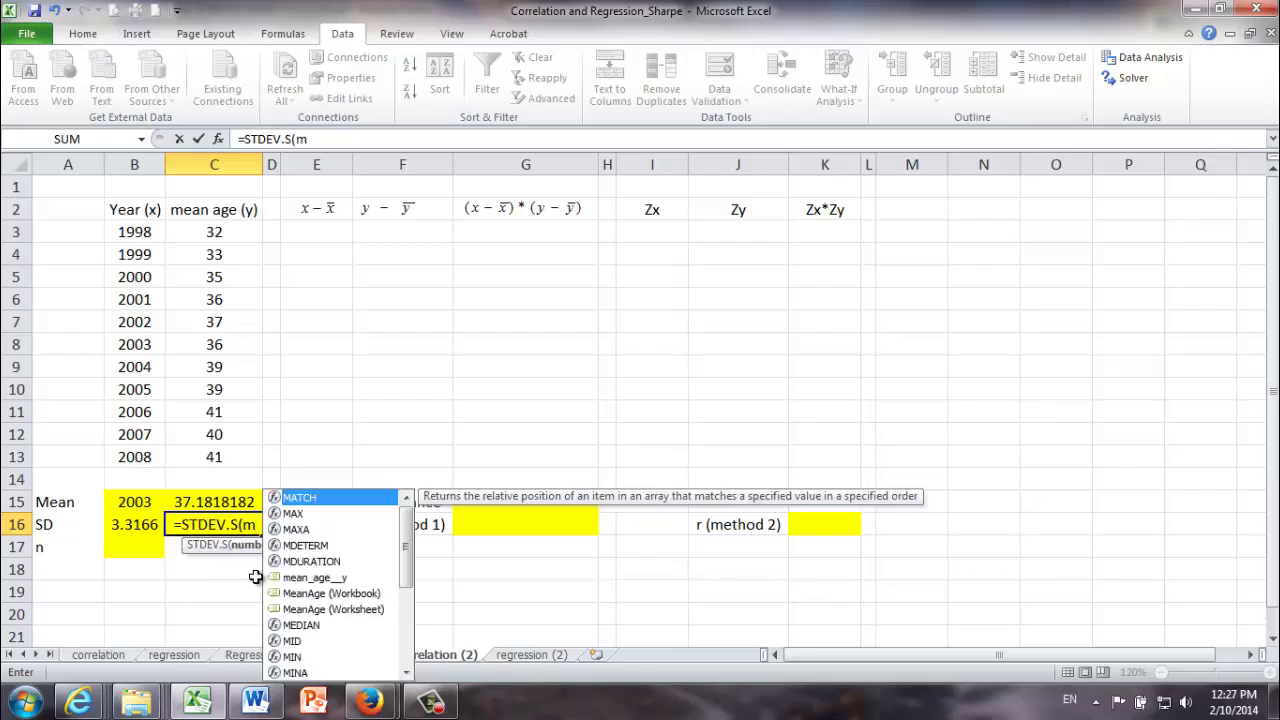
type("e")
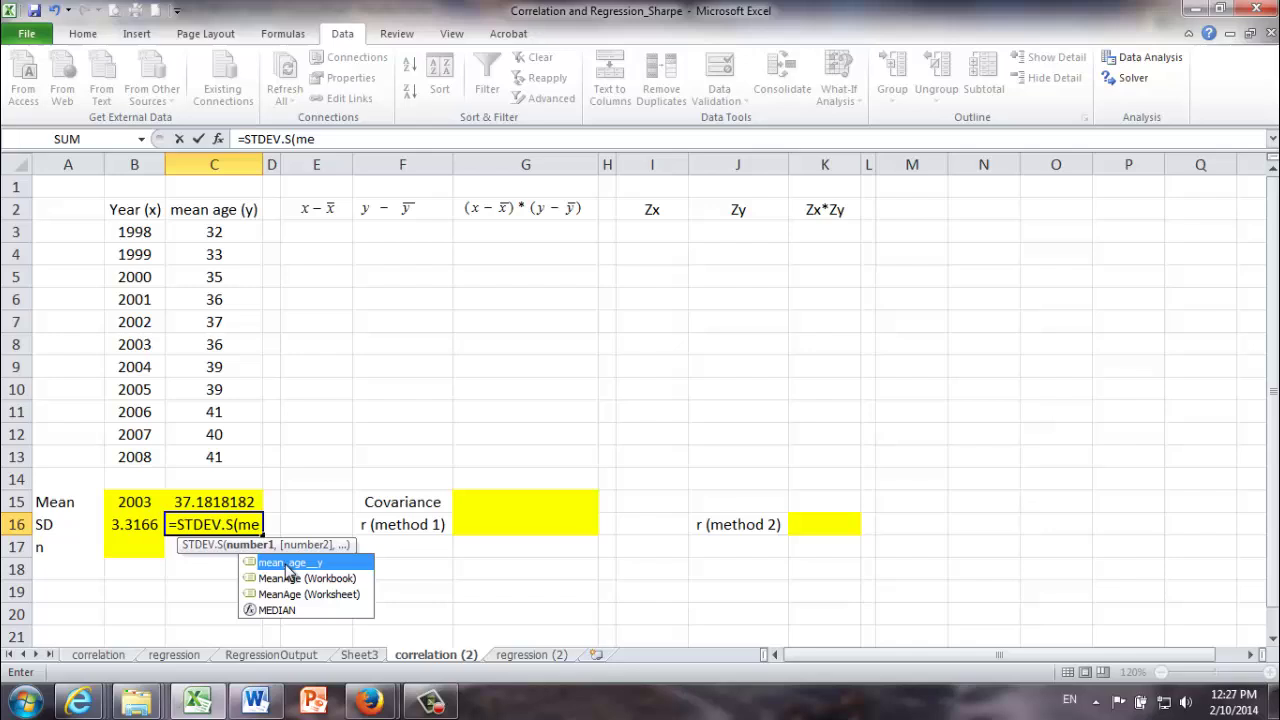
double_click(287, 563)
key("Return")
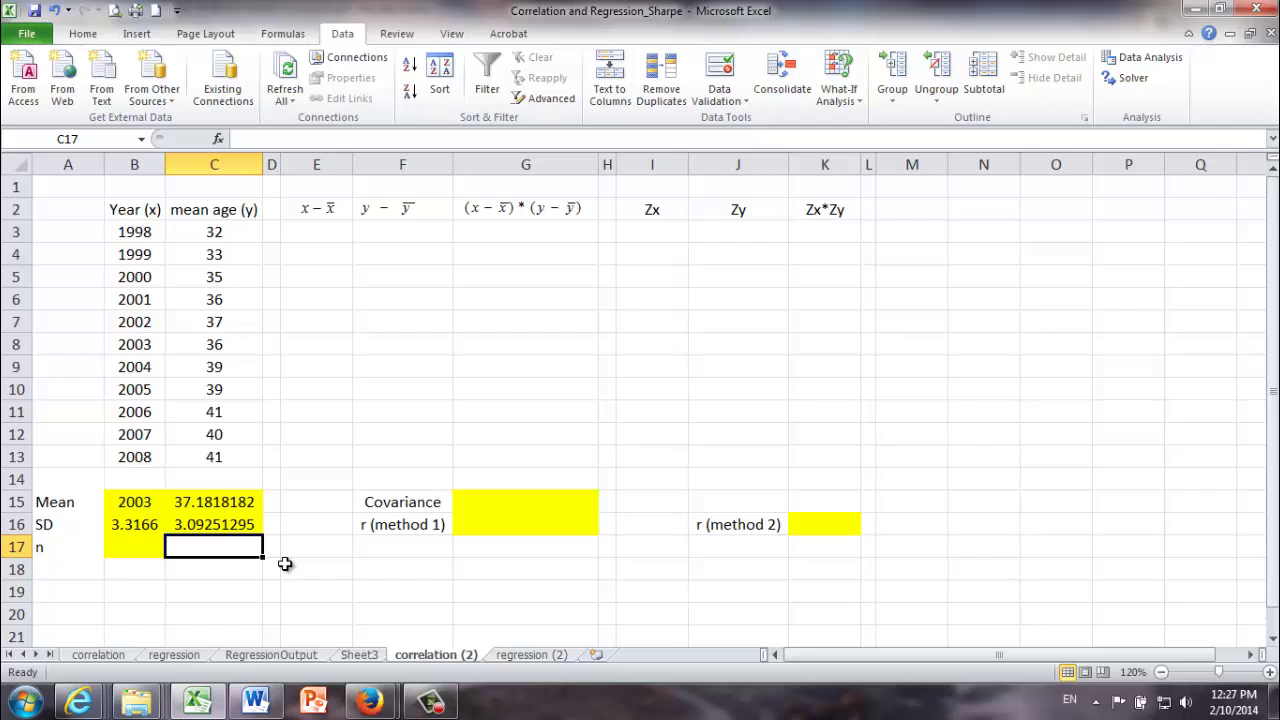
Step: Enter =COUNT(Year__x) in B17, giving n = 11
left_click(124, 548)
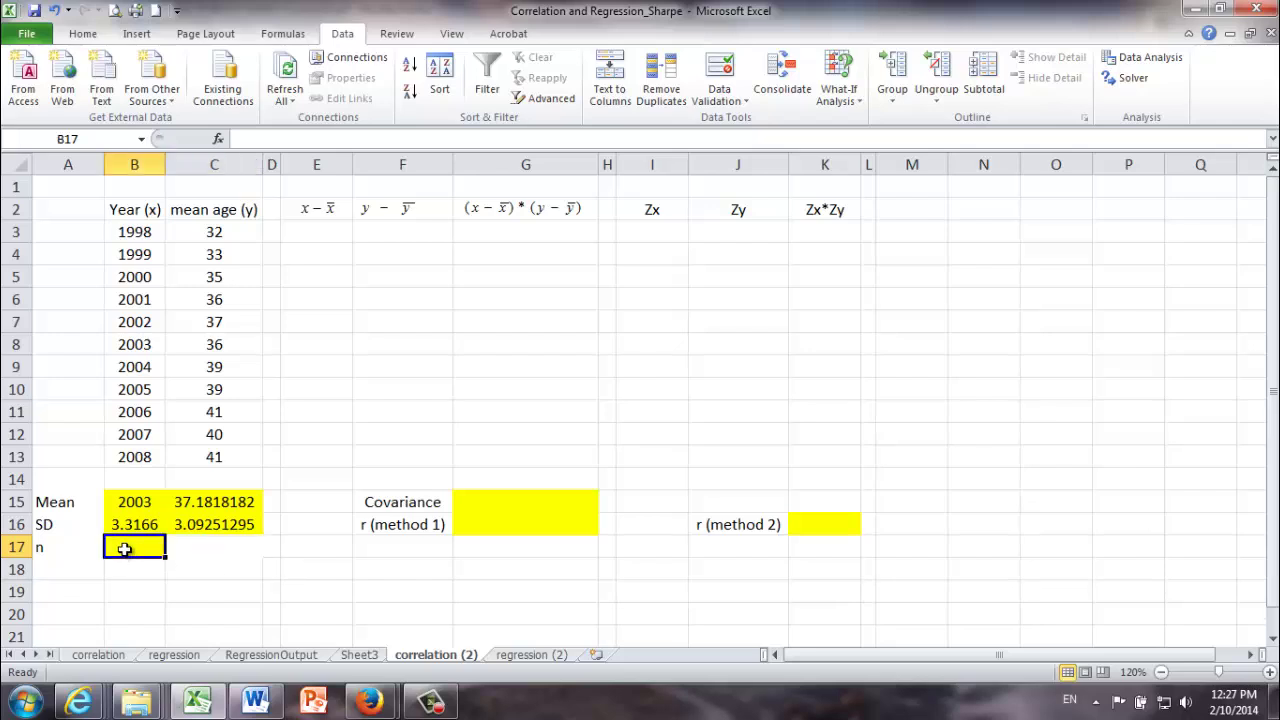
type("=coun")
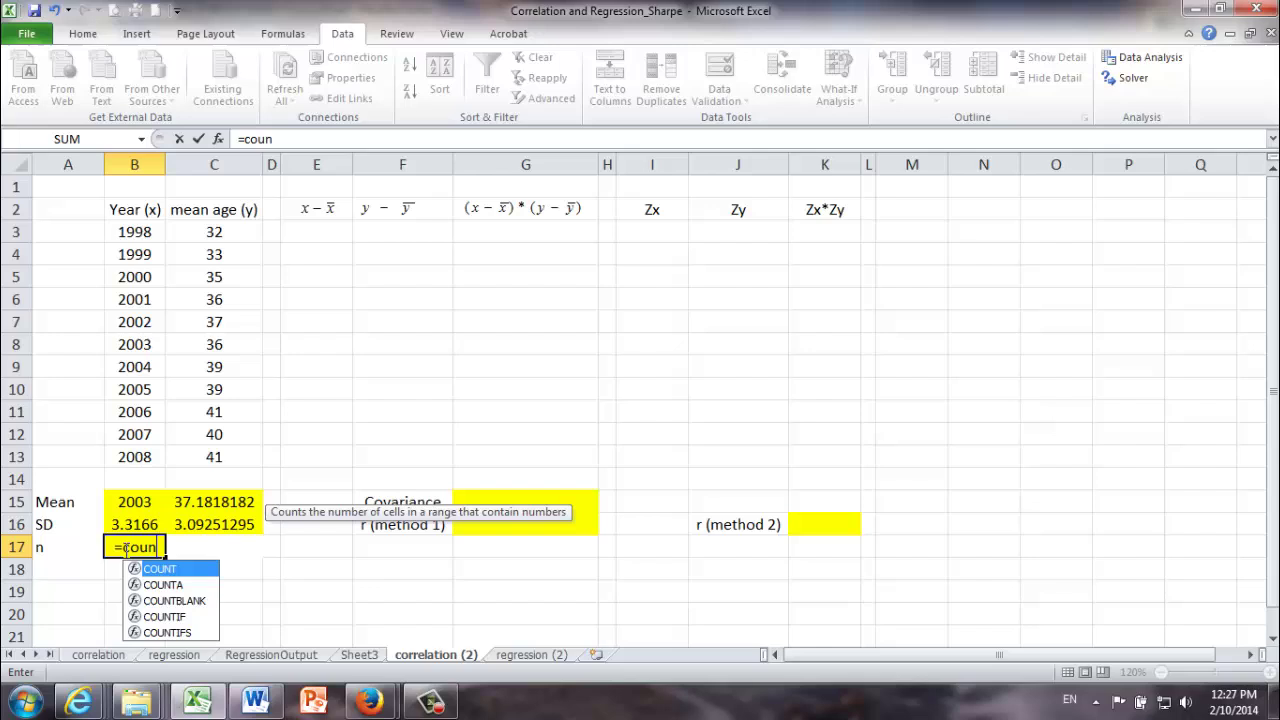
type("t(")
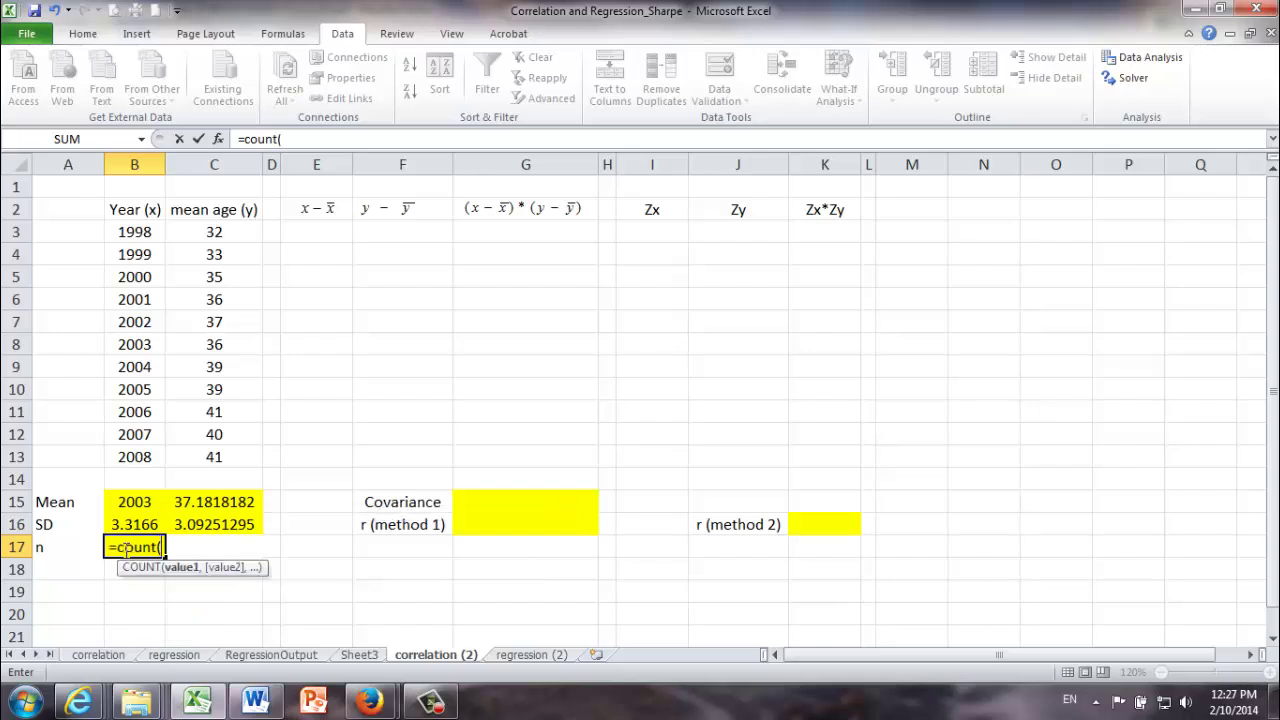
type("y")
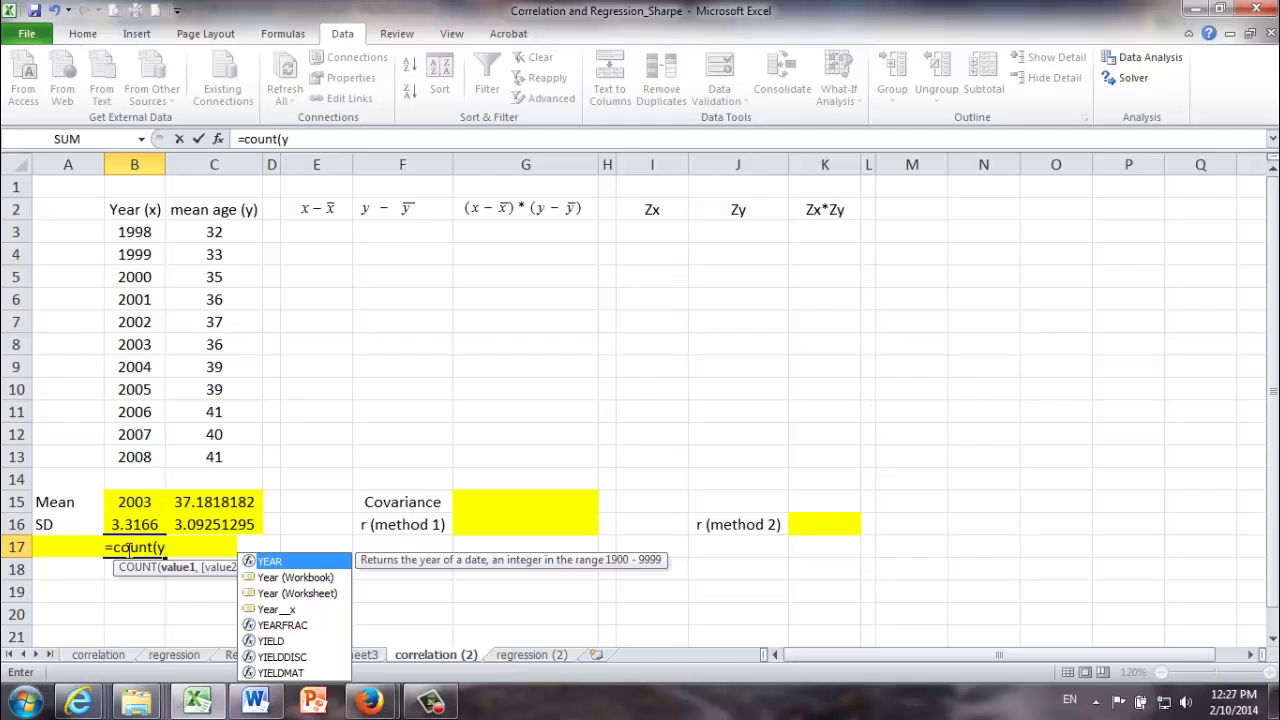
double_click(273, 610)
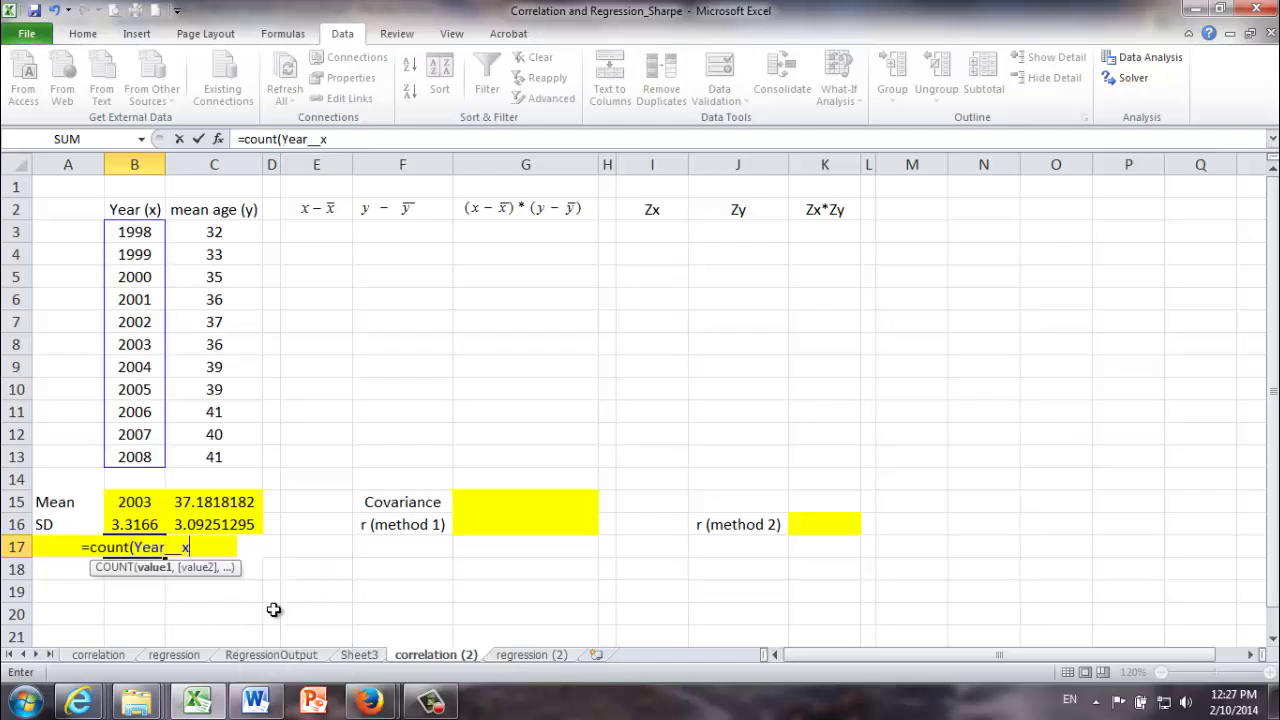
type(")")
key("Return")
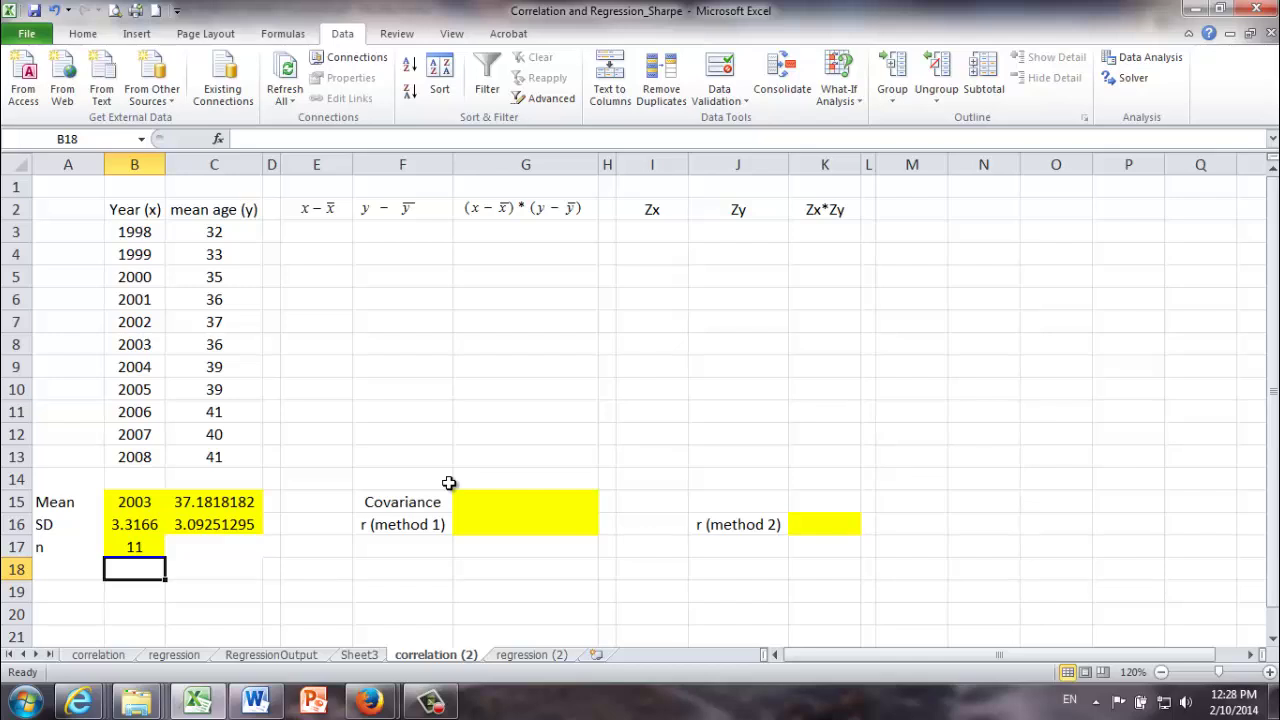
left_click(499, 503)
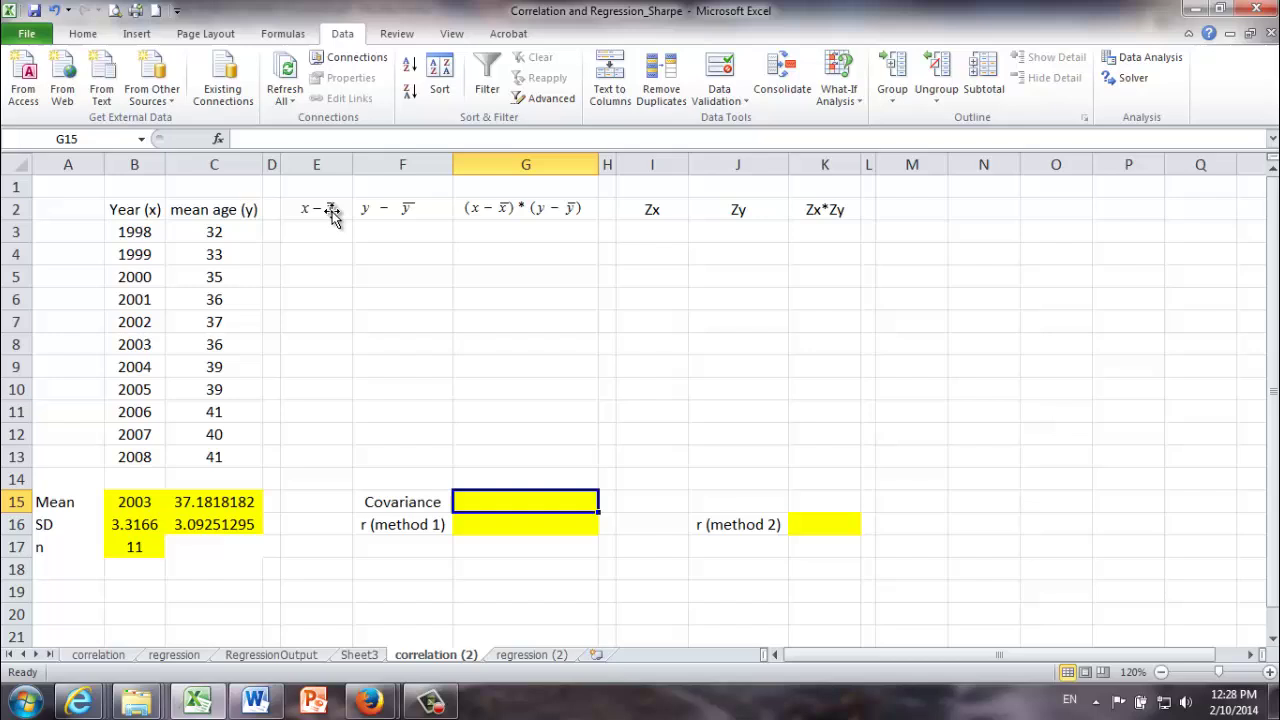
left_click(135, 503)
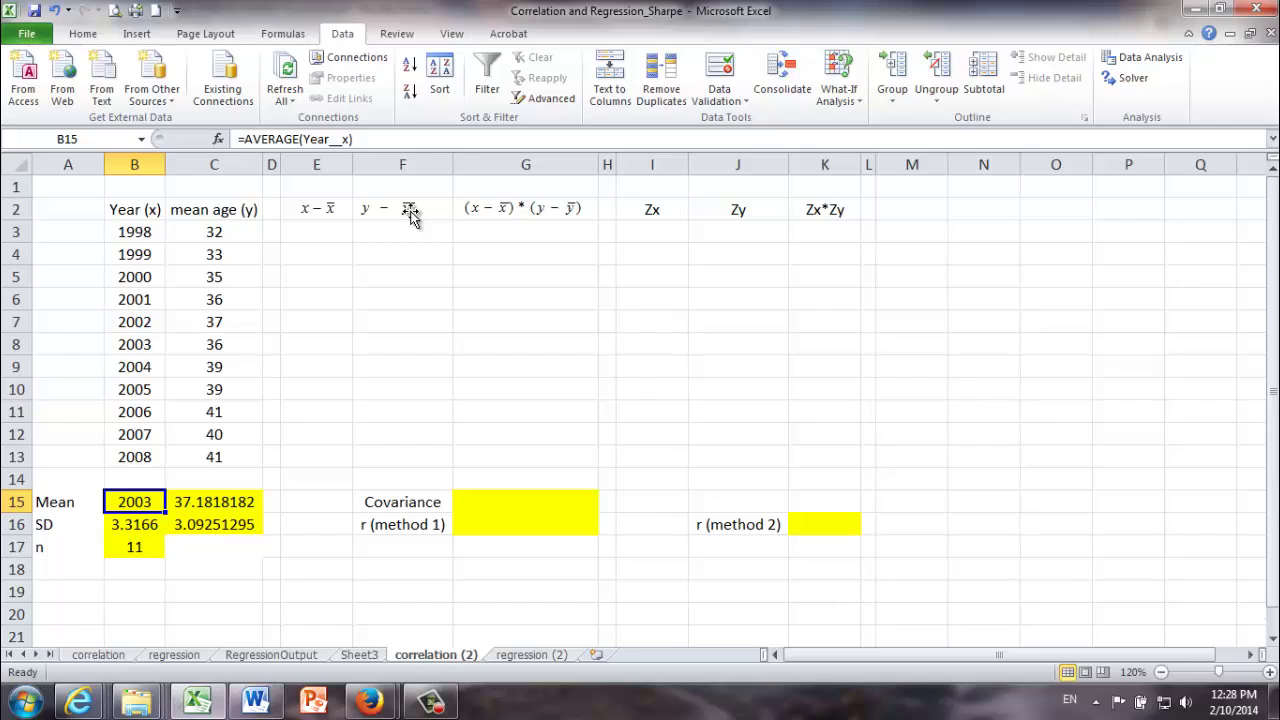
left_click(491, 164)
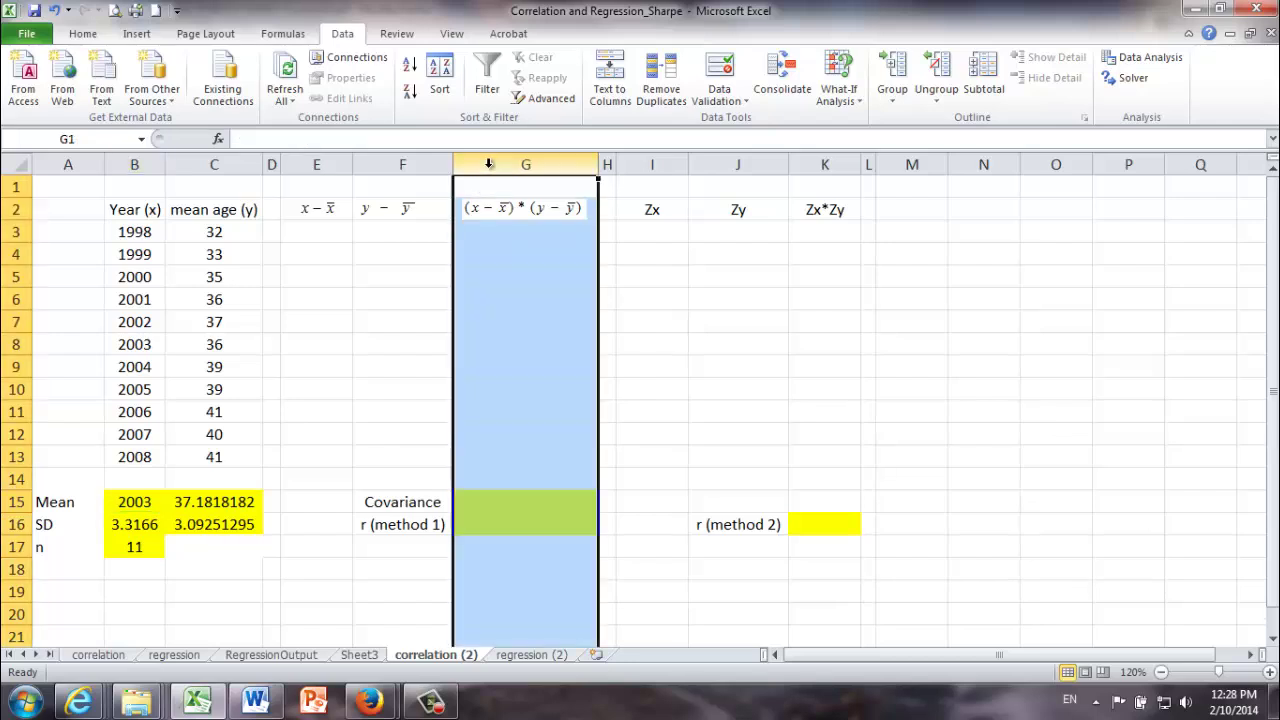
left_click(320, 164)
Step: Enter the first x deviation =B3-$B$15 in E3, giving -5
left_click(406, 164)
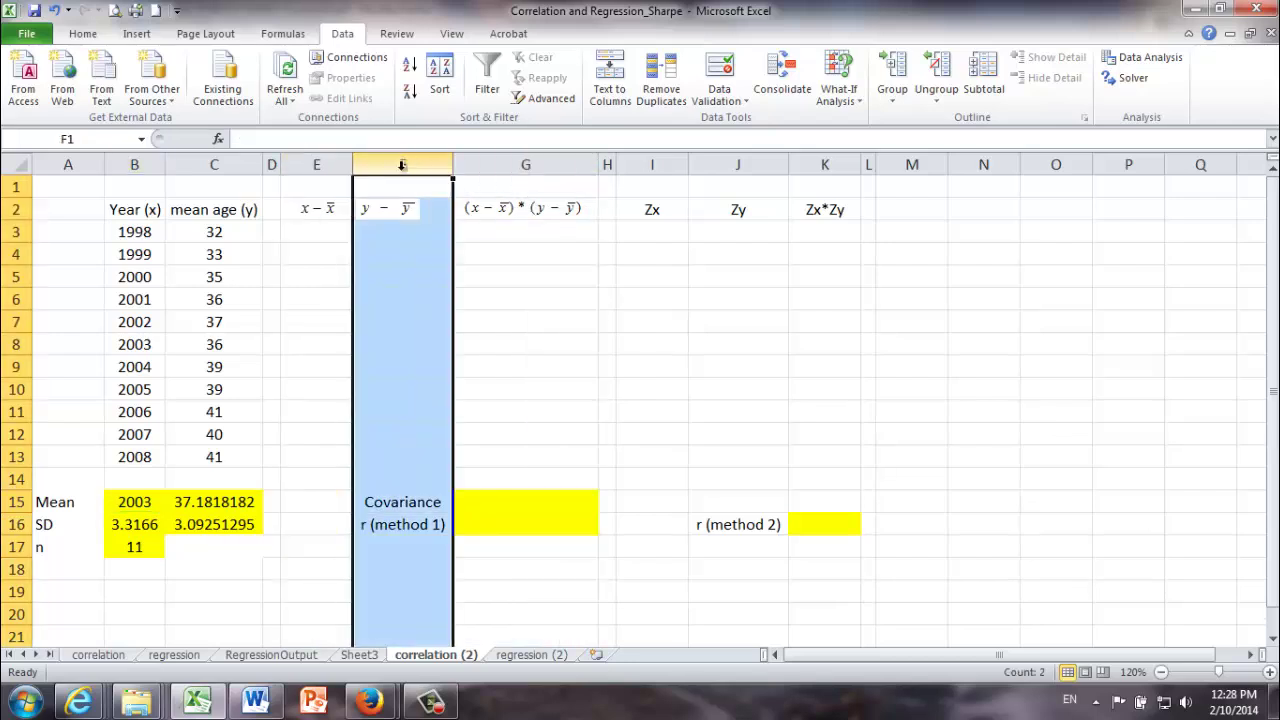
left_click(308, 242)
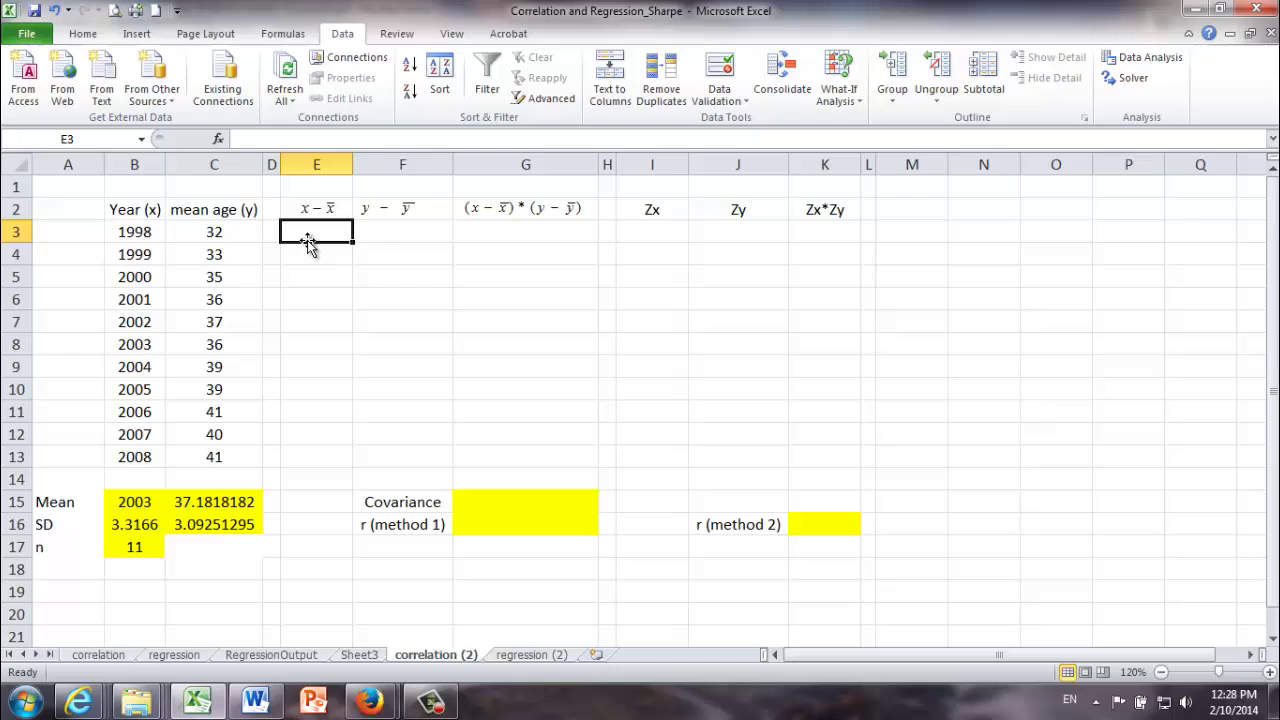
type("=")
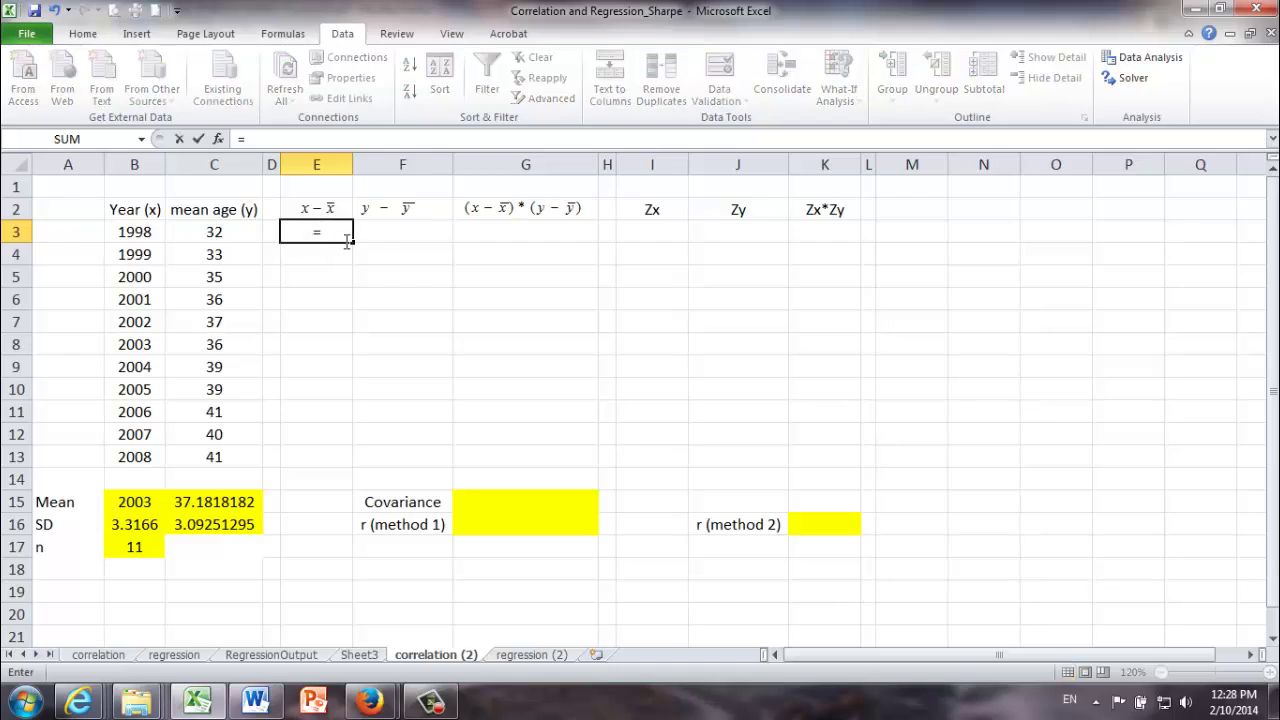
left_click(137, 233)
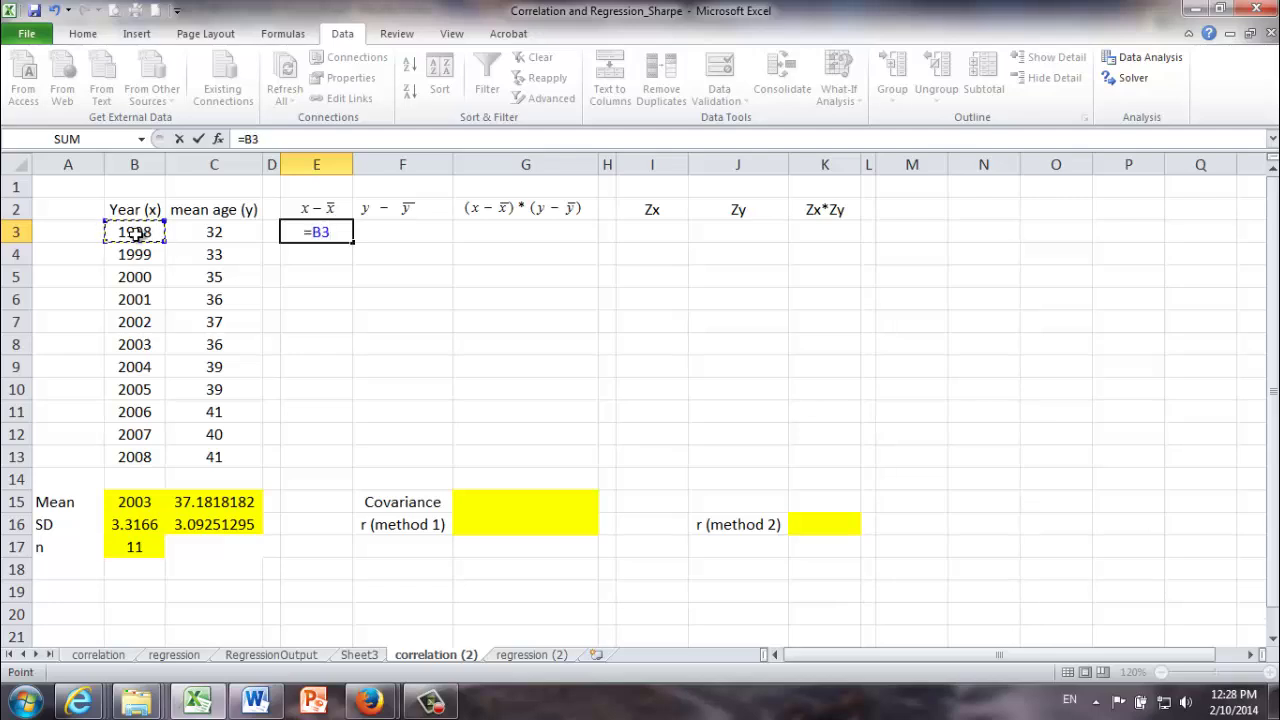
type("-")
left_click(131, 503)
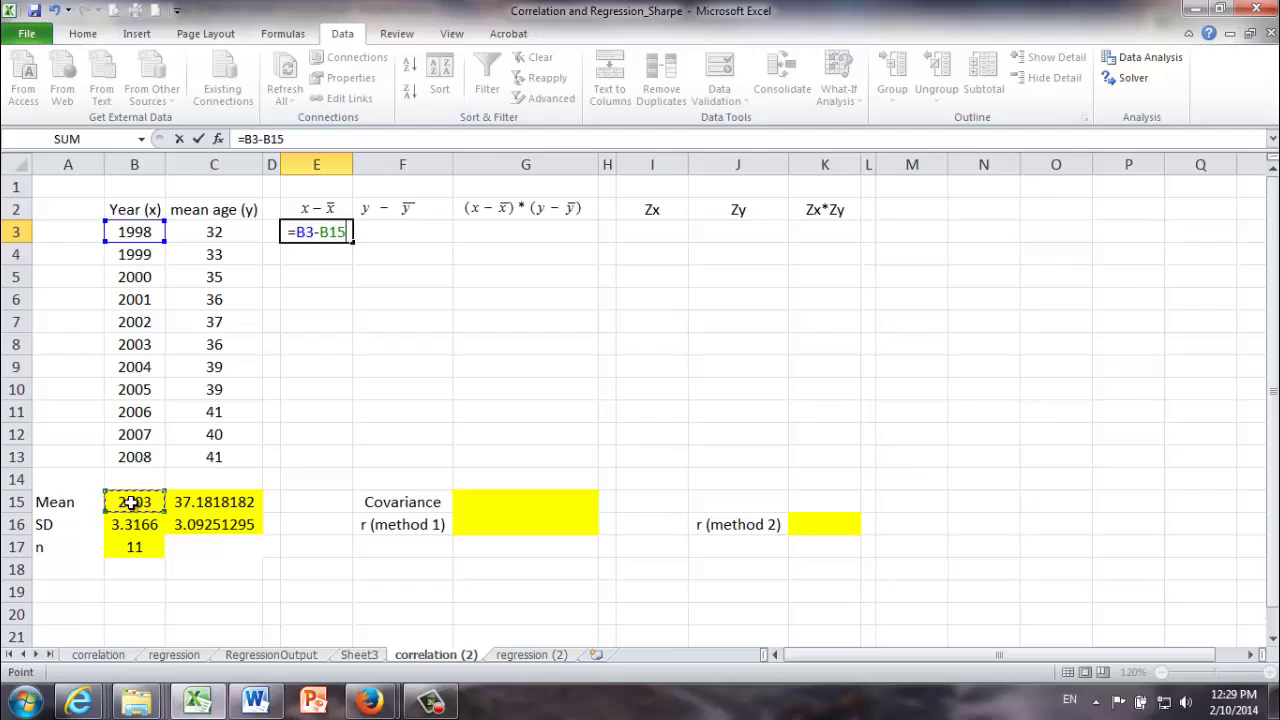
key("F4")
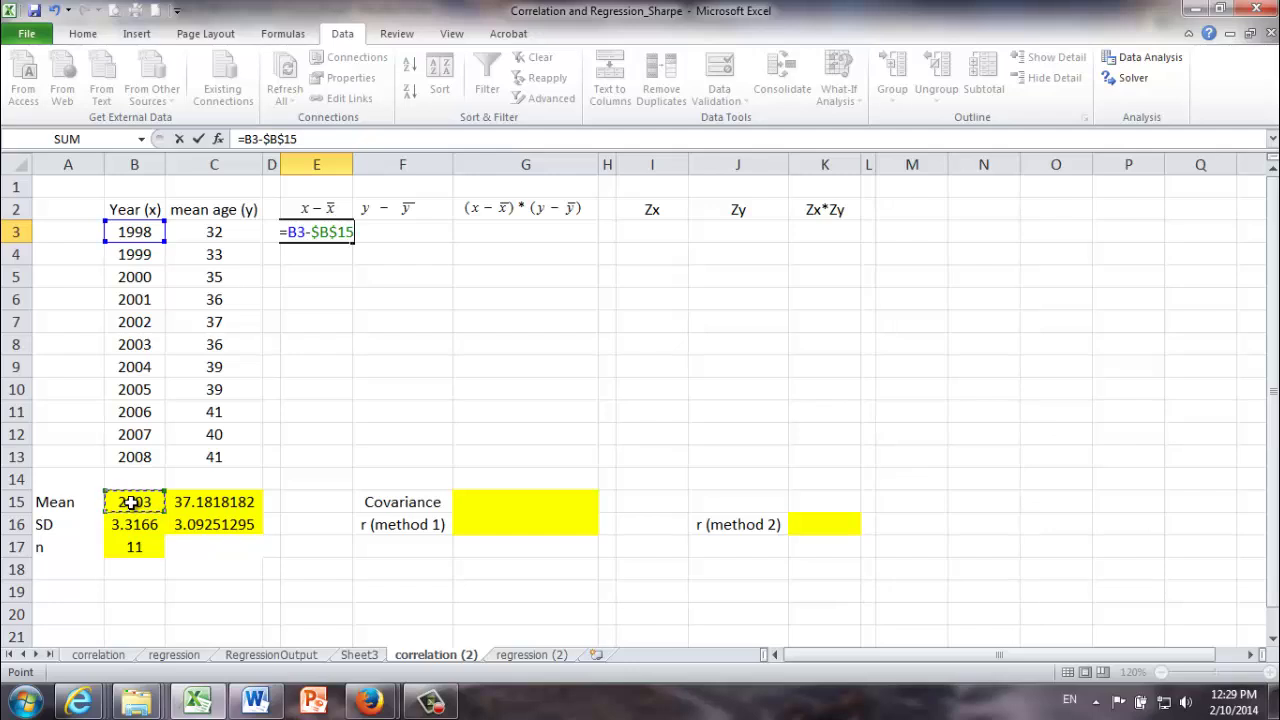
key("Return")
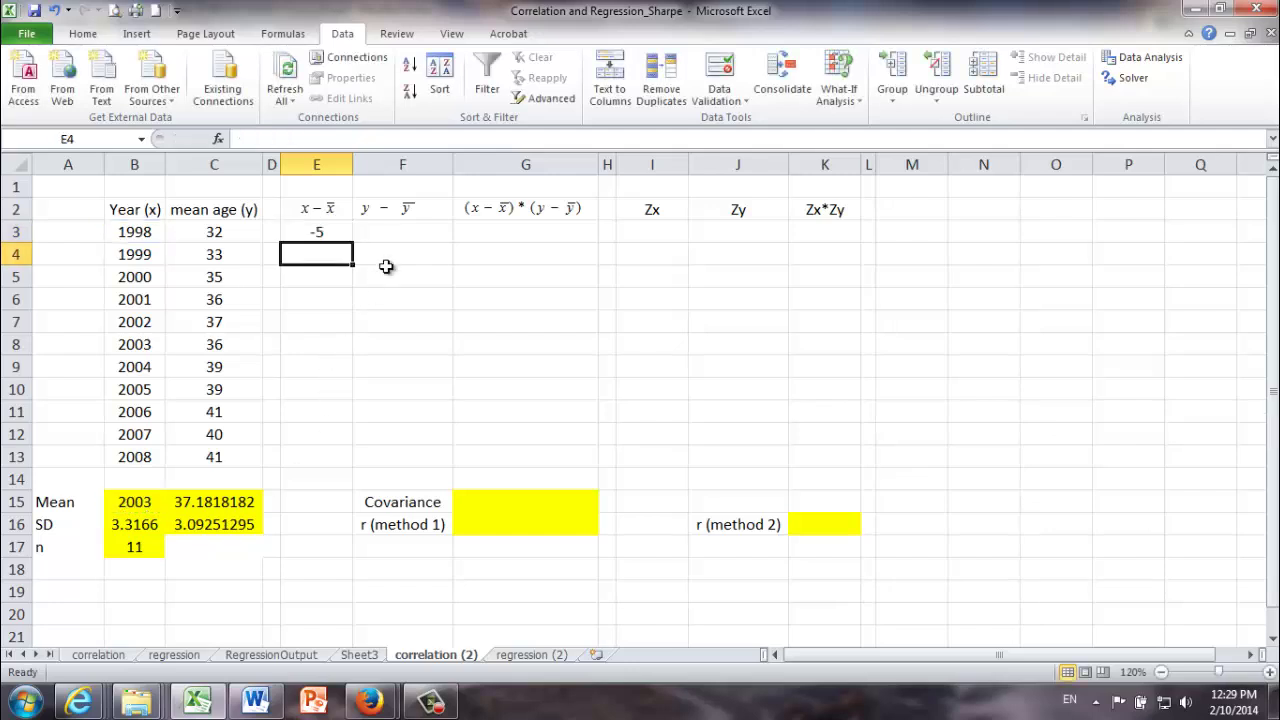
Step: Enter the first y deviation =C3-$C$15 in F3, giving -5.18181818
left_click(388, 233)
type("=")
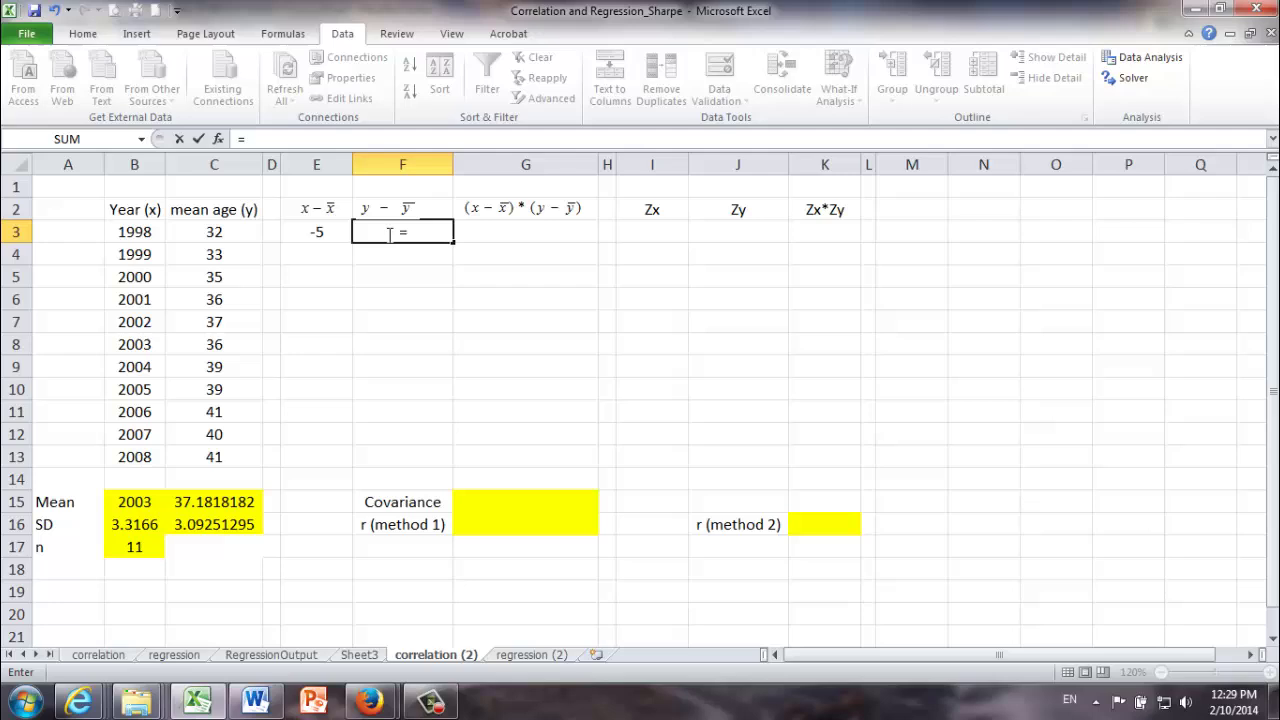
left_click(215, 233)
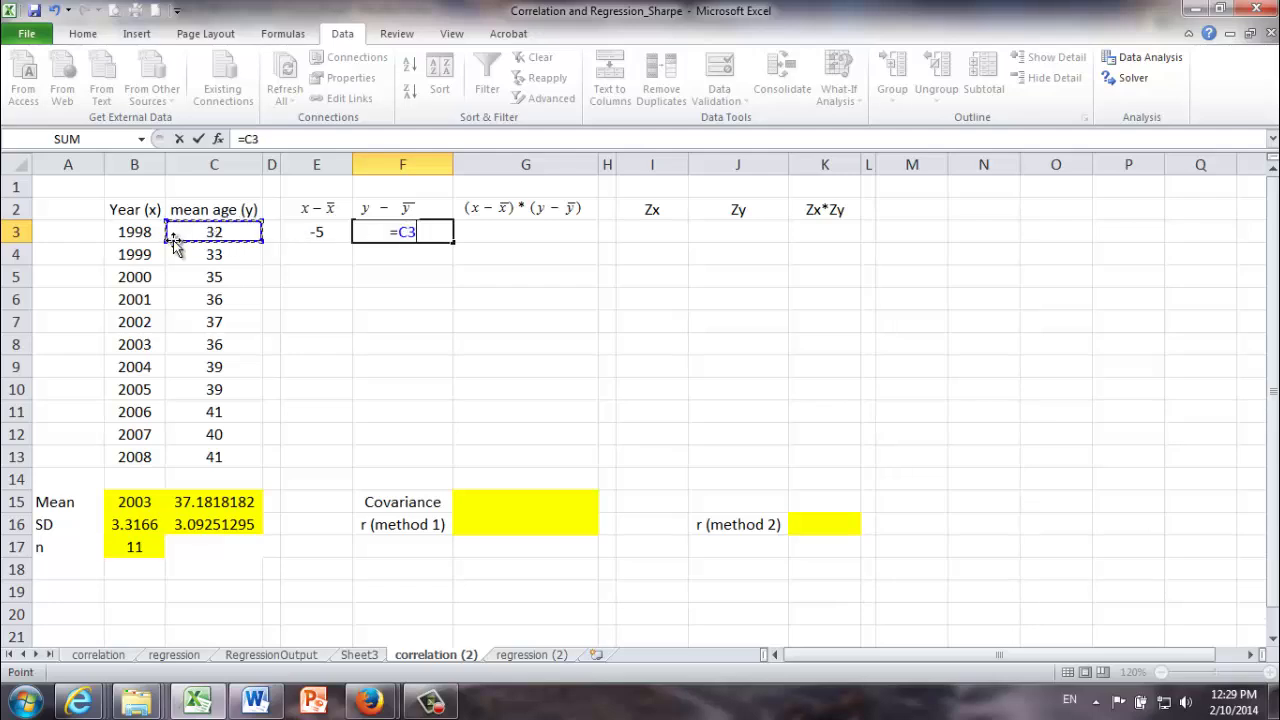
type("-")
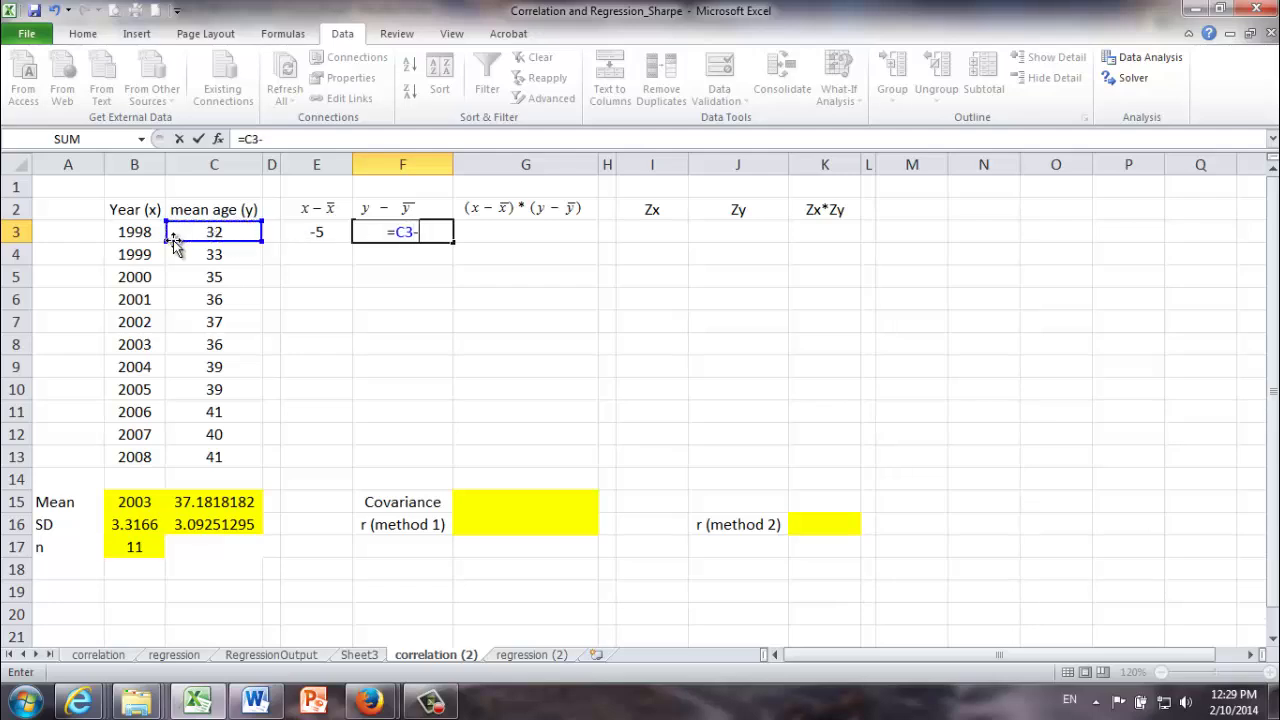
left_click(220, 502)
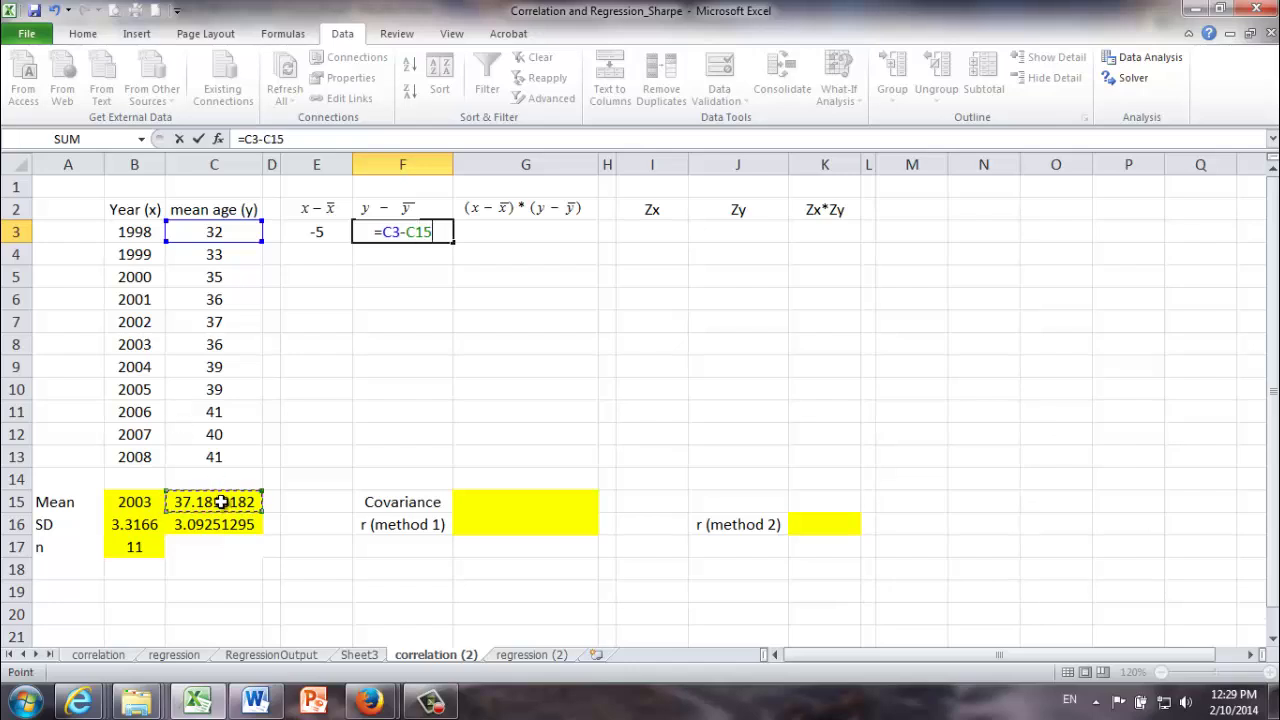
key("F4")
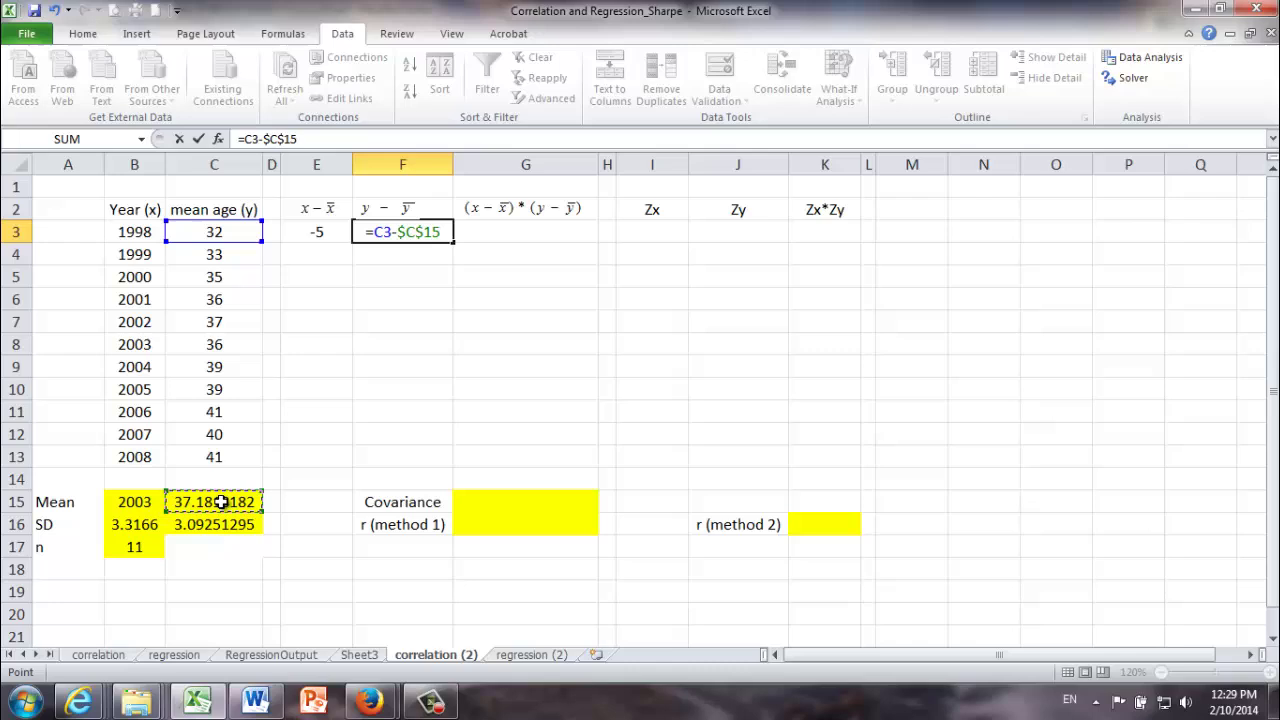
key("Return")
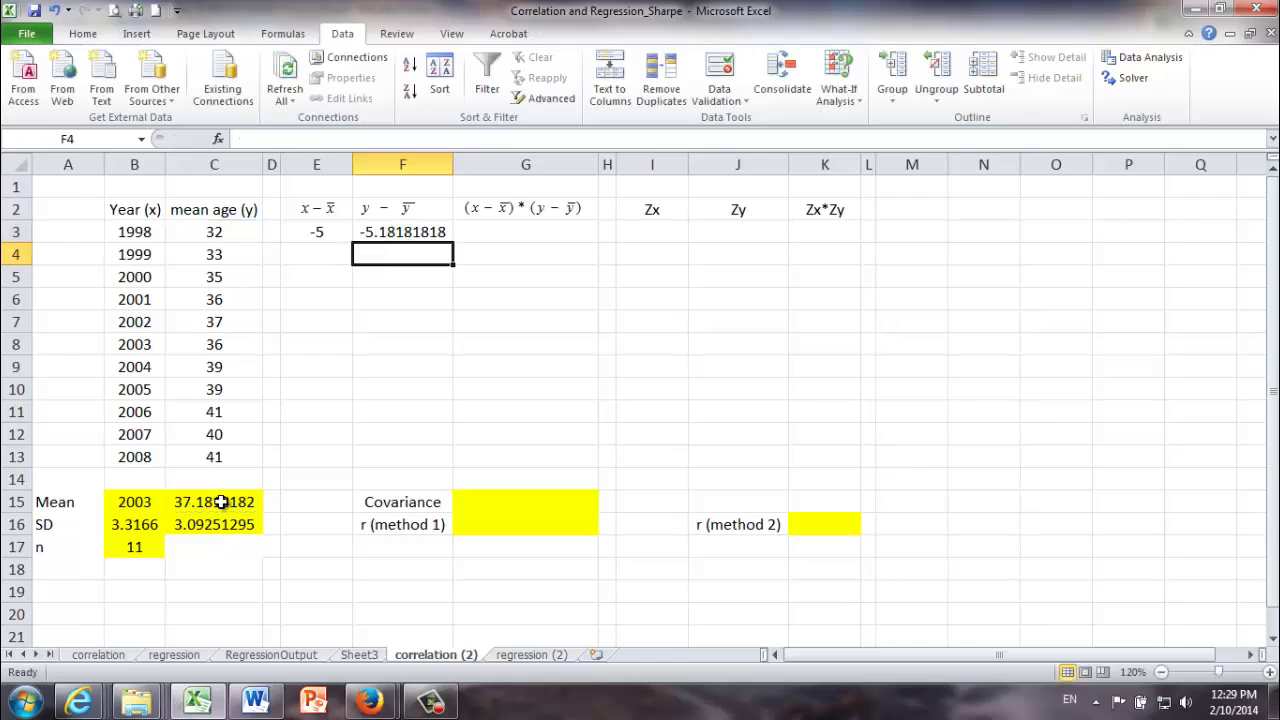
Step: Enter the cross-product =E3*F3 in G3, giving 25.90909091
left_click(505, 236)
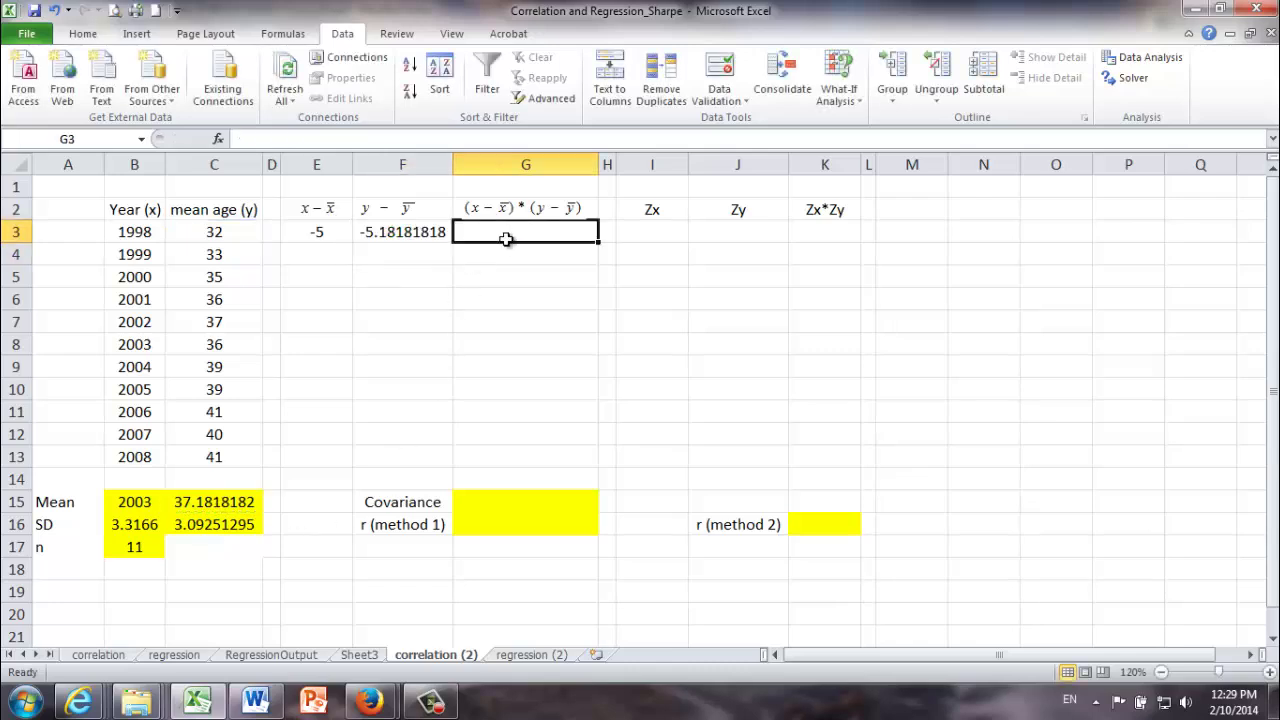
type("=")
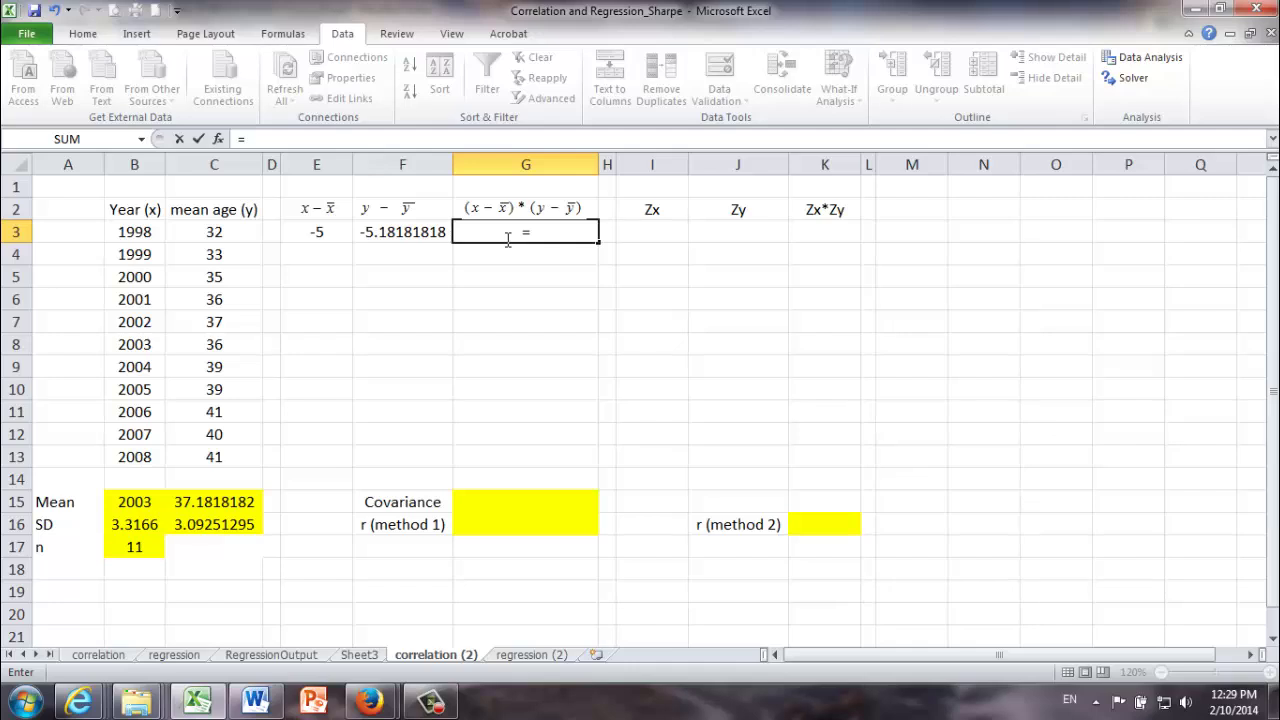
left_click(335, 234)
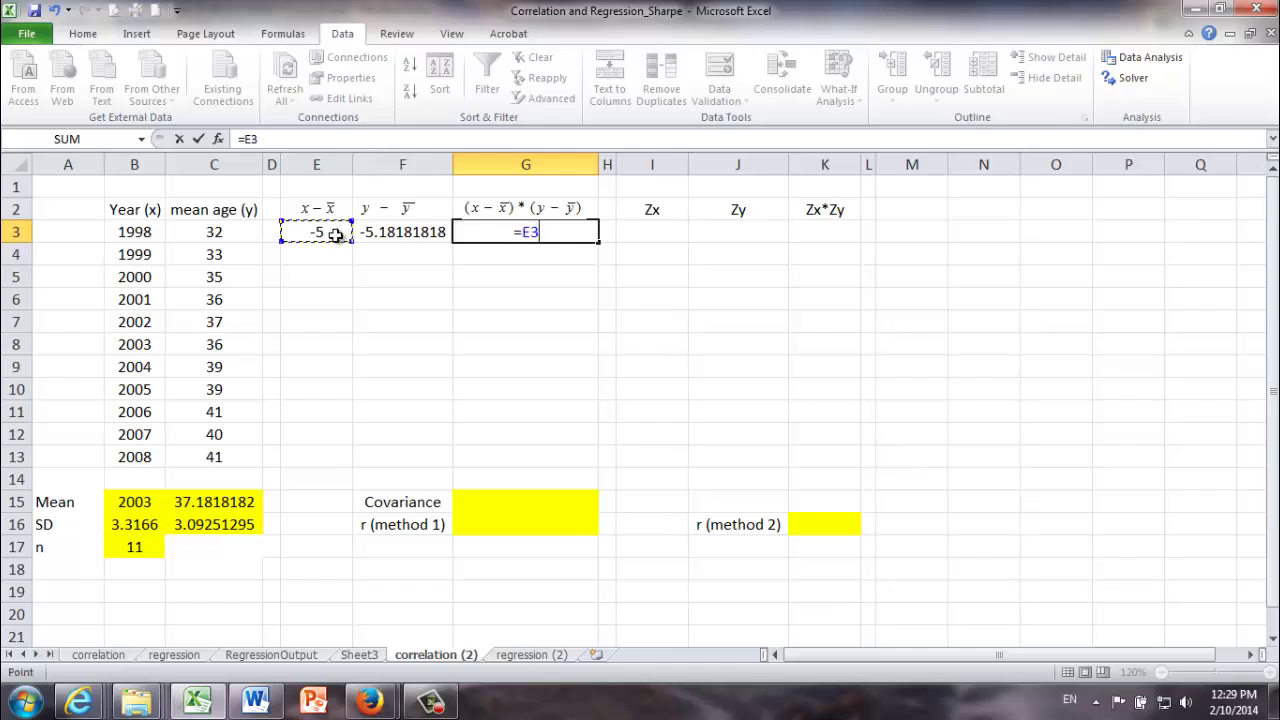
type("*")
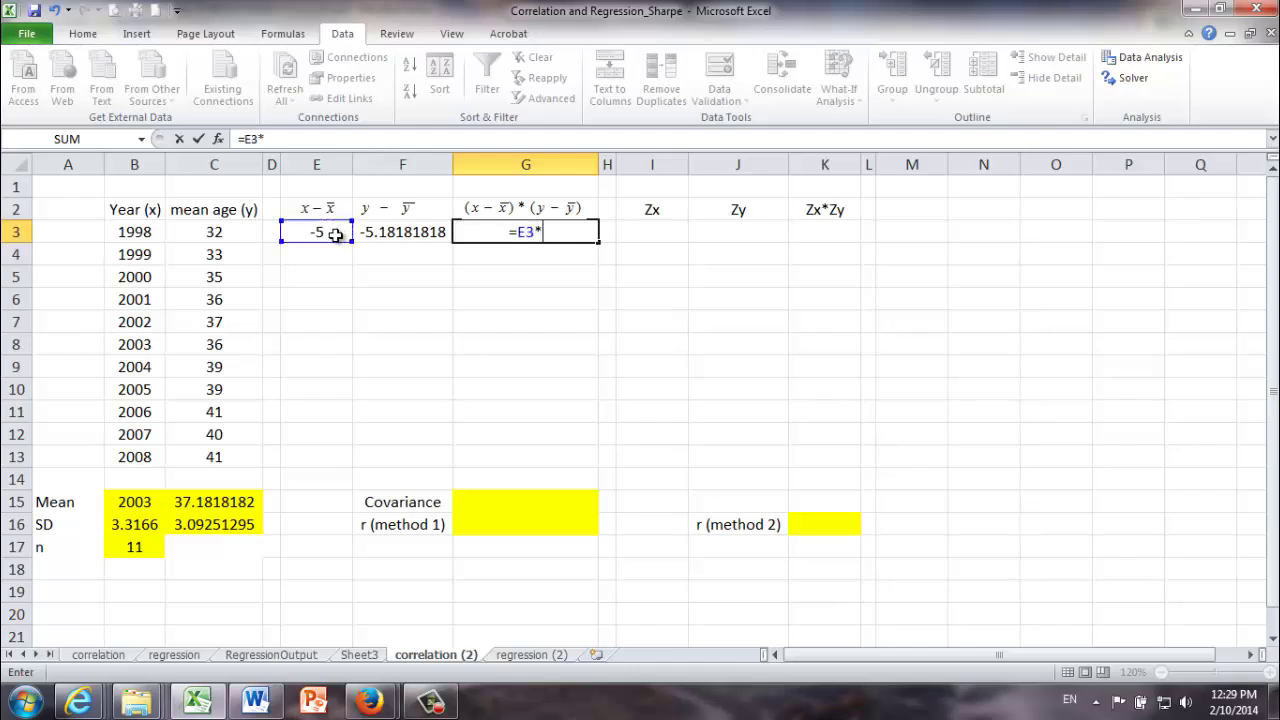
left_click(404, 233)
key("Return")
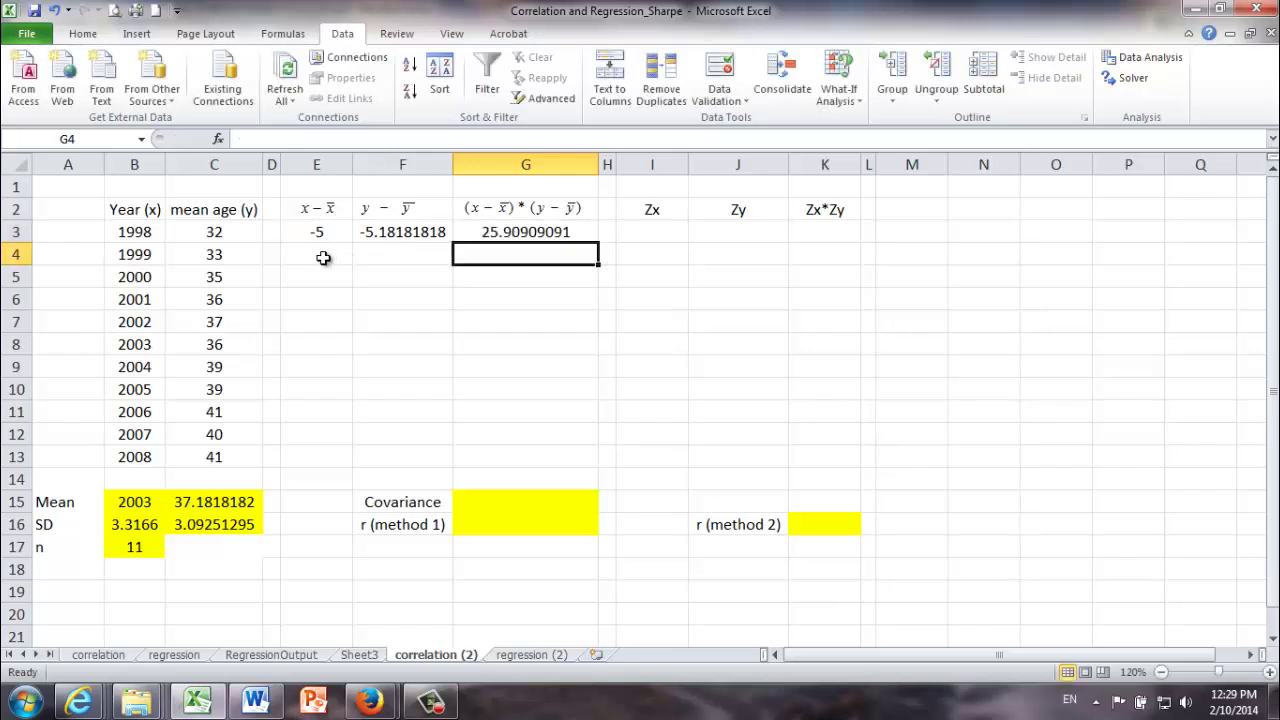
left_click(304, 234)
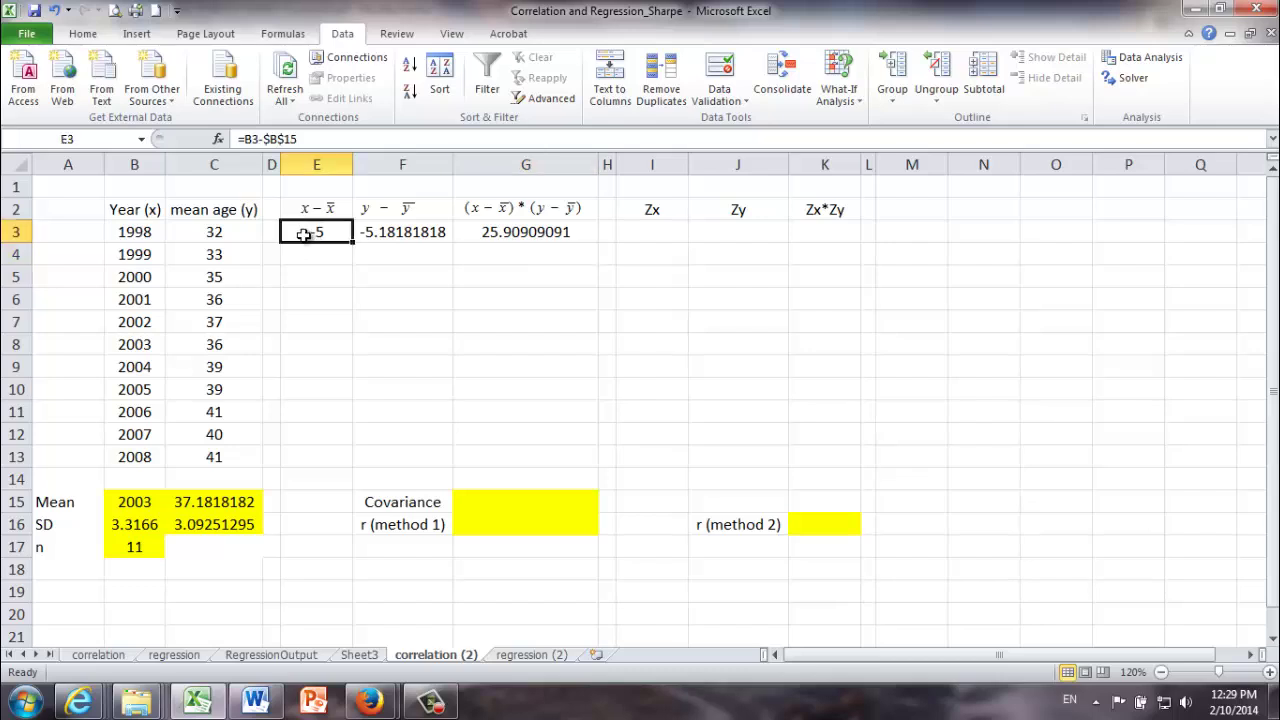
left_click(136, 232)
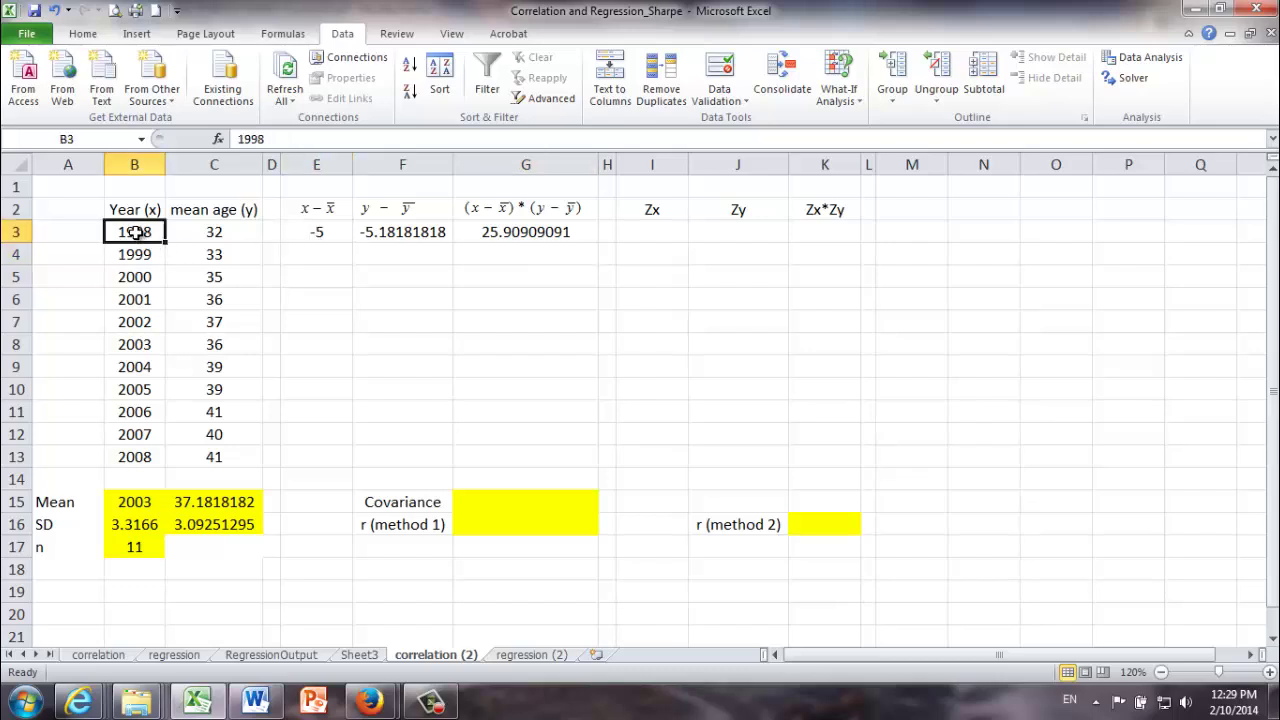
left_click(134, 504)
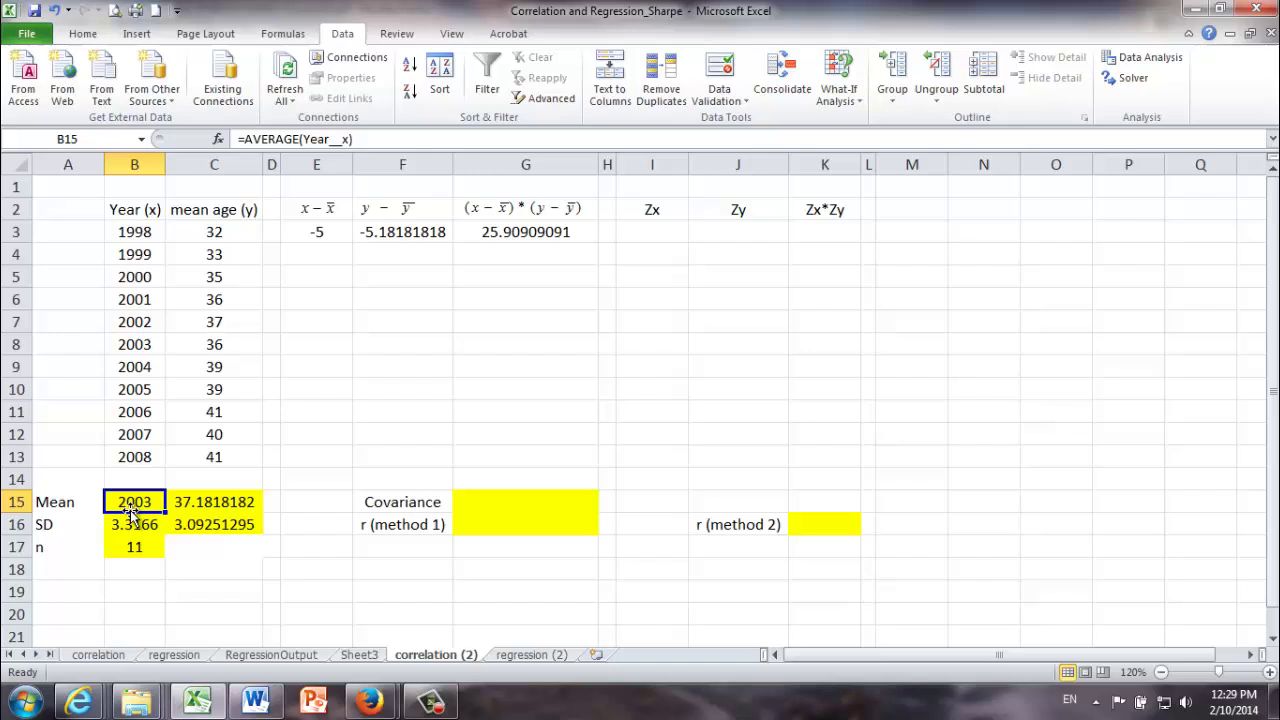
left_click(308, 233)
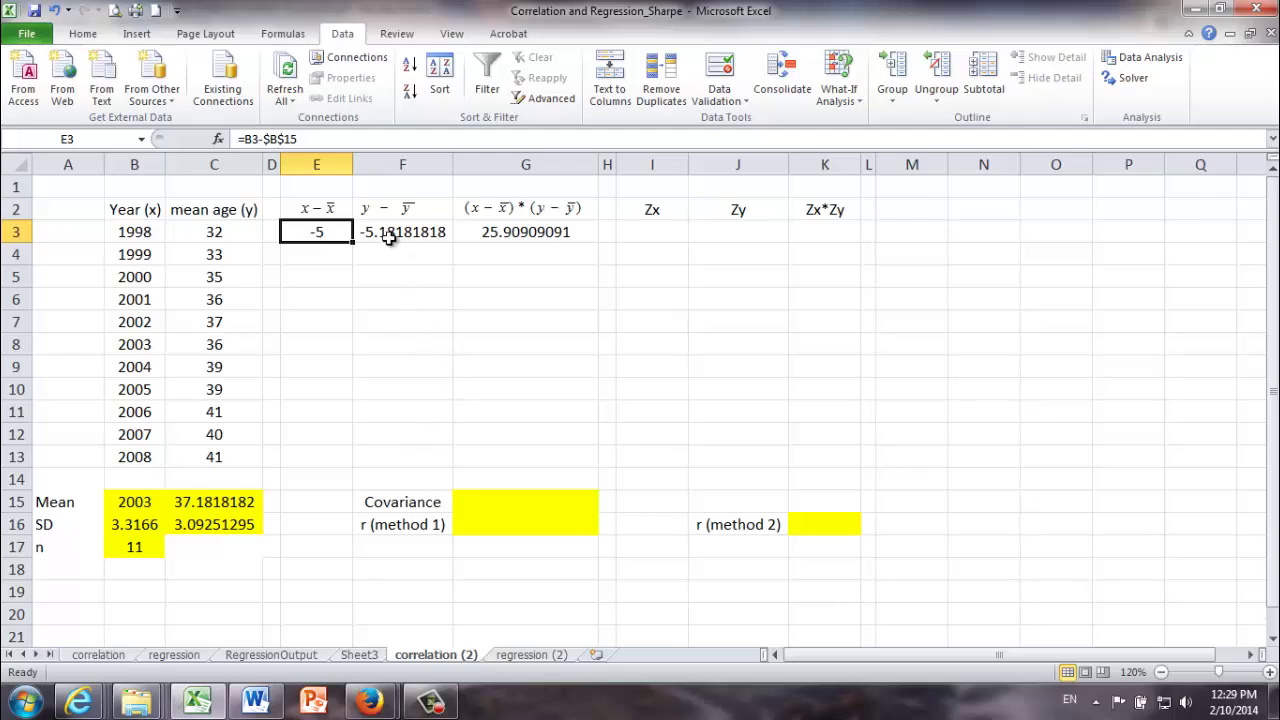
left_click(210, 232)
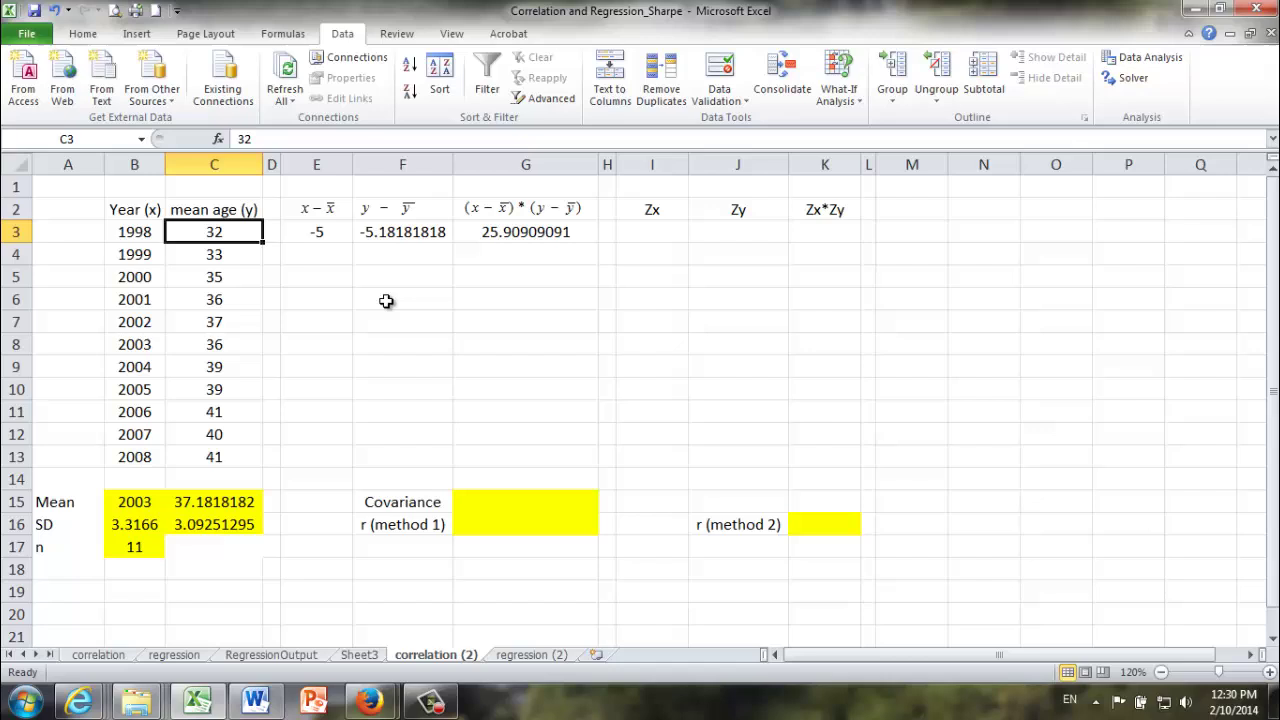
left_click(213, 506)
left_click(390, 232)
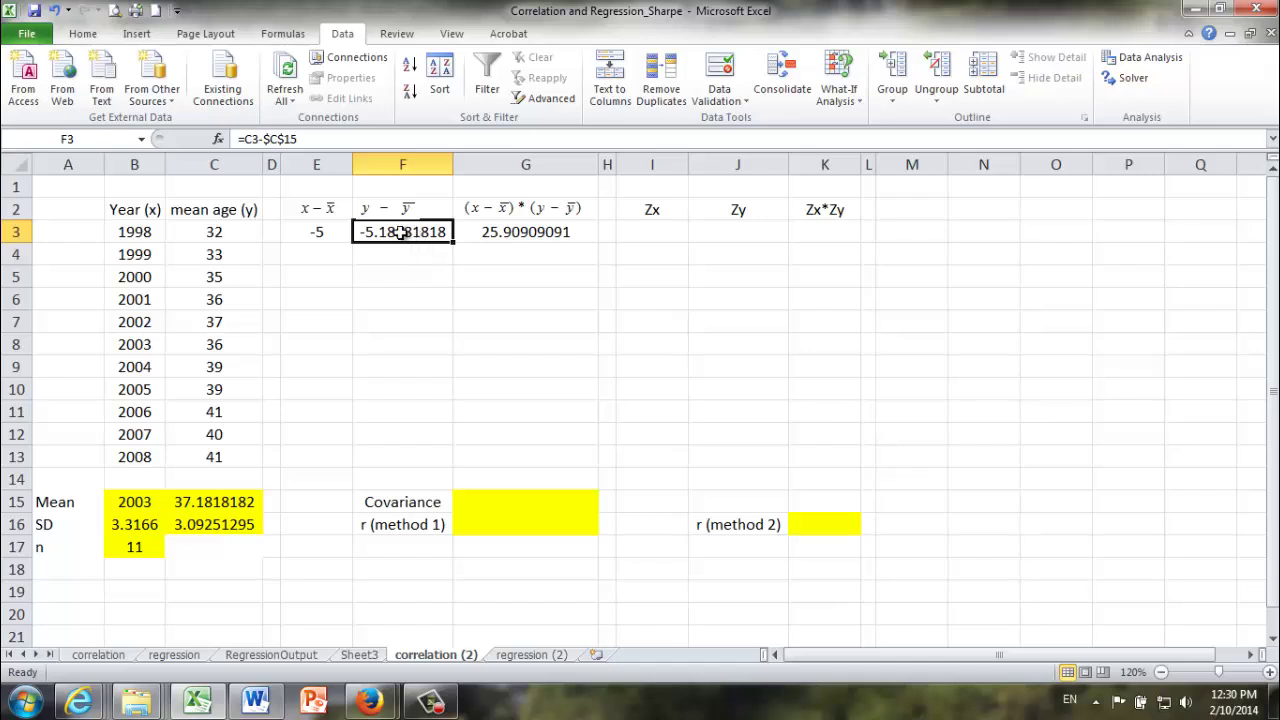
Step: Fill the E3:G3 deviation and cross-product formulas down to row 13
left_click(322, 233)
left_click_drag(322, 233, 508, 233)
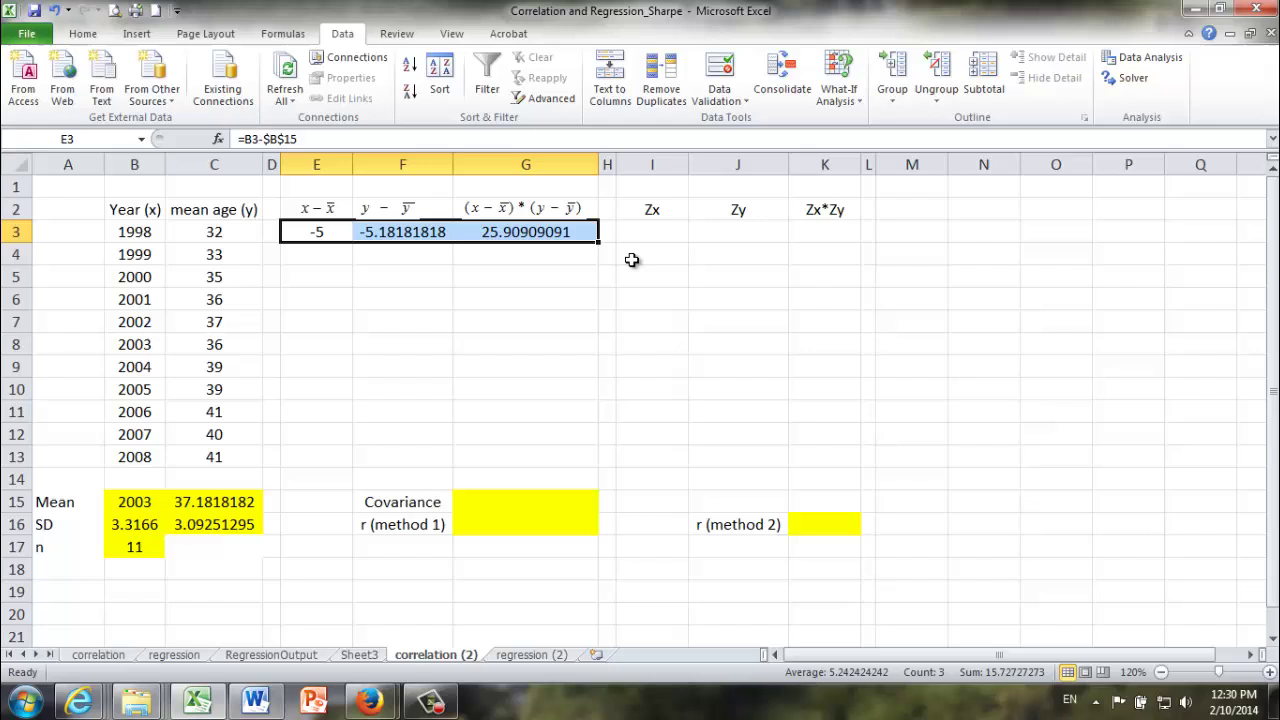
left_click_drag(599, 244, 594, 466)
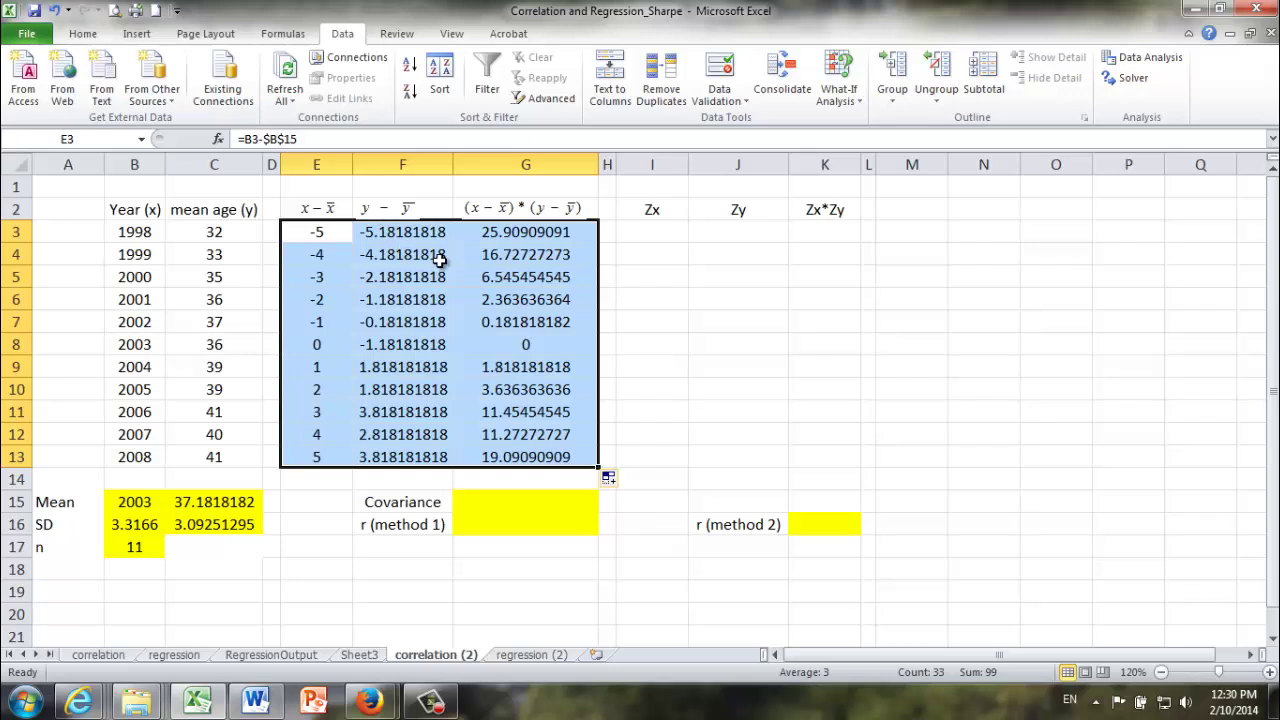
Step: Check the copied deviation formulas in columns E and F through row 13
left_click(311, 367)
key("Down")
key("Down")
key("Down")
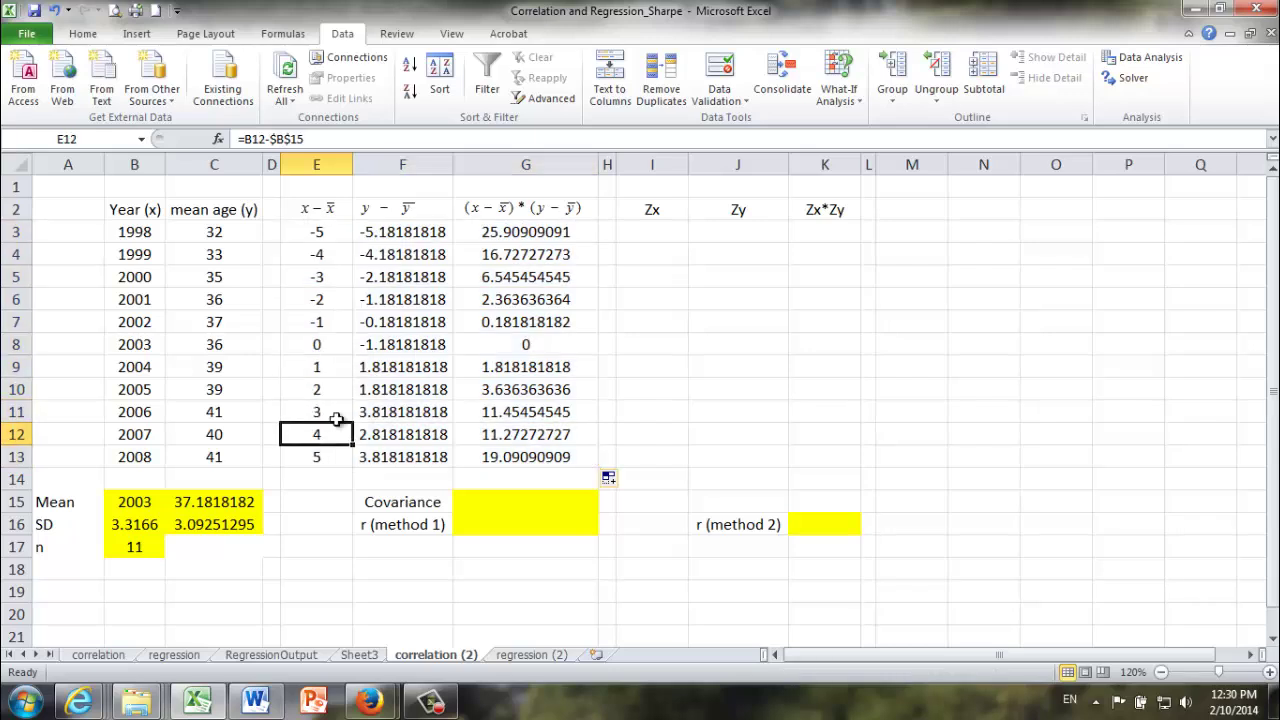
left_click(389, 367)
left_click(384, 386)
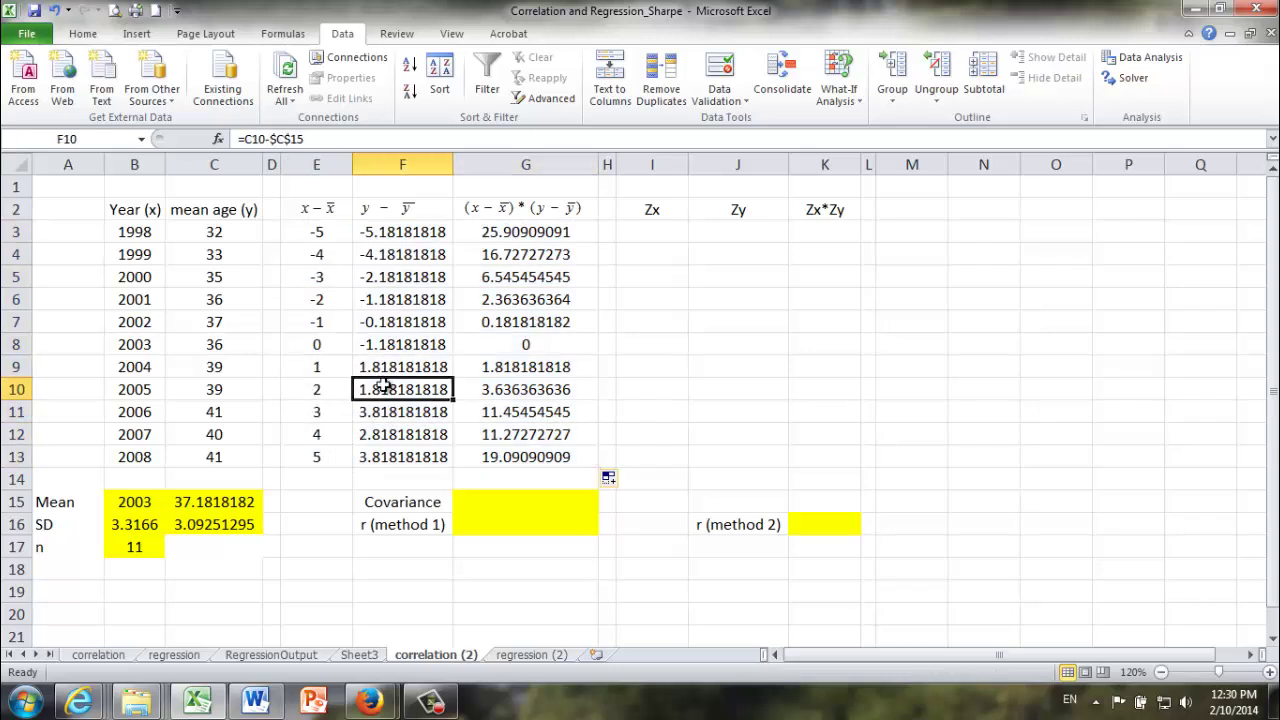
left_click(388, 414)
left_click(389, 436)
left_click(389, 457)
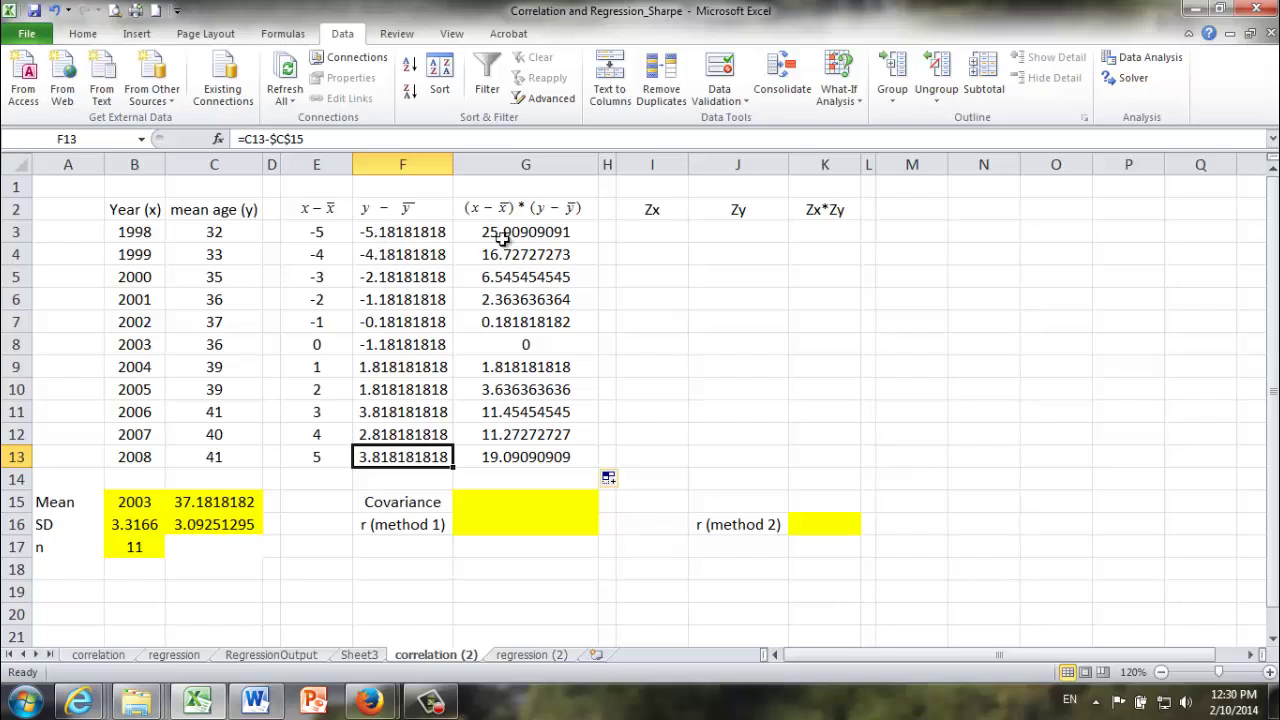
Step: Enter =SUM(G3:G13)/($B$17-1) in G15, giving a covariance of 9.9
left_click(484, 506)
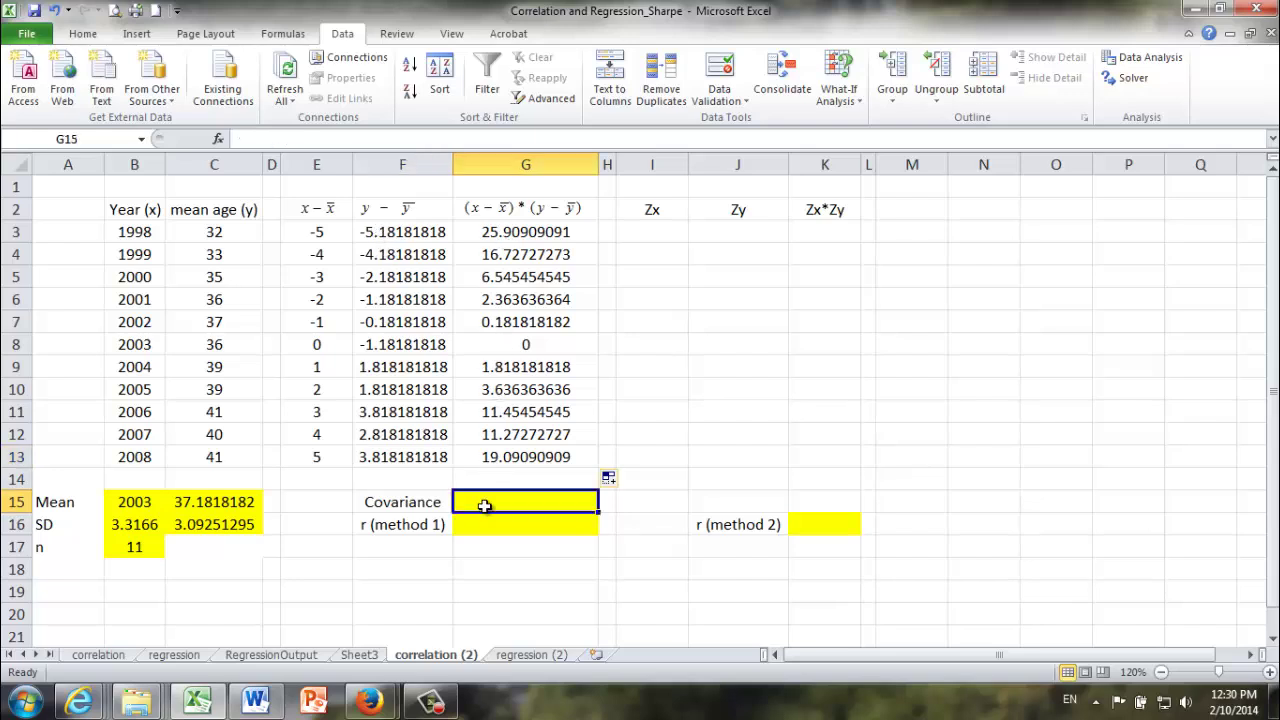
type("=")
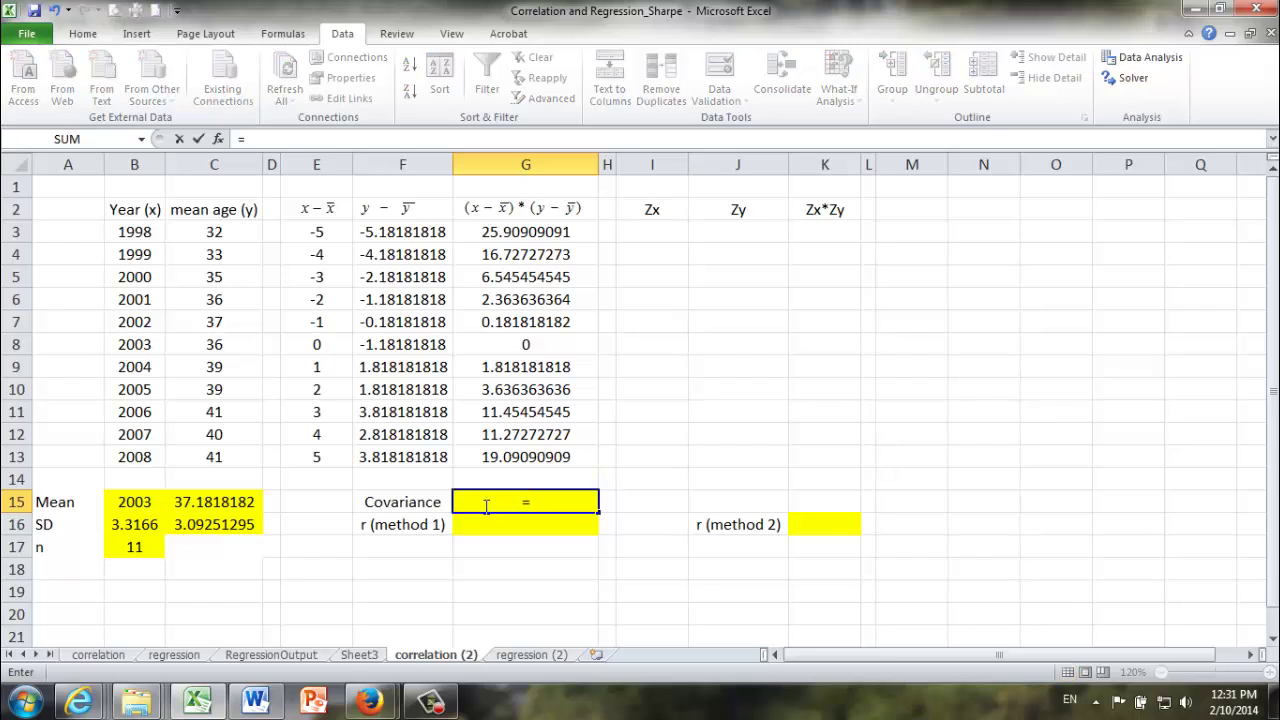
type("sum(")
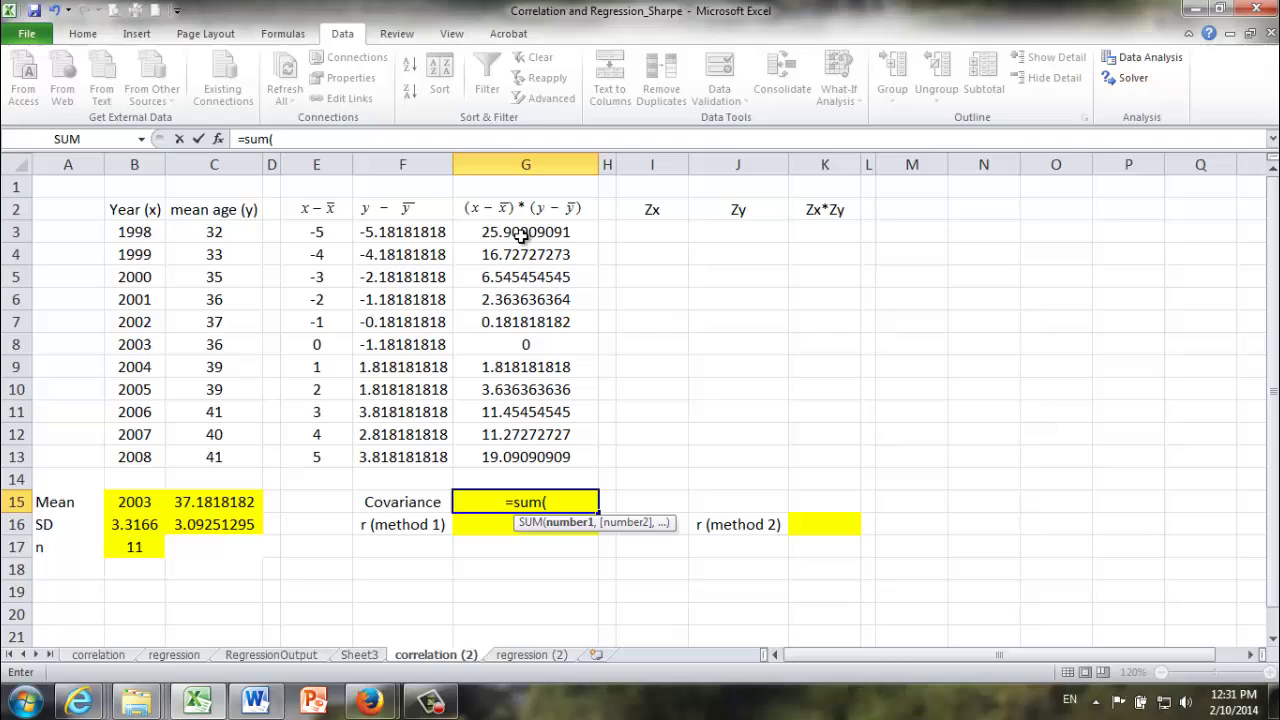
left_click_drag(522, 238, 511, 456)
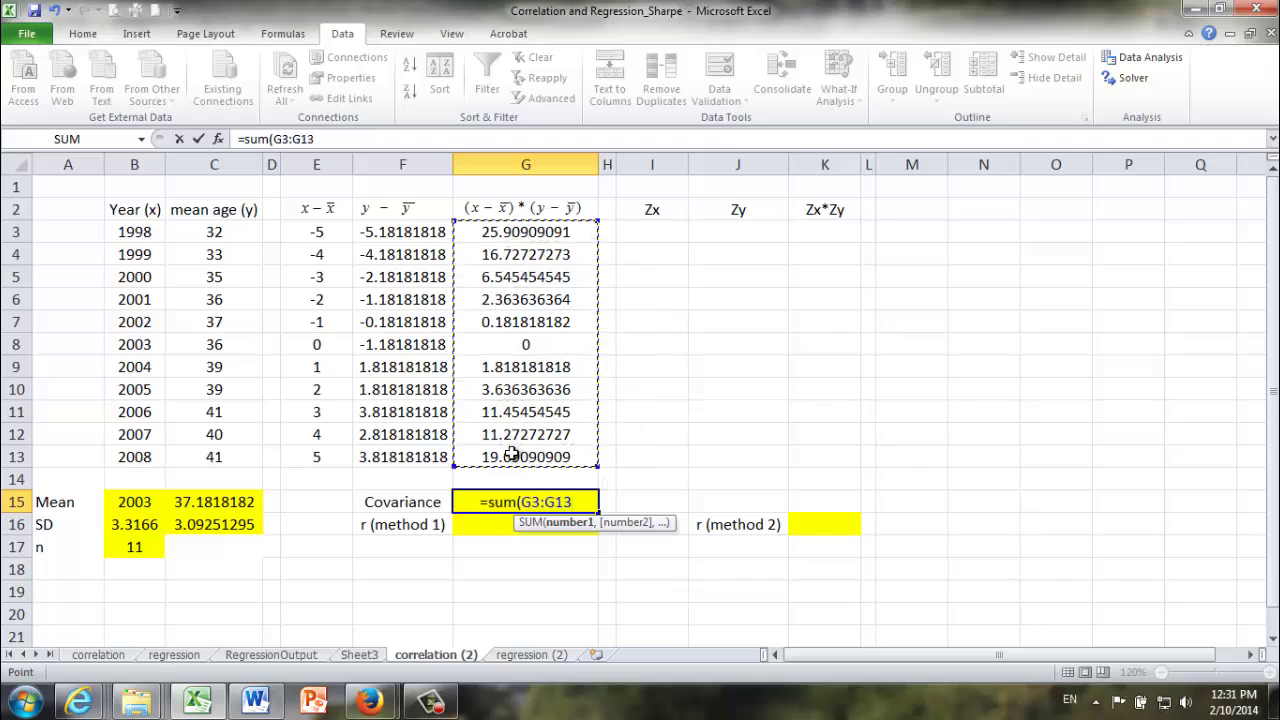
type(")/(")
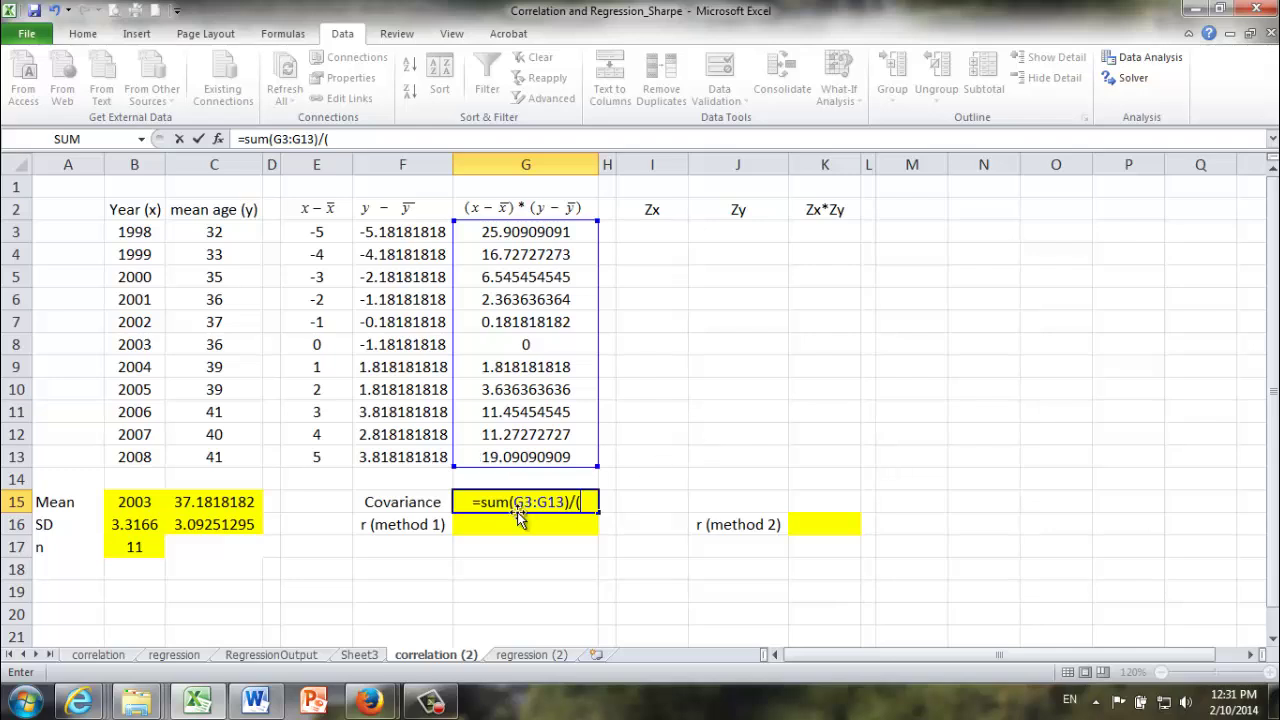
left_click(124, 548)
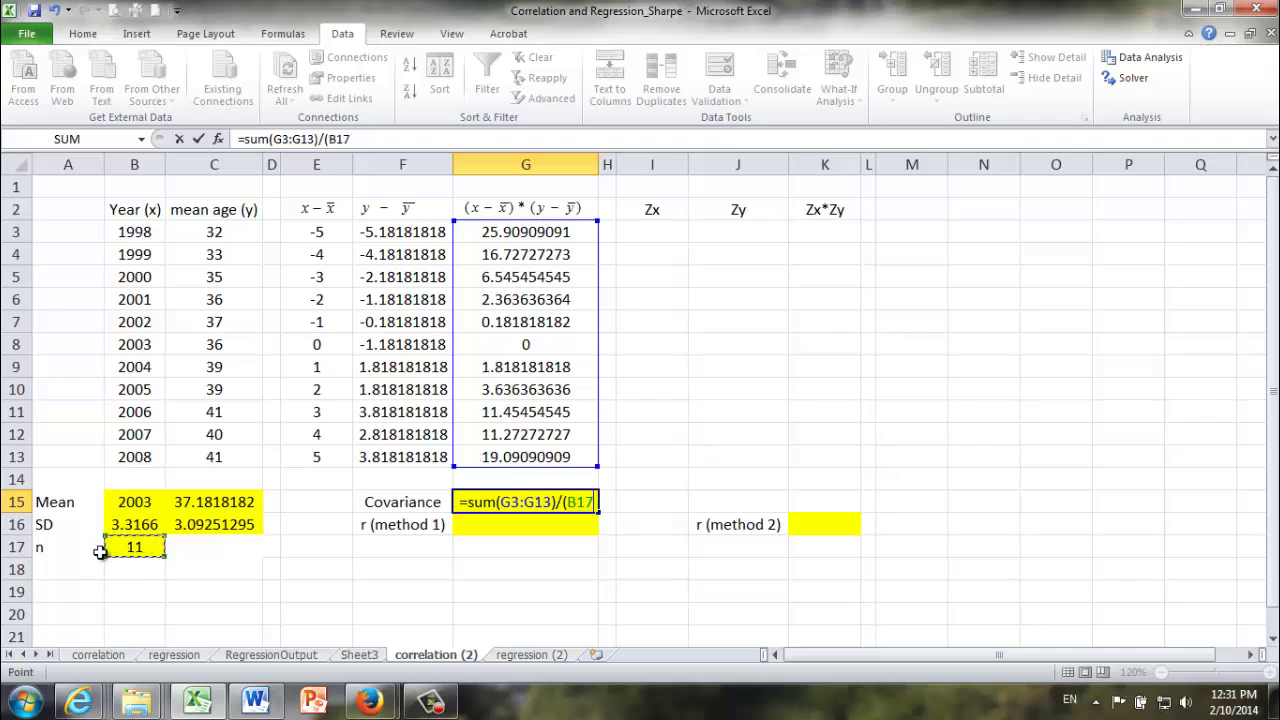
key("F4")
type("-1")
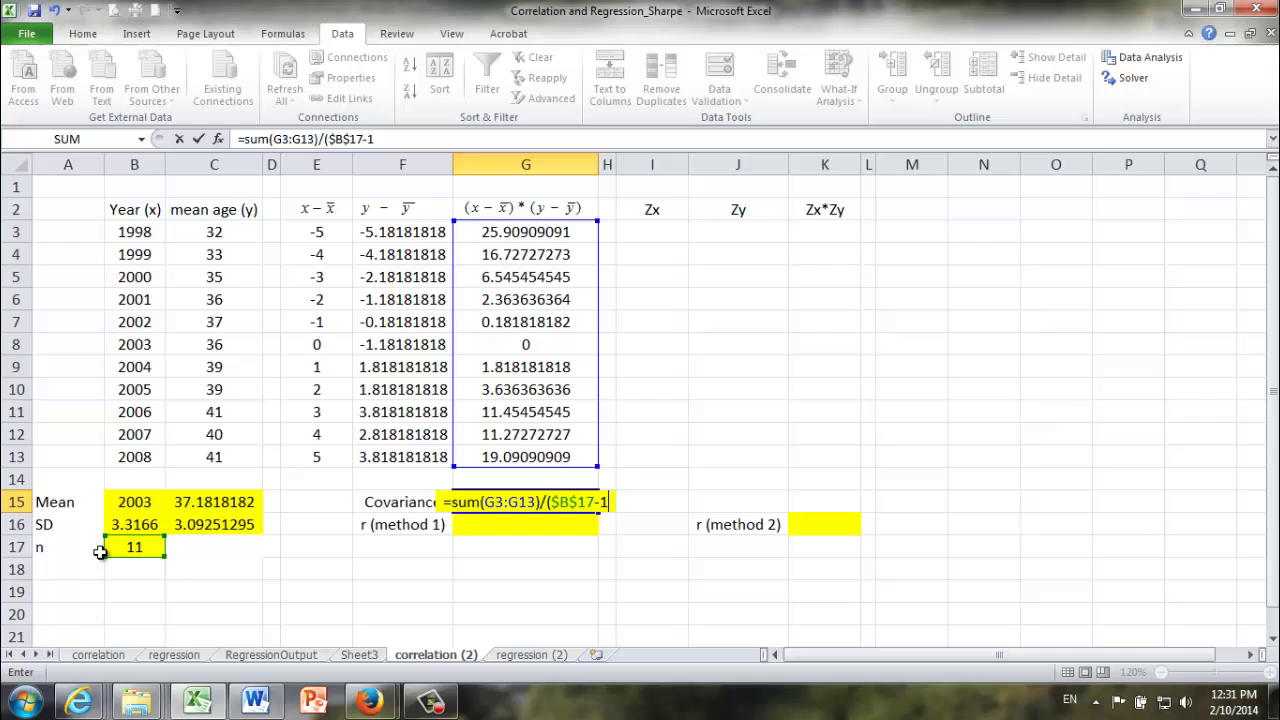
type(")")
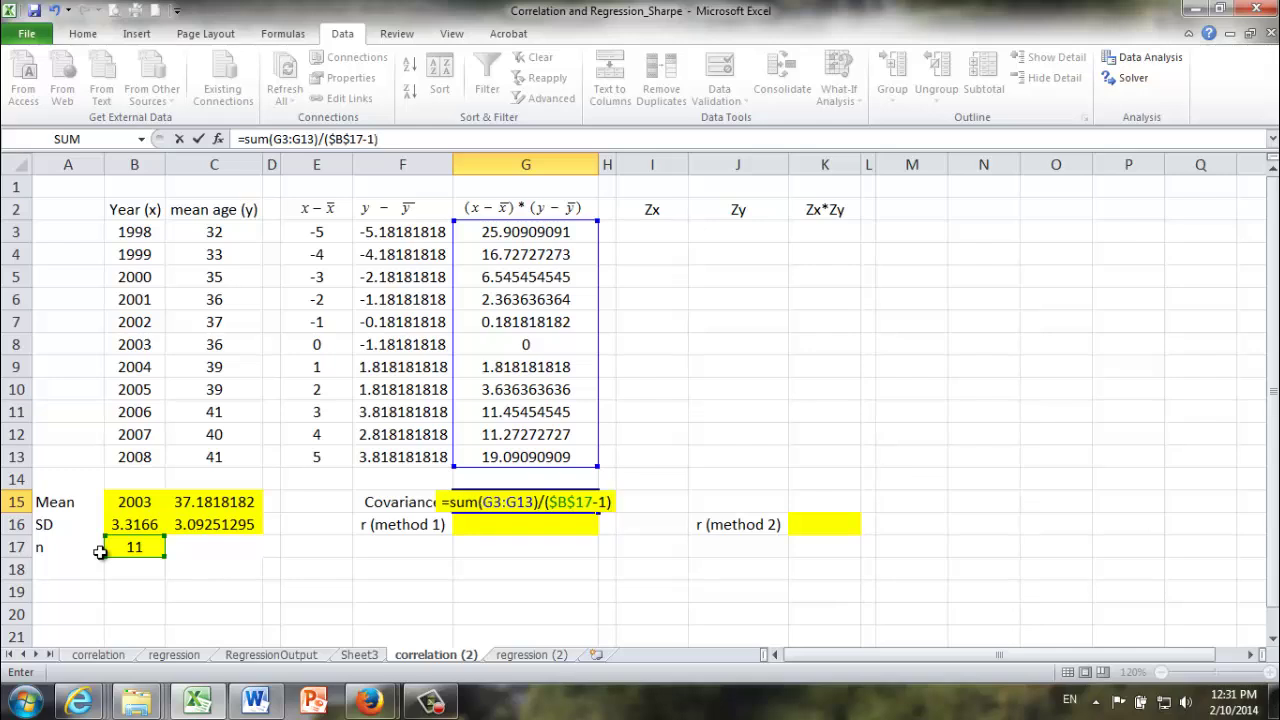
key("Return")
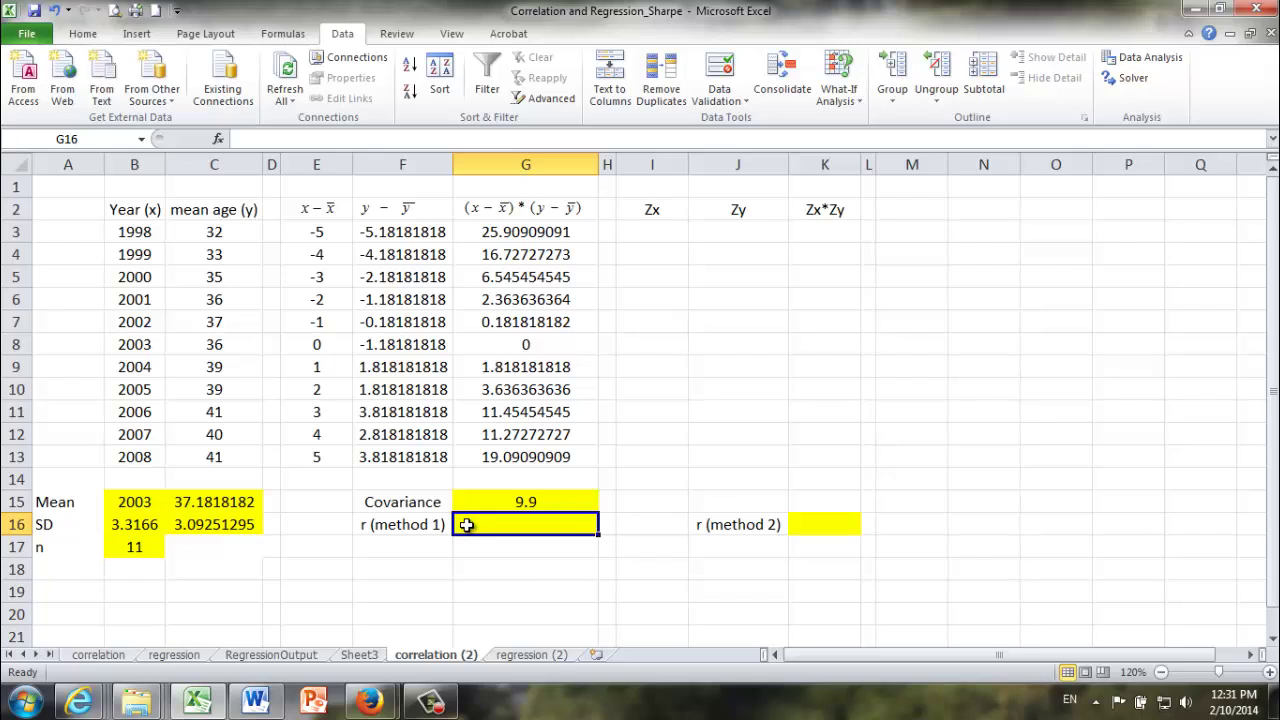
Step: Enter =G15/(B16*C16) in G16, giving r of 0.96522225
type("=")
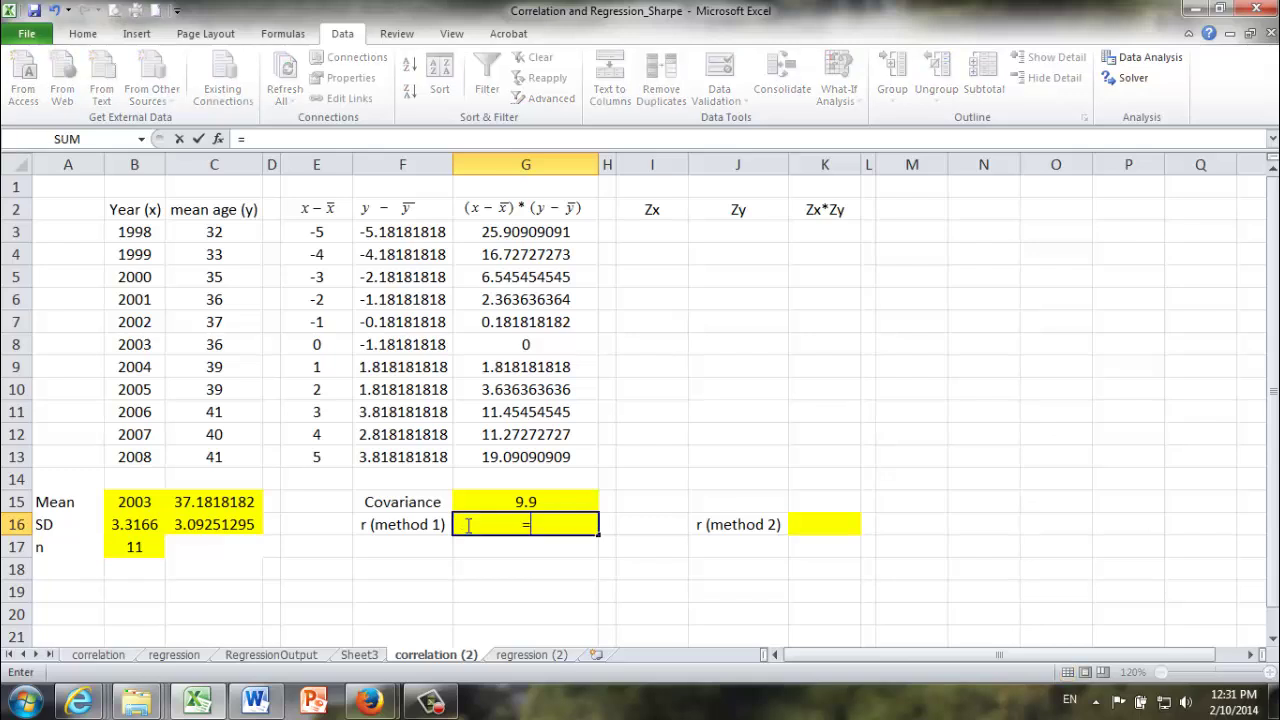
left_click(525, 502)
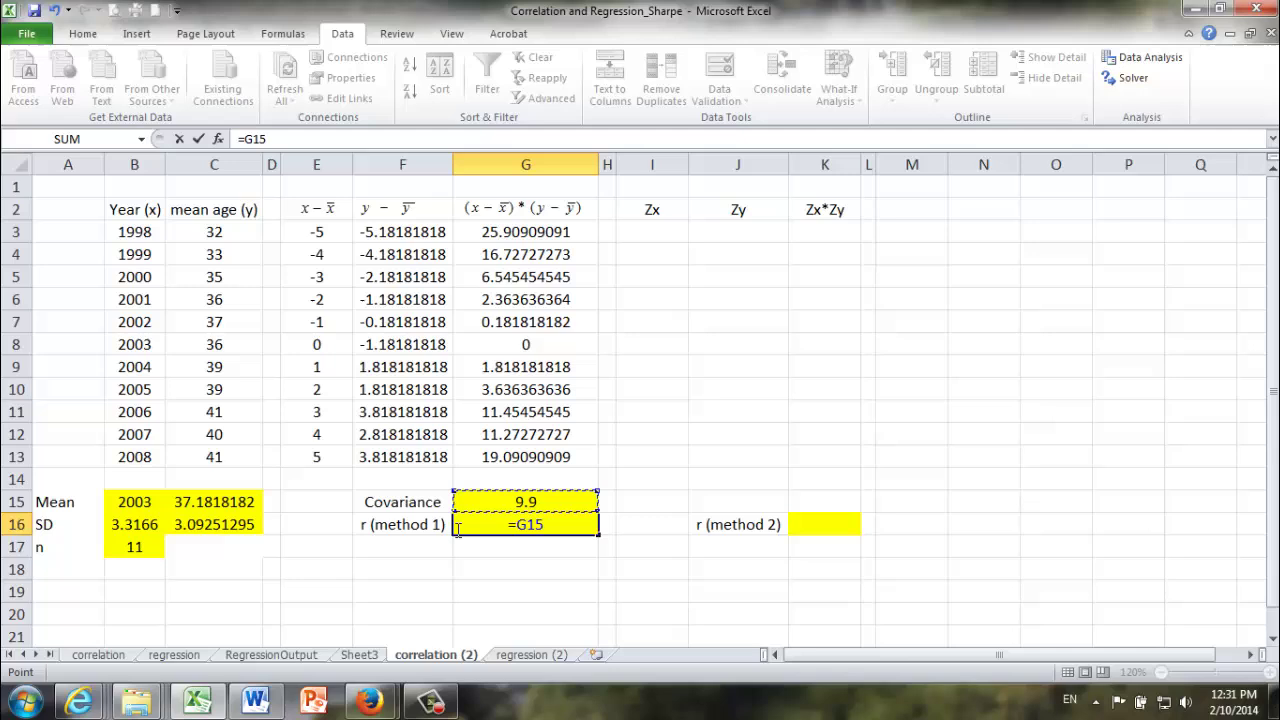
type("/(")
left_click(135, 525)
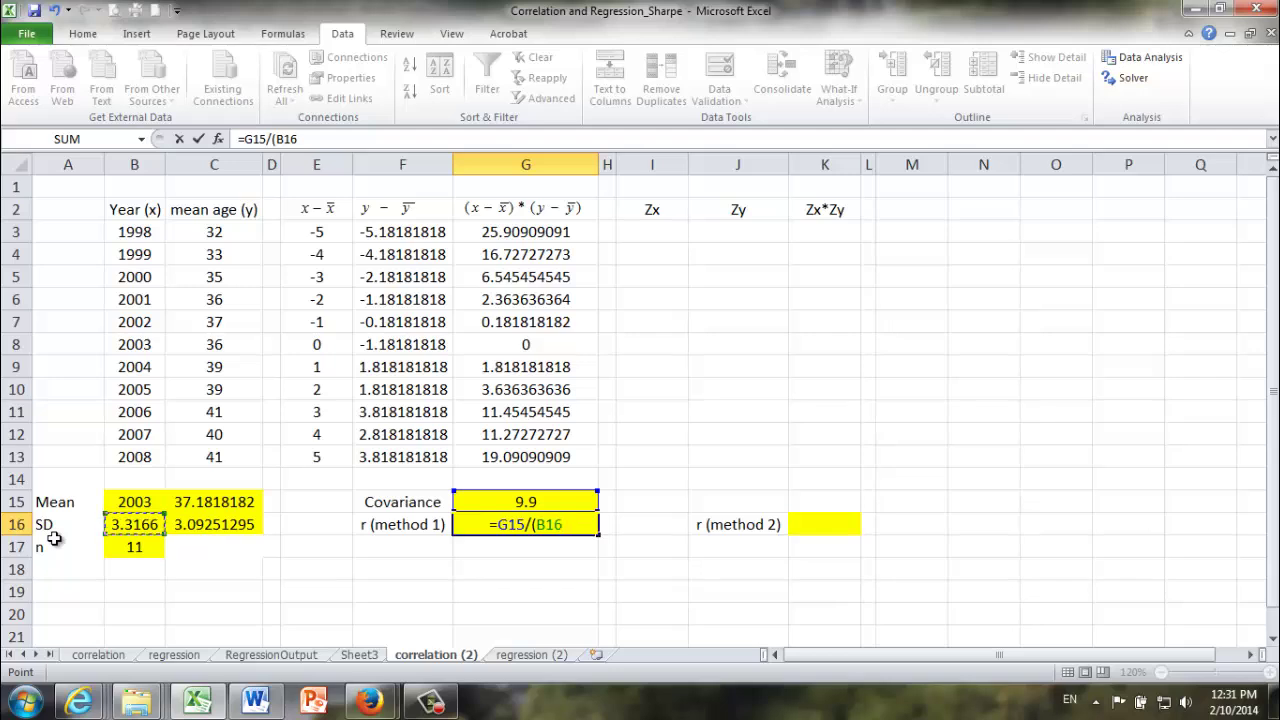
type("*")
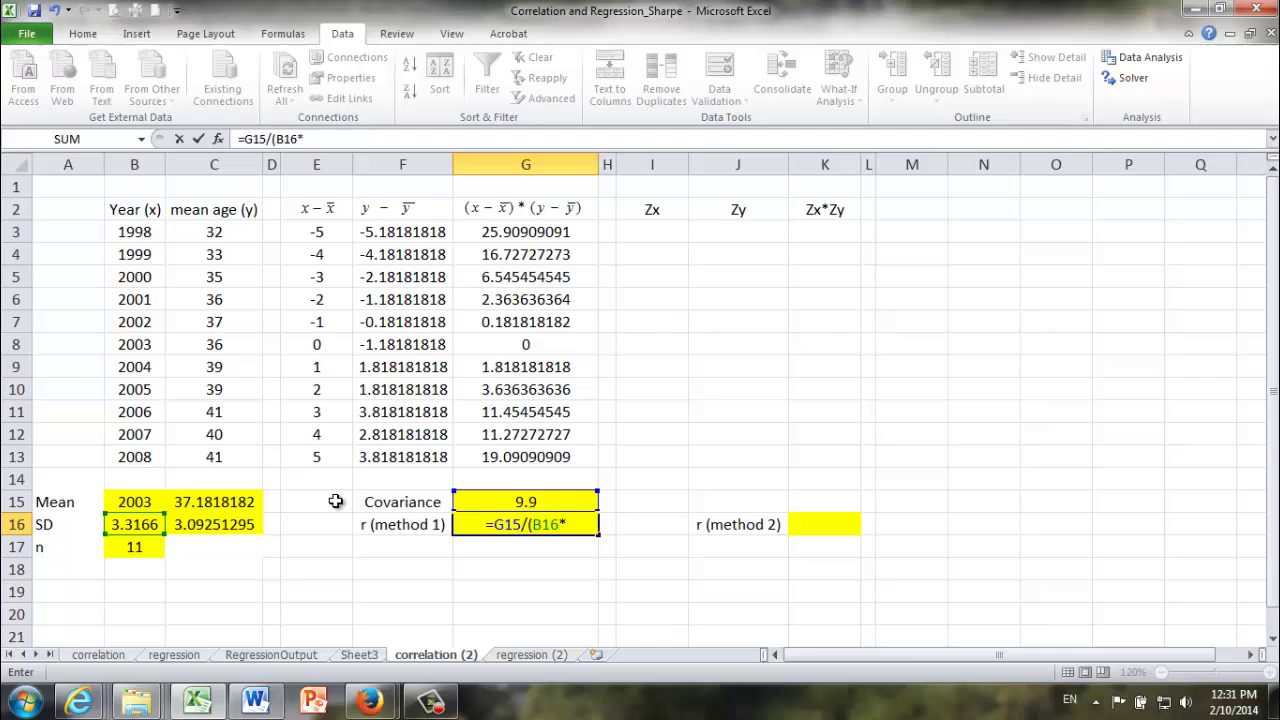
left_click(188, 536)
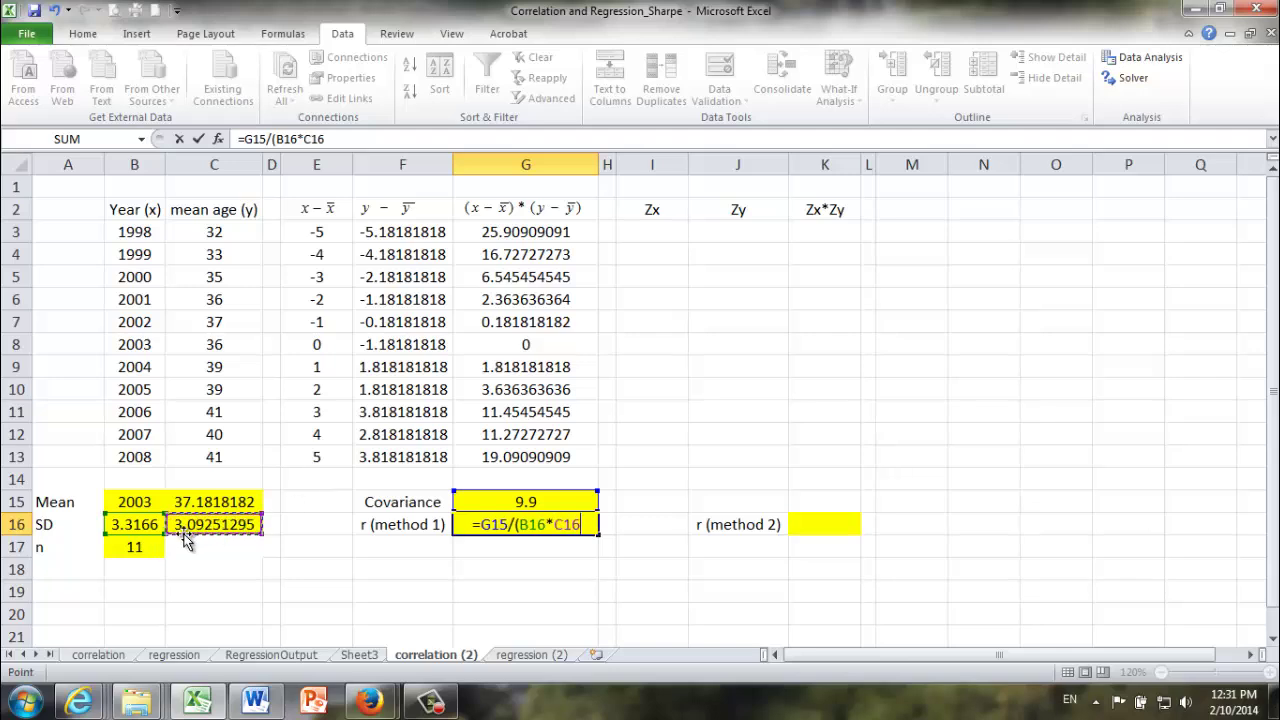
type(")")
key("Return")
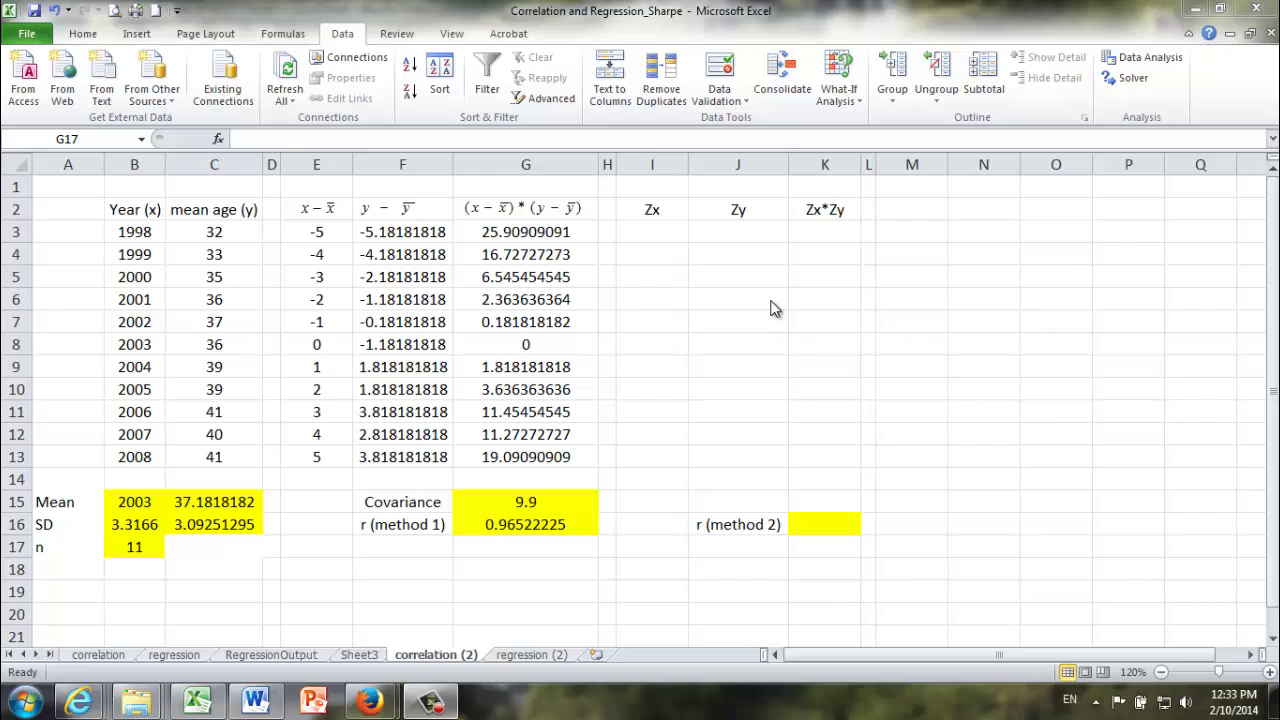
Step: Enter =(E3)/$B$16 in I3, giving the first Zx of -1.50756
left_click(634, 231)
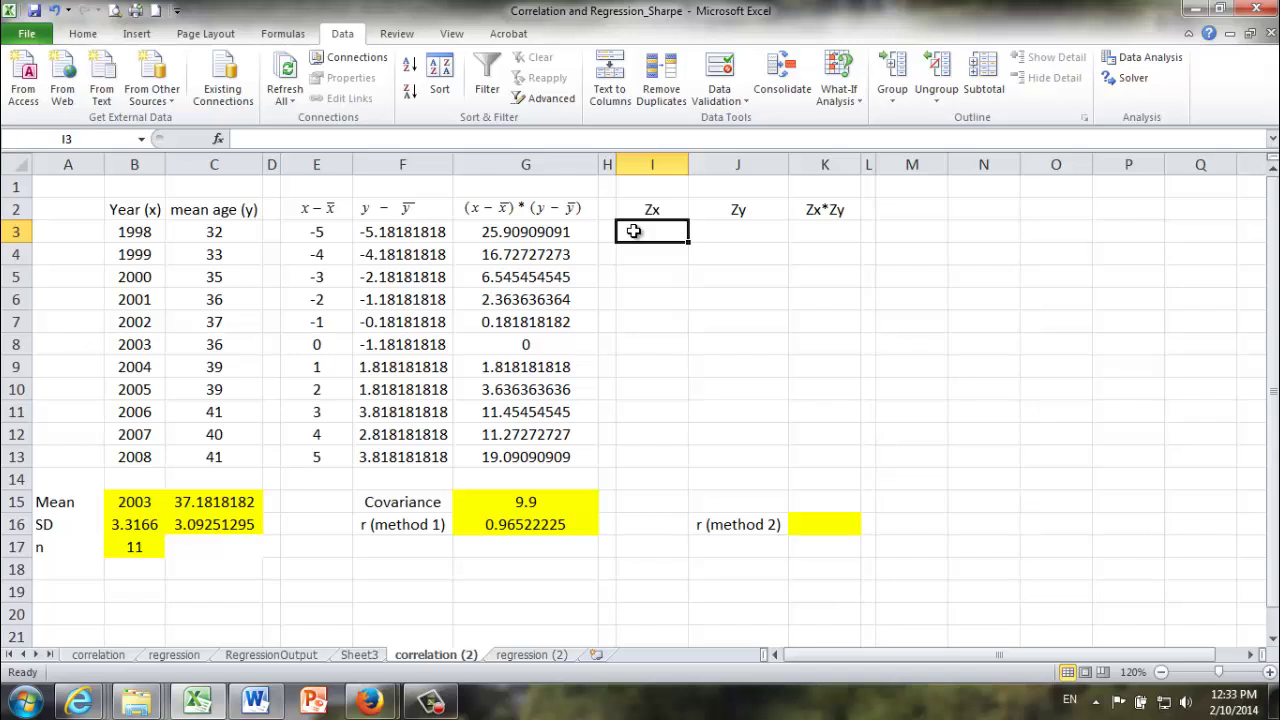
type("=")
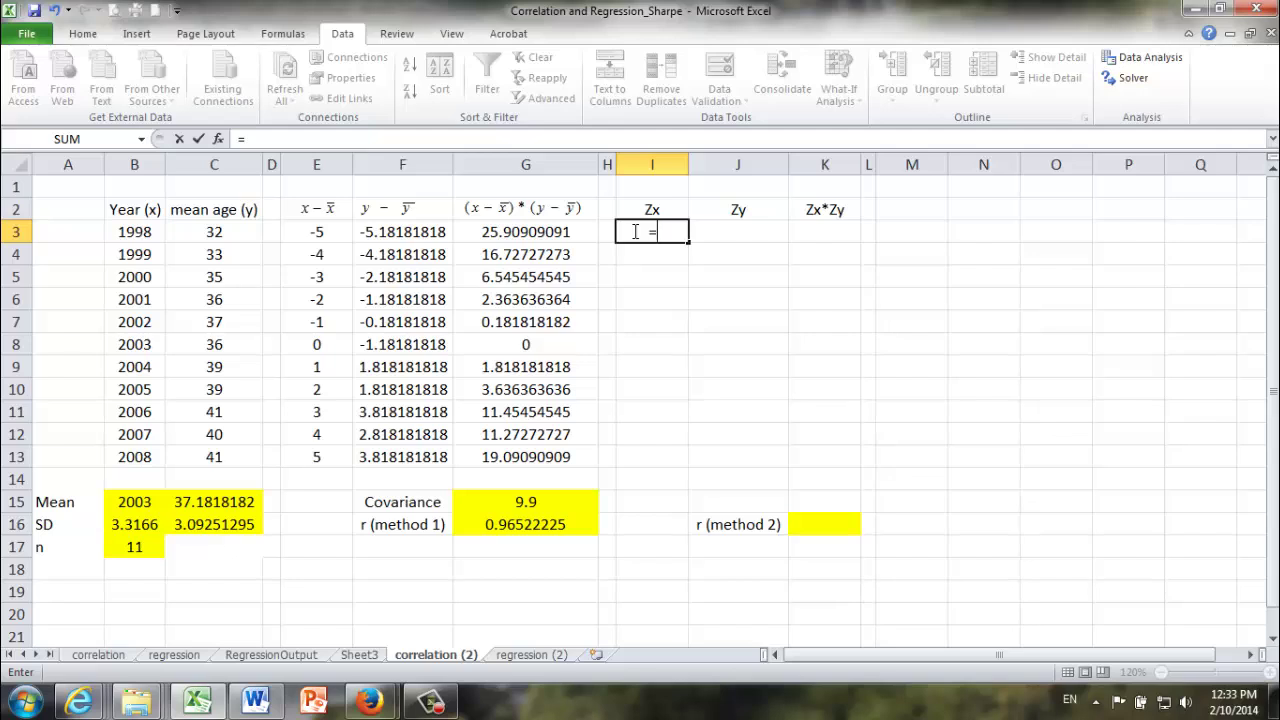
type("(")
left_click(307, 236)
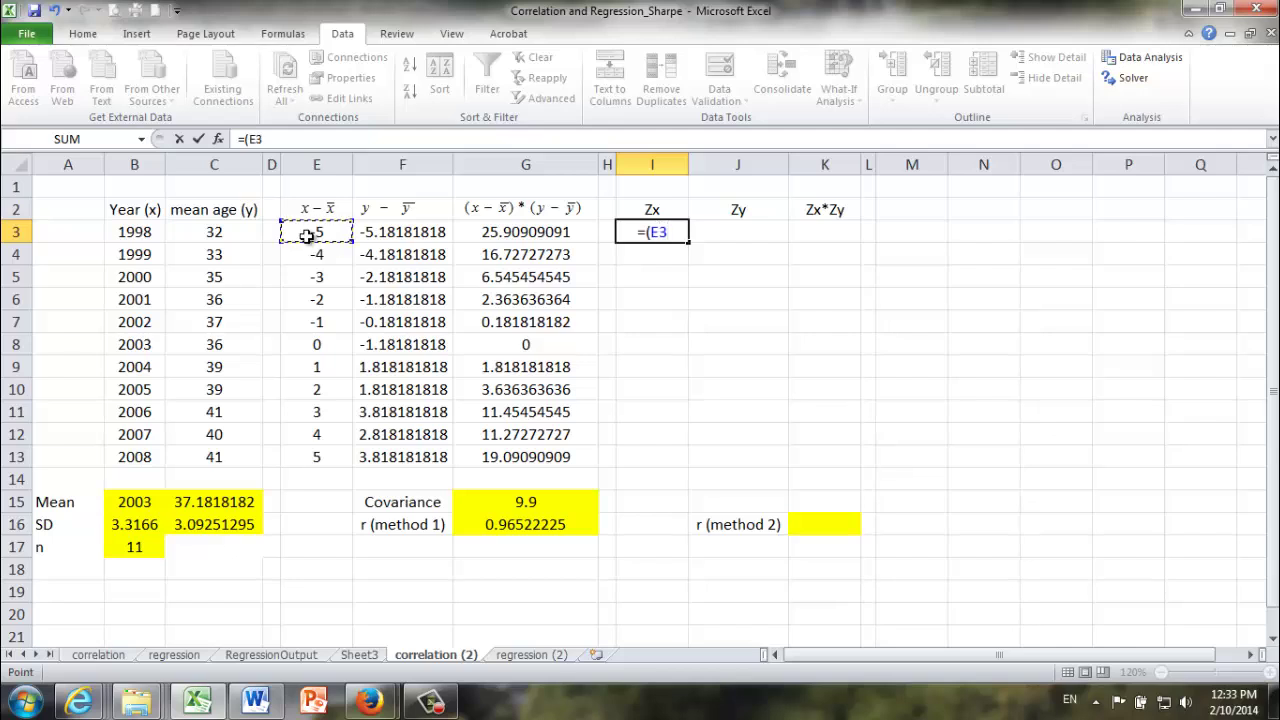
type(")/")
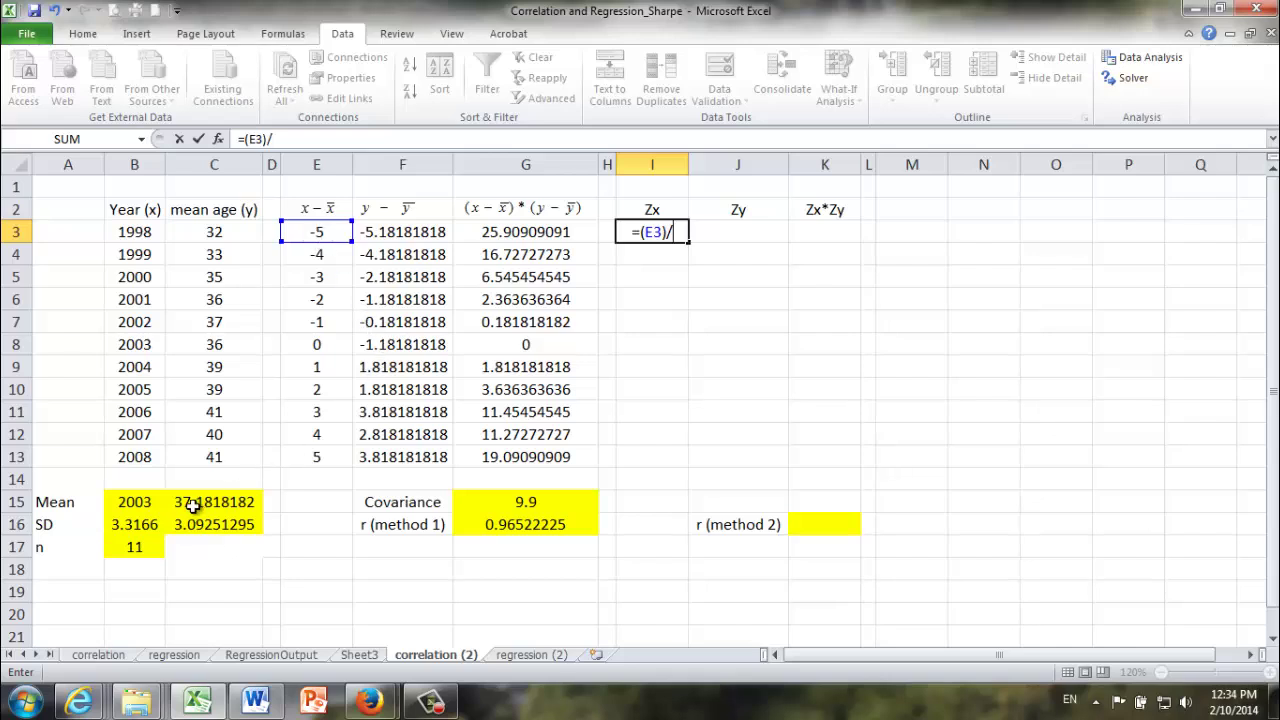
left_click(120, 526)
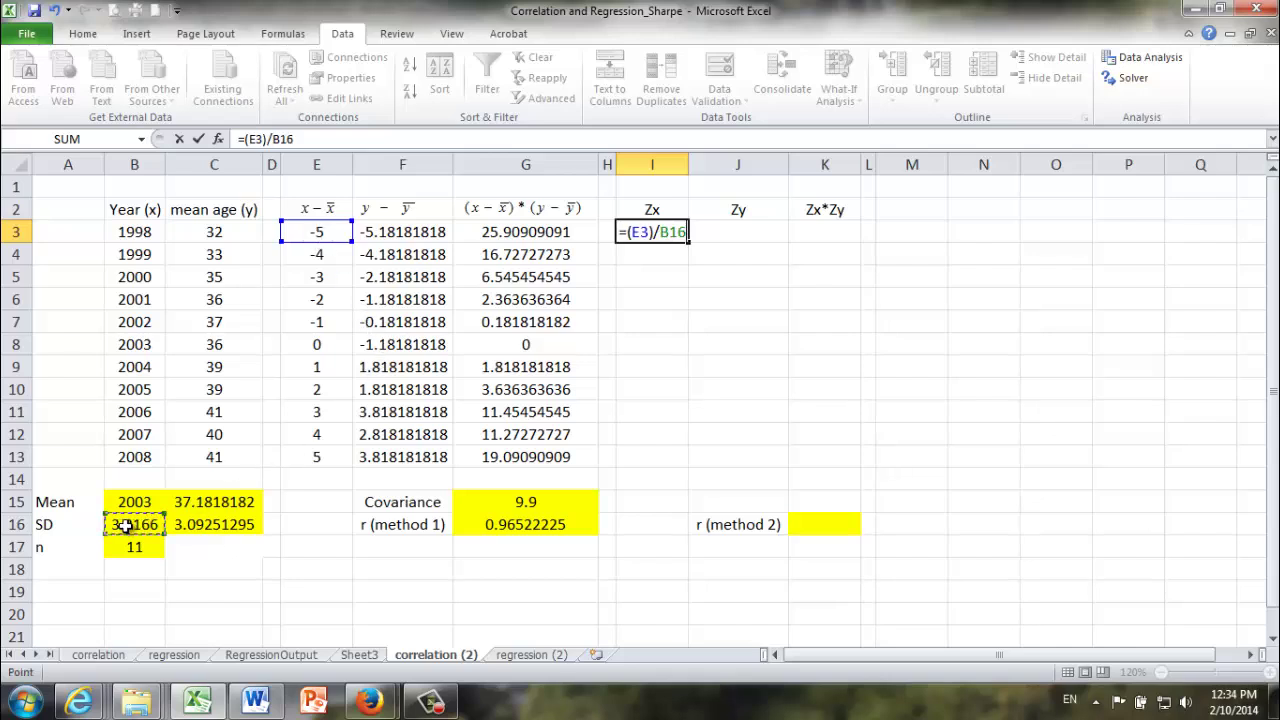
key("F4")
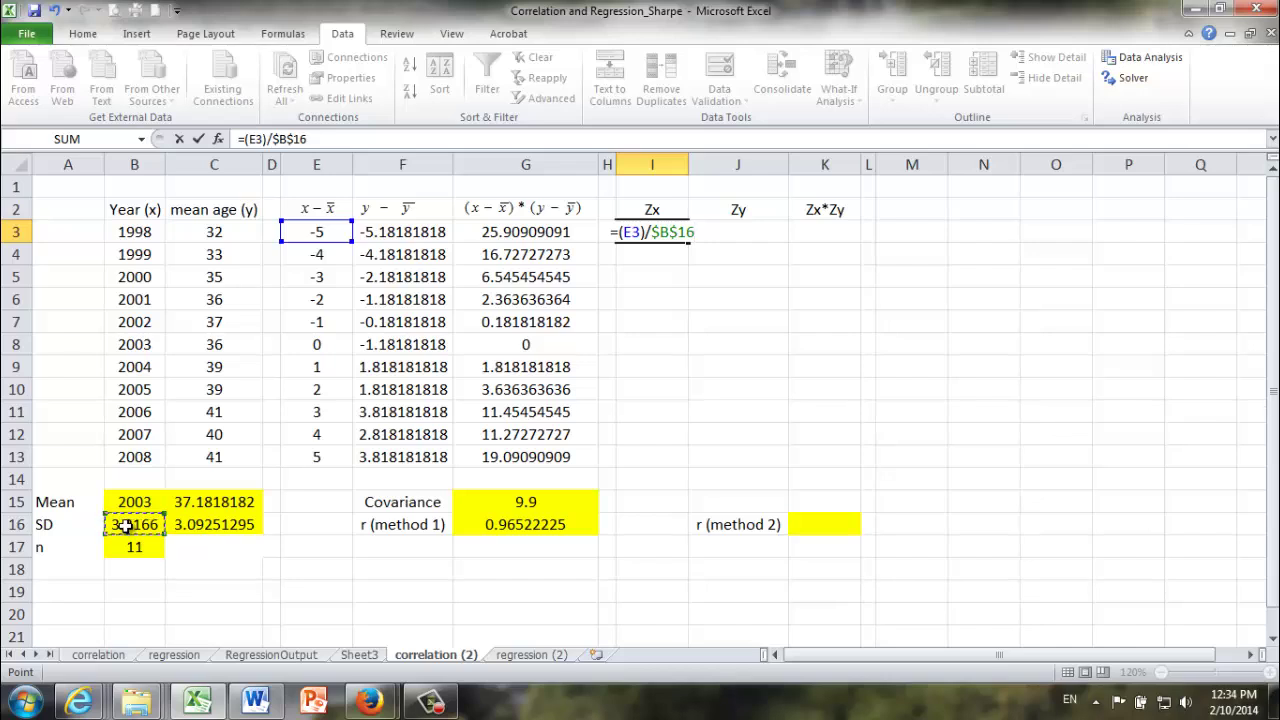
key("Return")
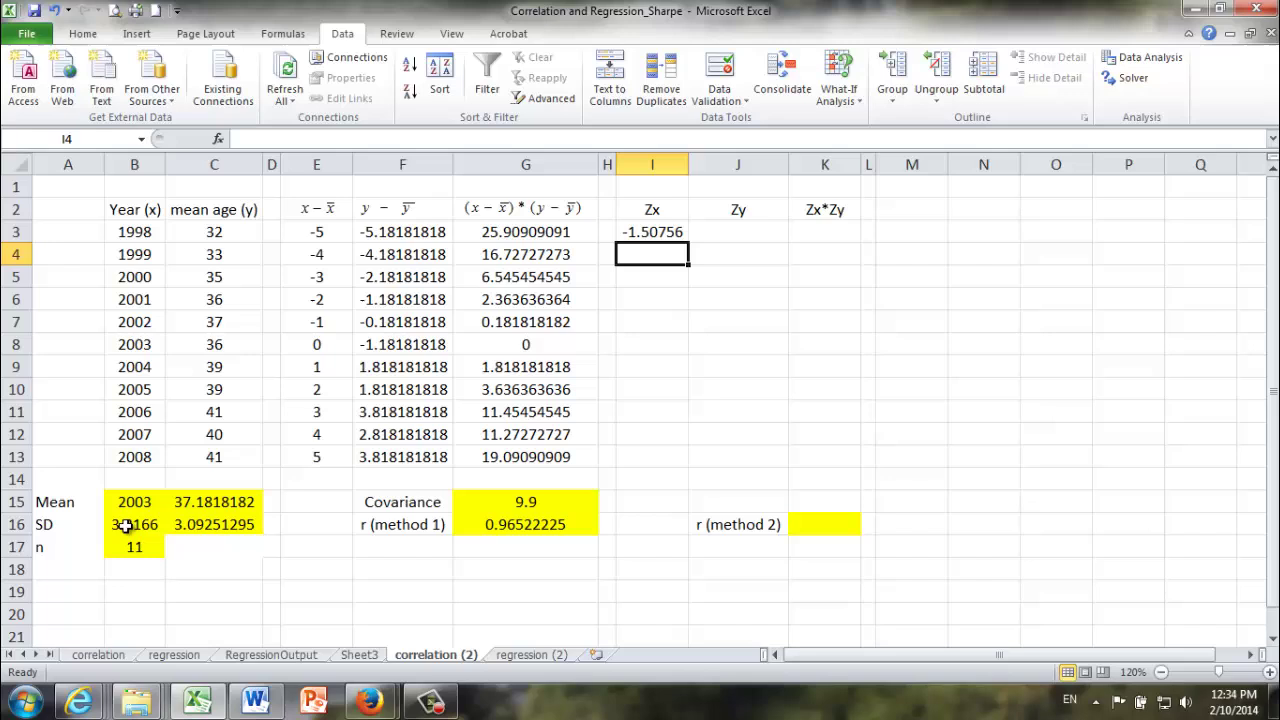
Step: Check the I3 Zx formula against the year and mean cells, then start the Zy formula in J3
left_click(654, 238)
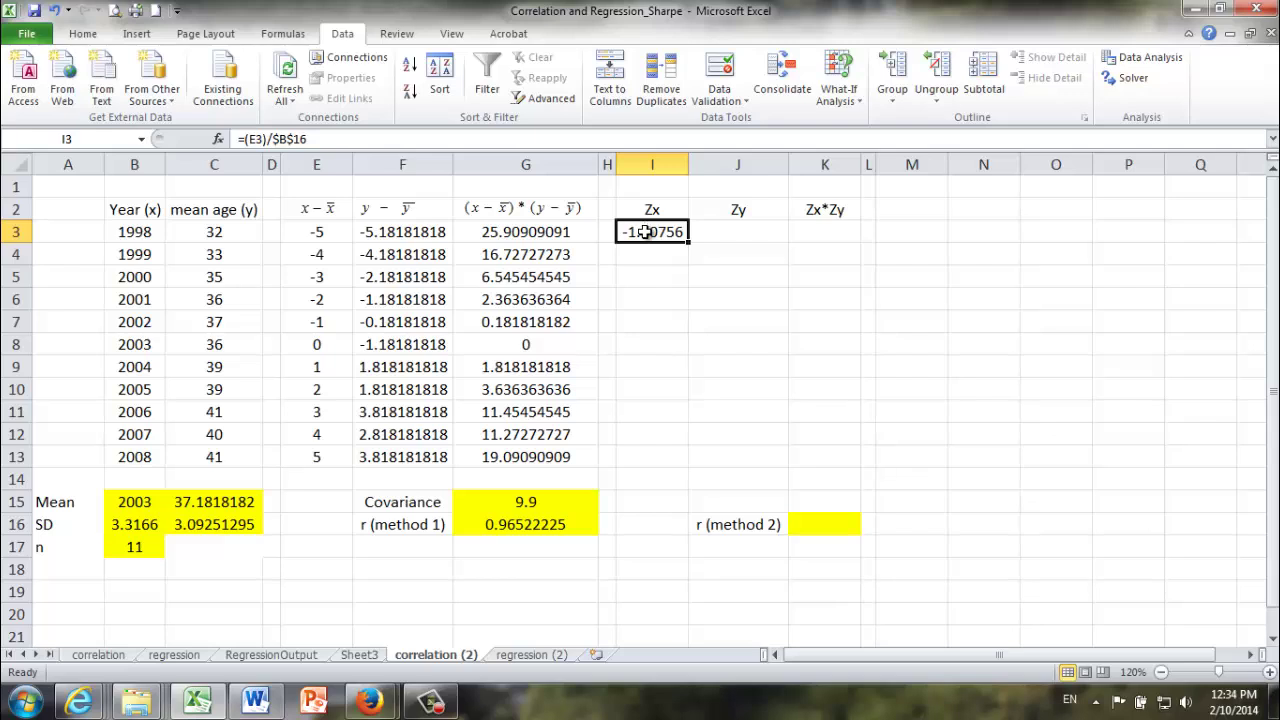
left_click(650, 252)
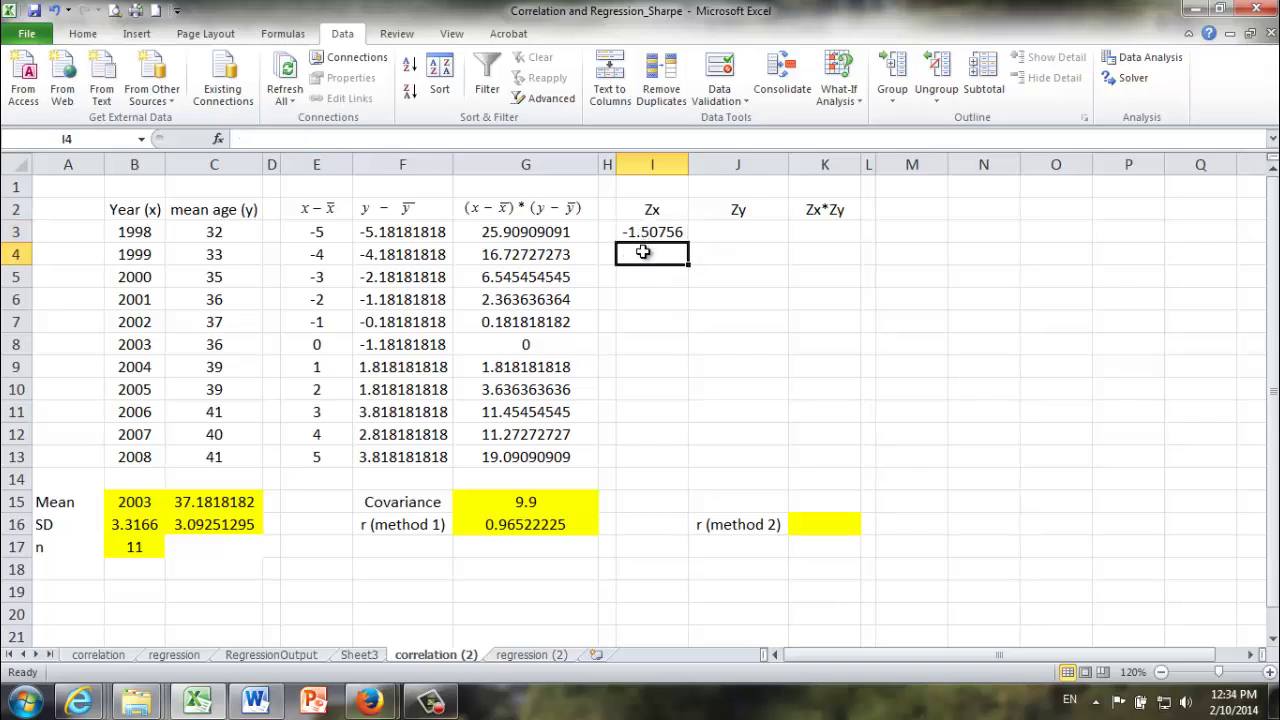
left_click(117, 233)
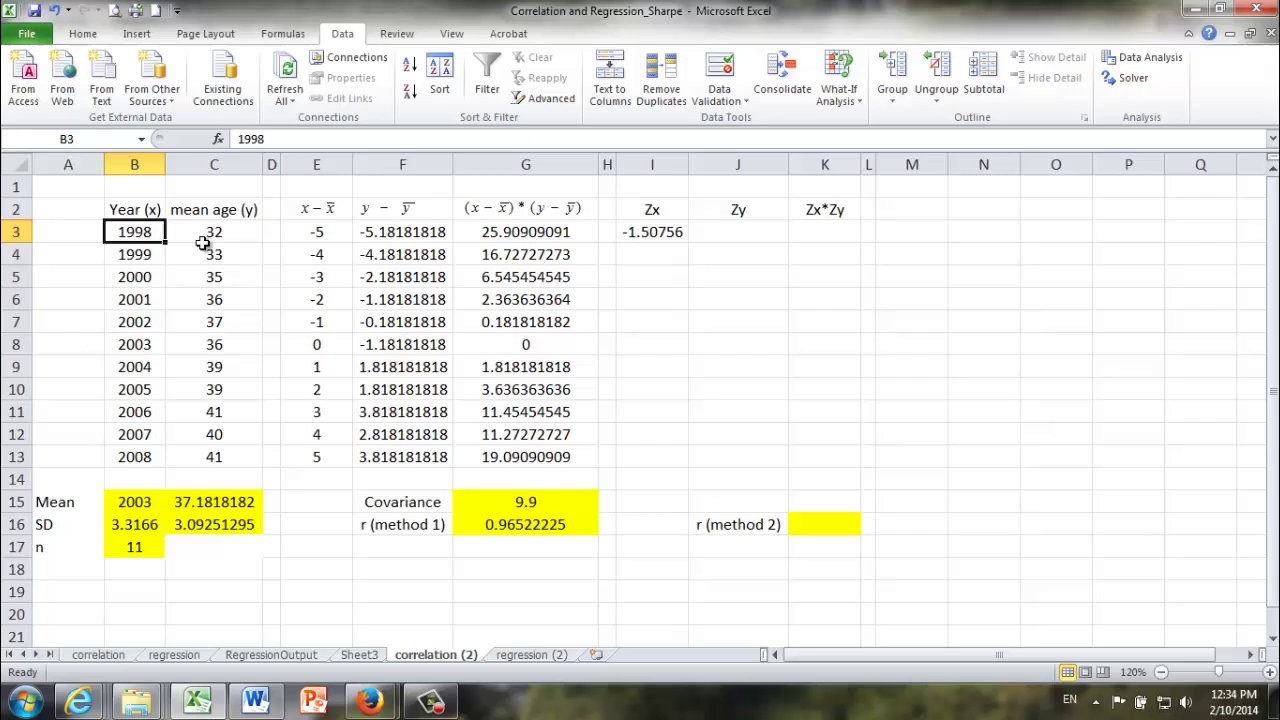
left_click(651, 232)
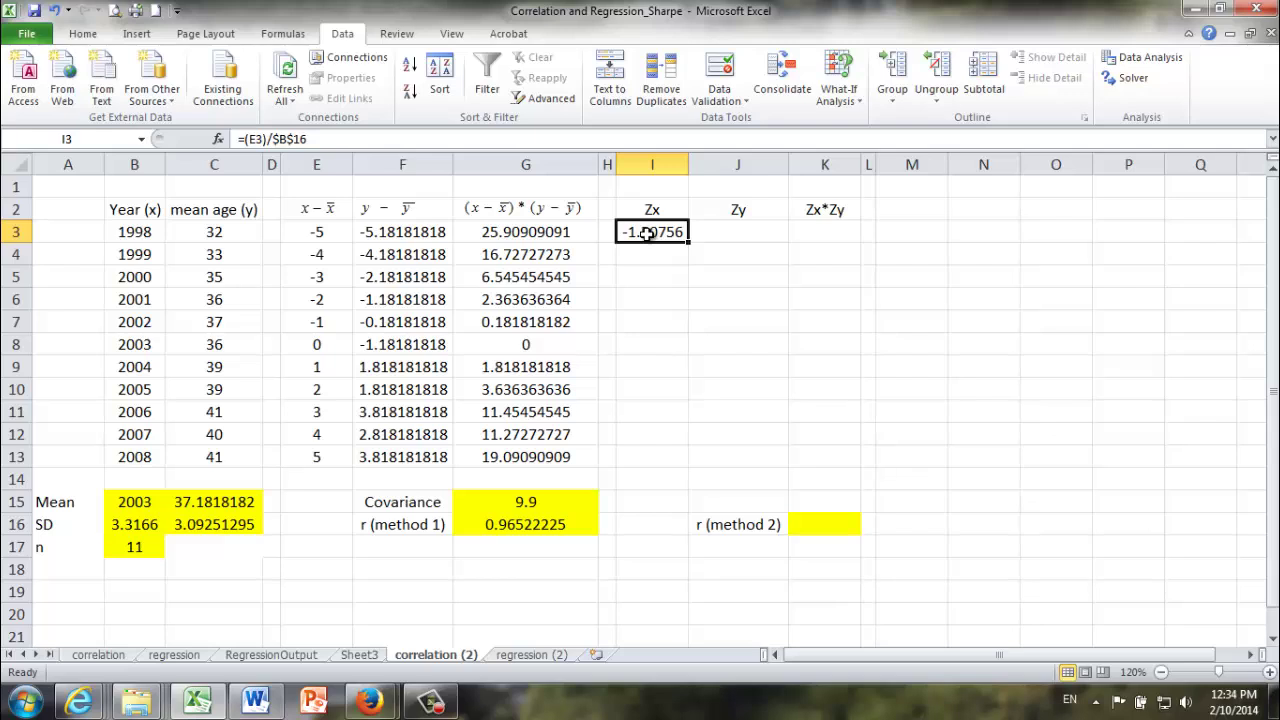
left_click(124, 505)
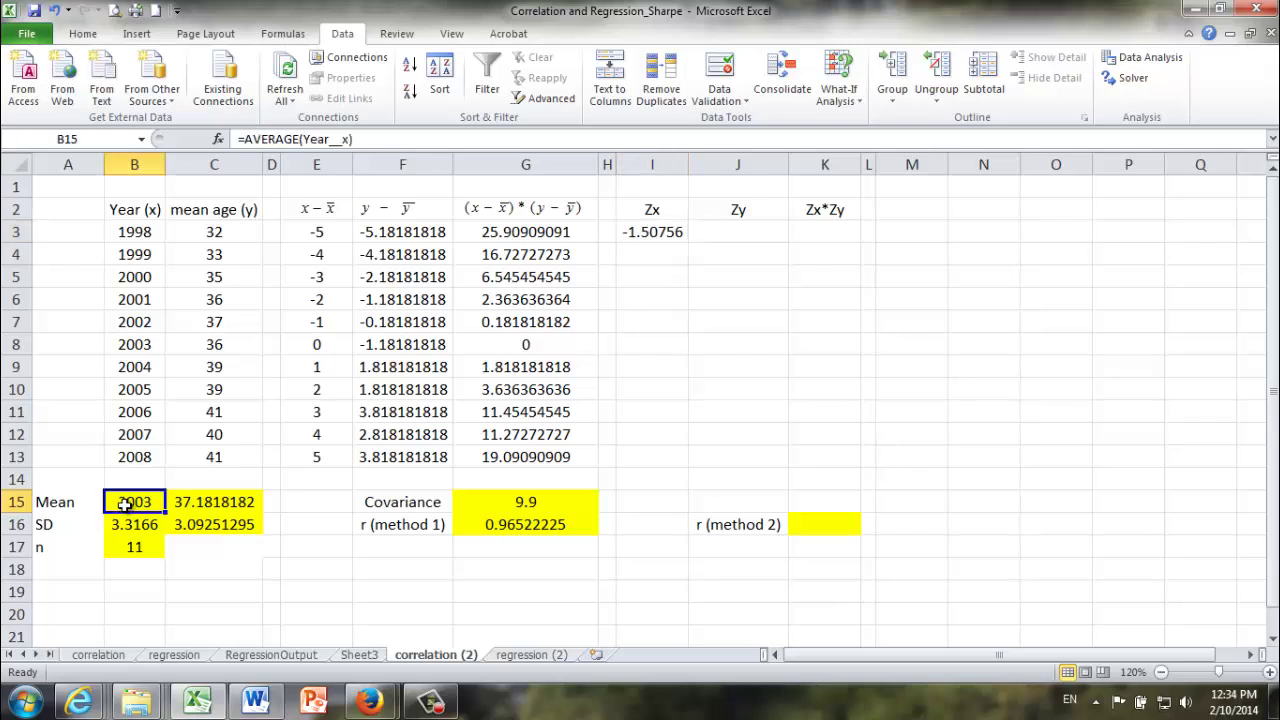
left_click(729, 232)
type("=")
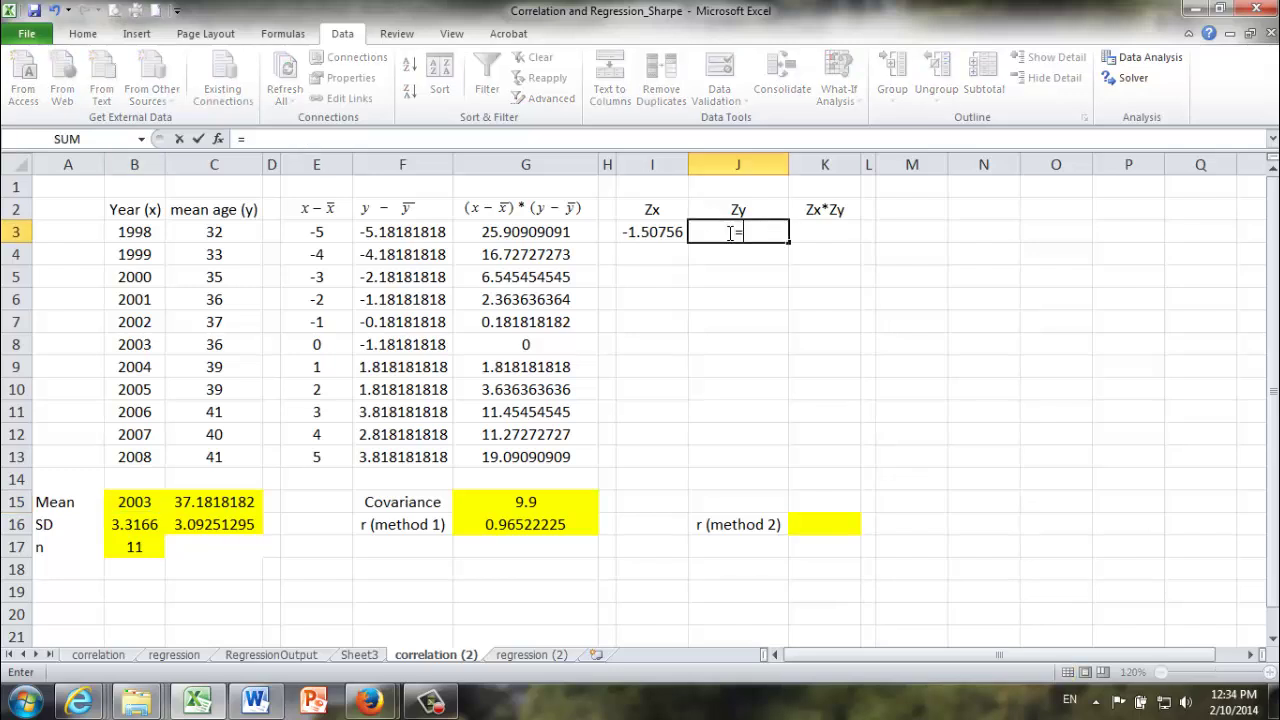
Step: Enter the first Zy formula =F3/$C$16 in J3, giving -1.67560112
left_click(398, 232)
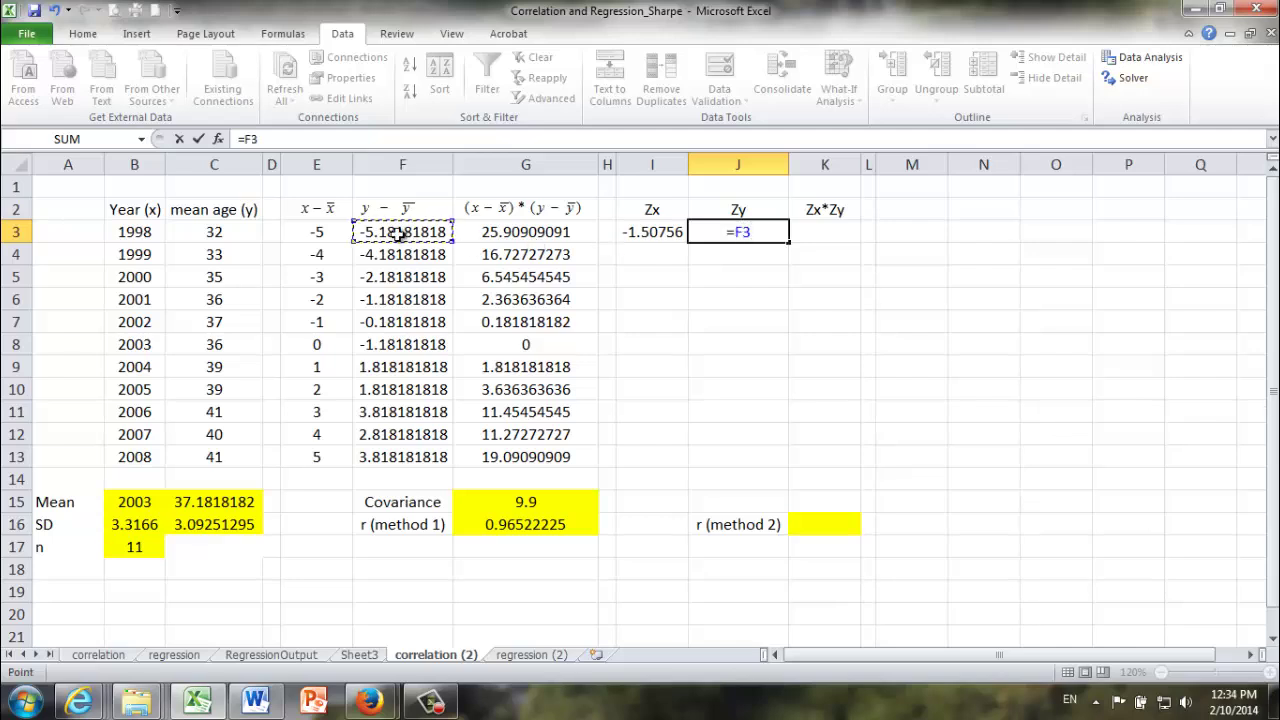
type("/")
left_click(224, 528)
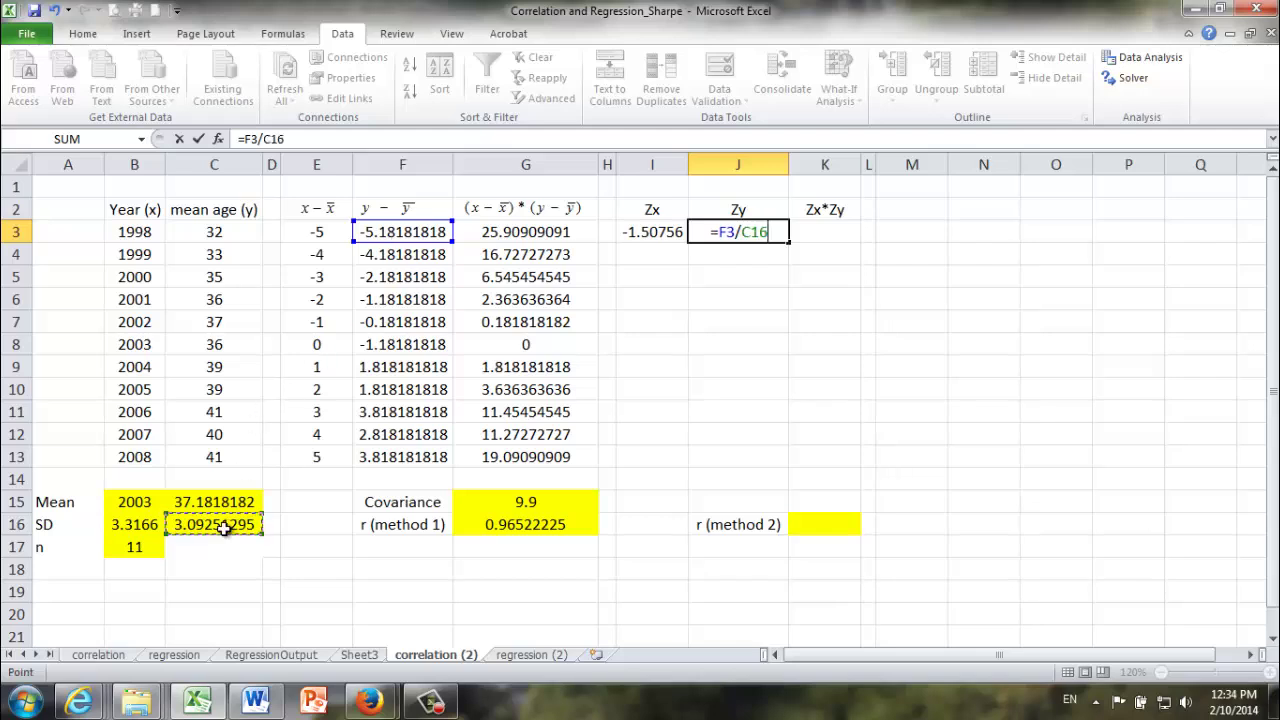
key("Return")
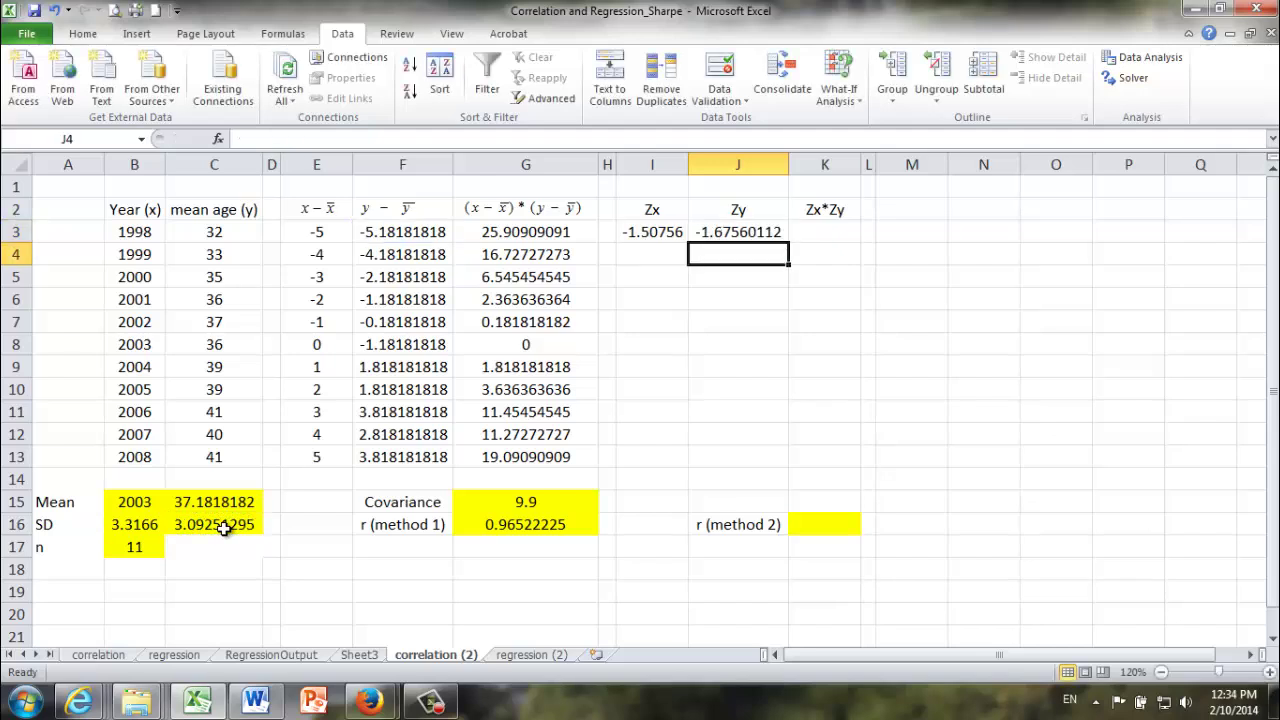
Step: Enter =I3*J3 in K3 for the first Zx*Zy product, 2.52606
left_click(814, 233)
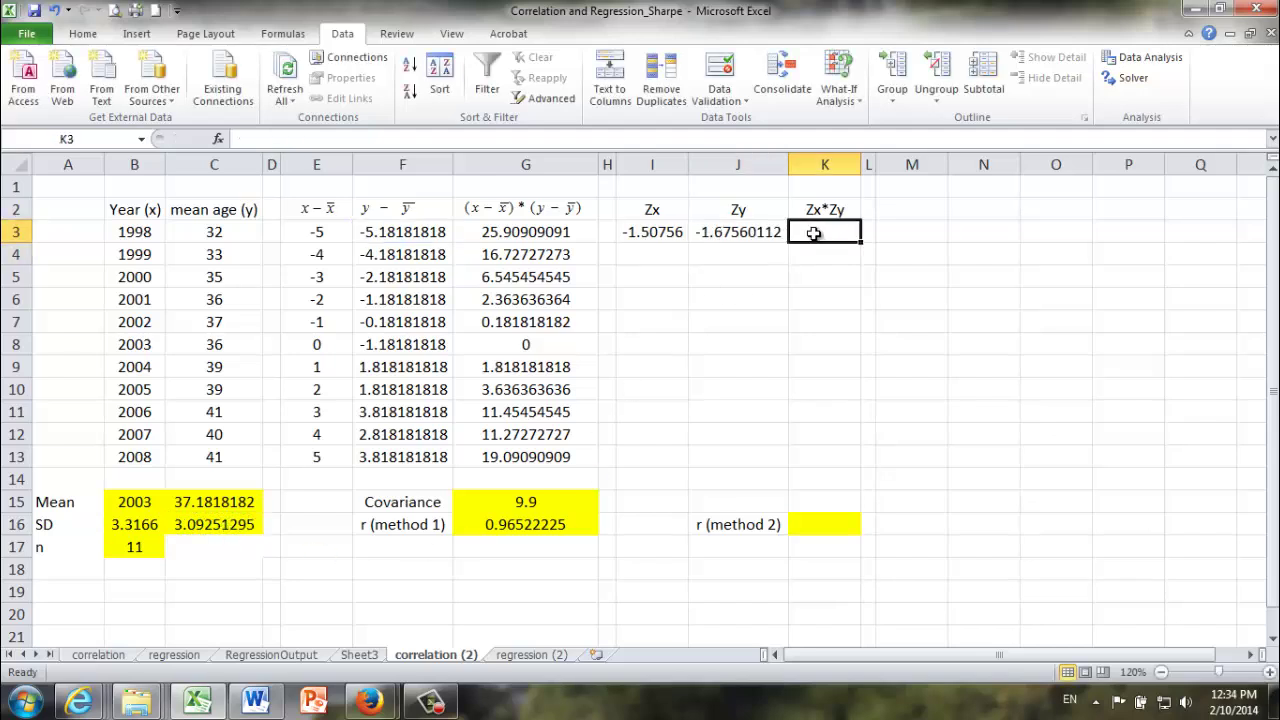
type("=")
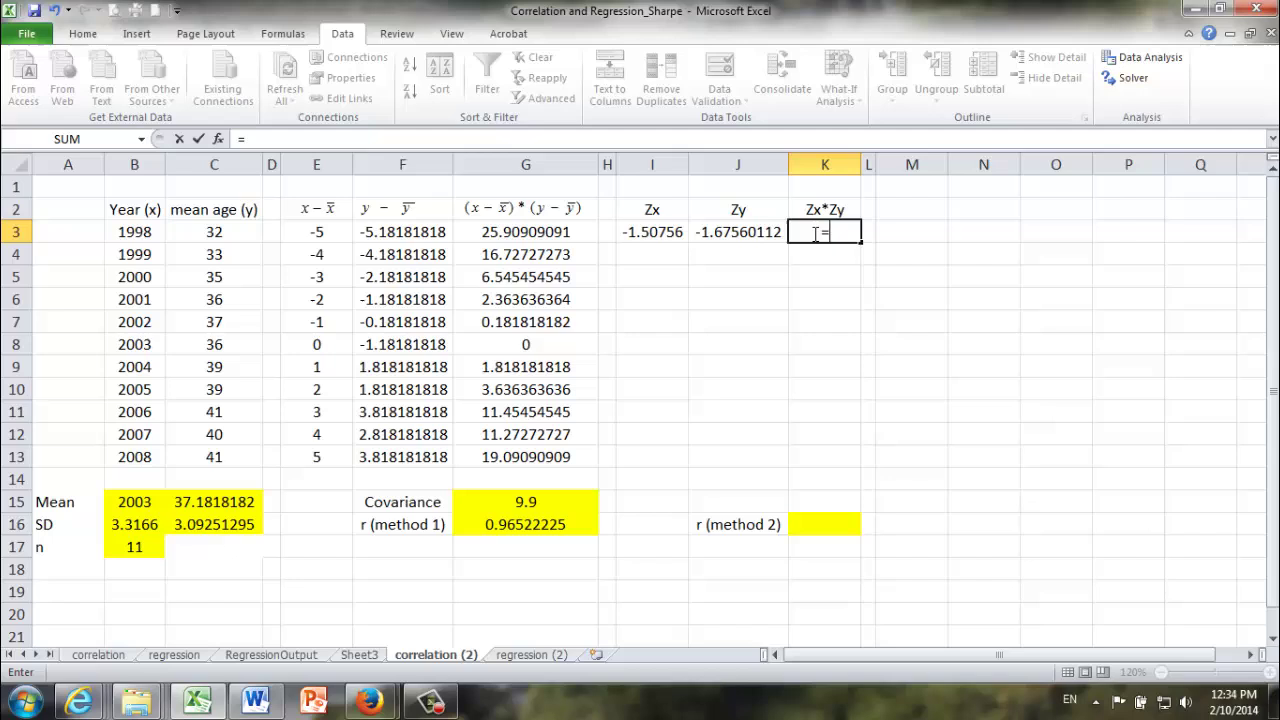
left_click(665, 233)
type("*")
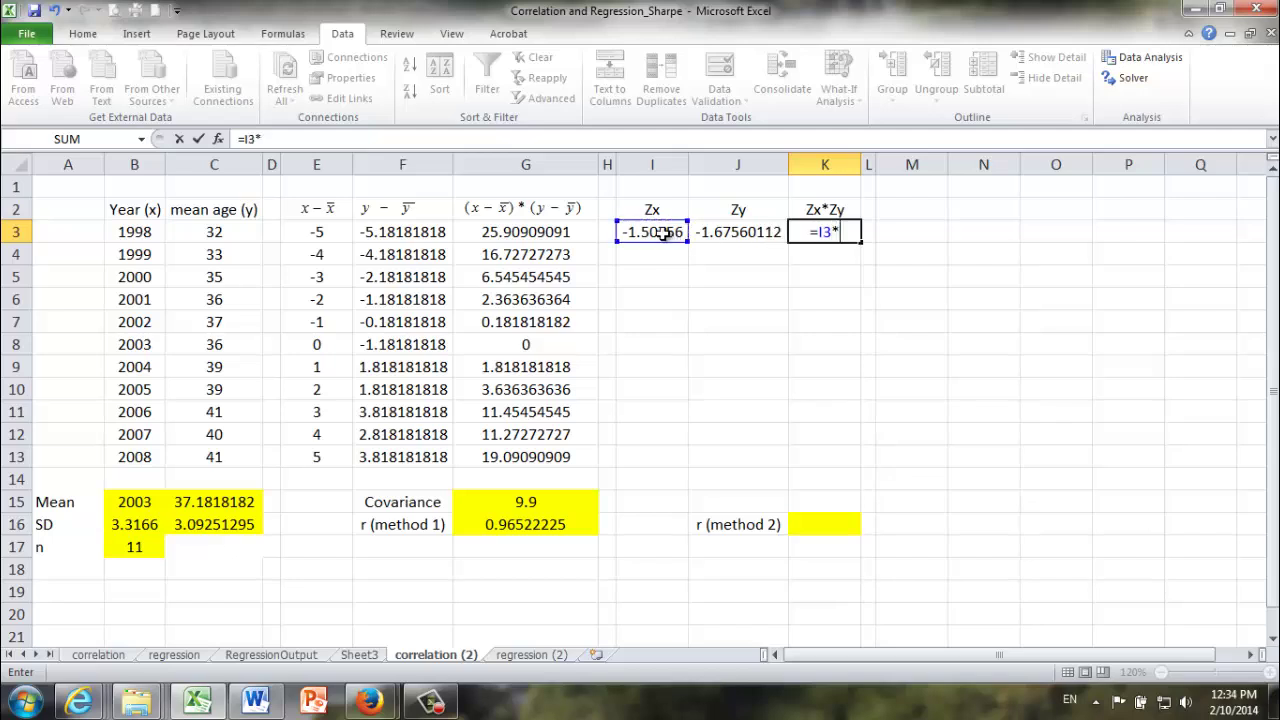
left_click(728, 234)
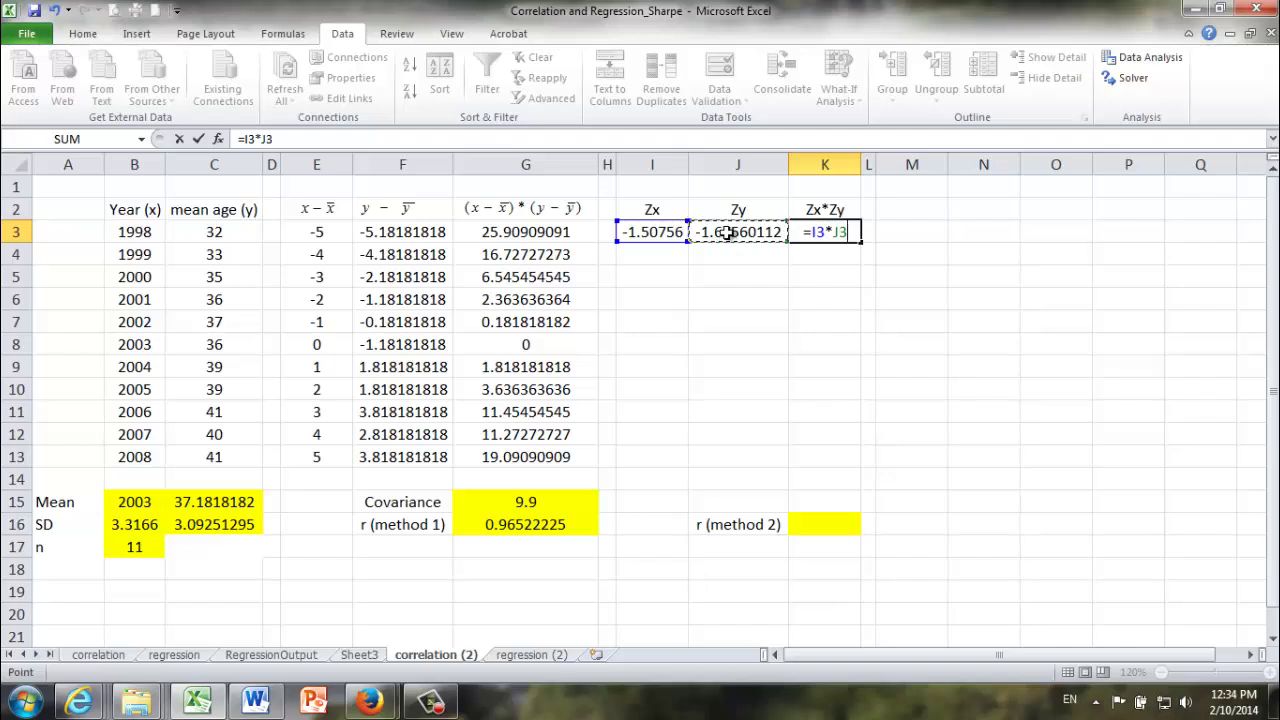
key("Return")
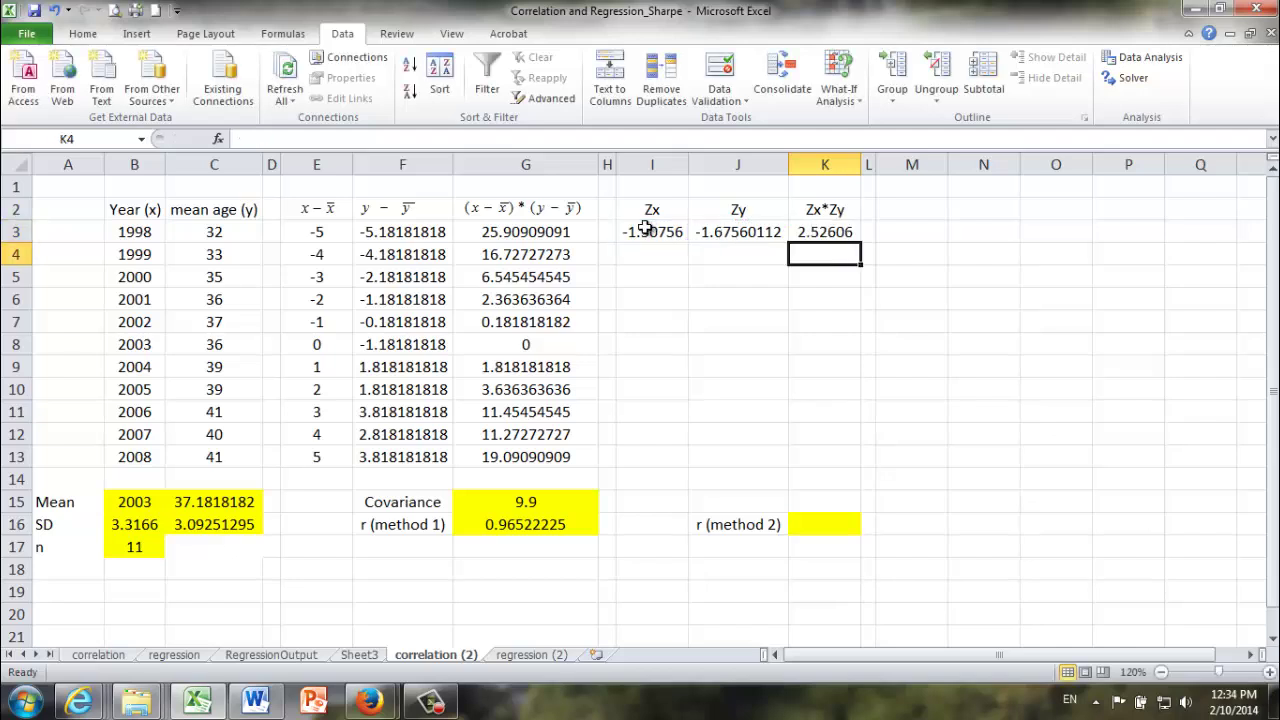
Step: Fill the row-3 Zx, Zy and Zx*Zy formulas down to row 13, then check J13
left_click_drag(642, 228, 811, 226)
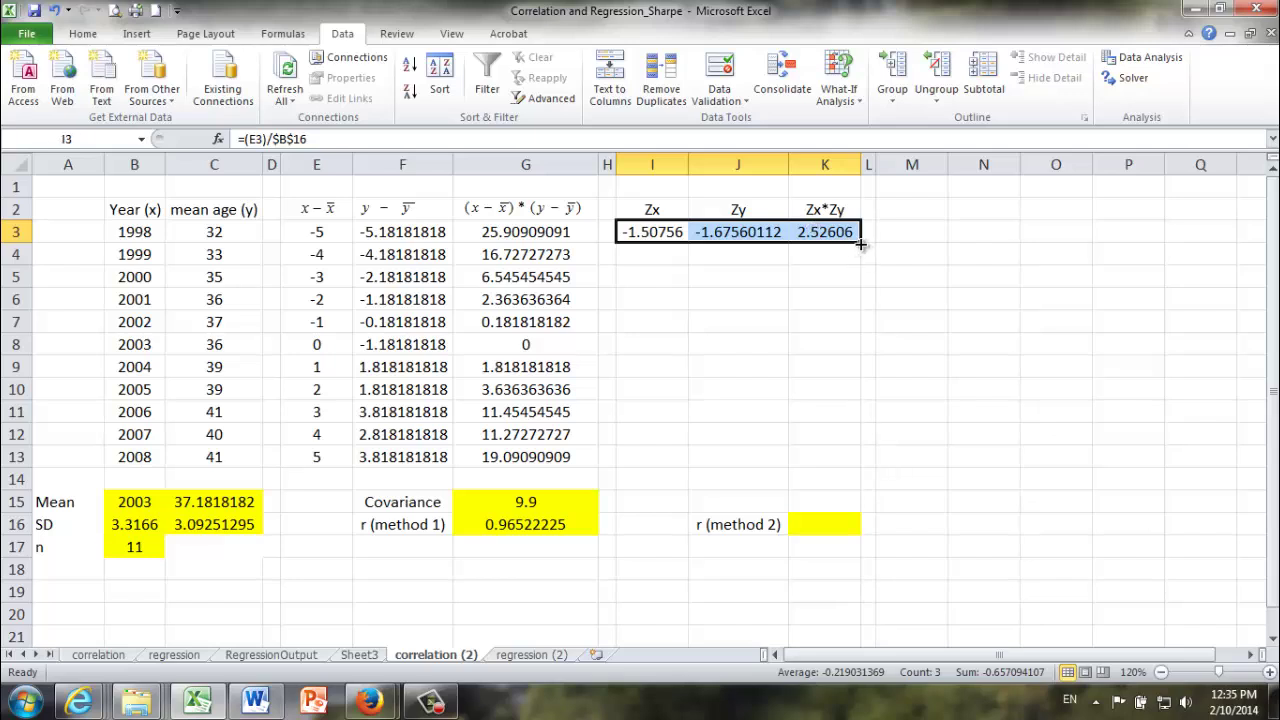
left_click_drag(860, 244, 838, 471)
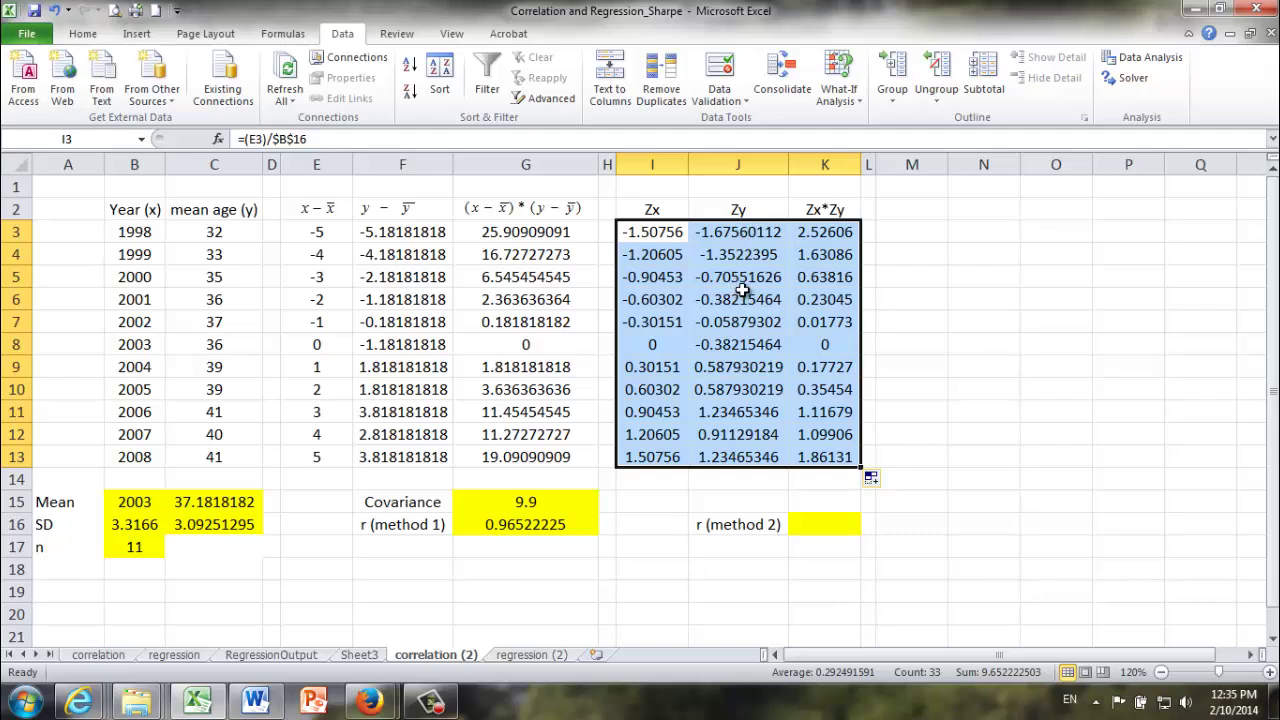
left_click(641, 381)
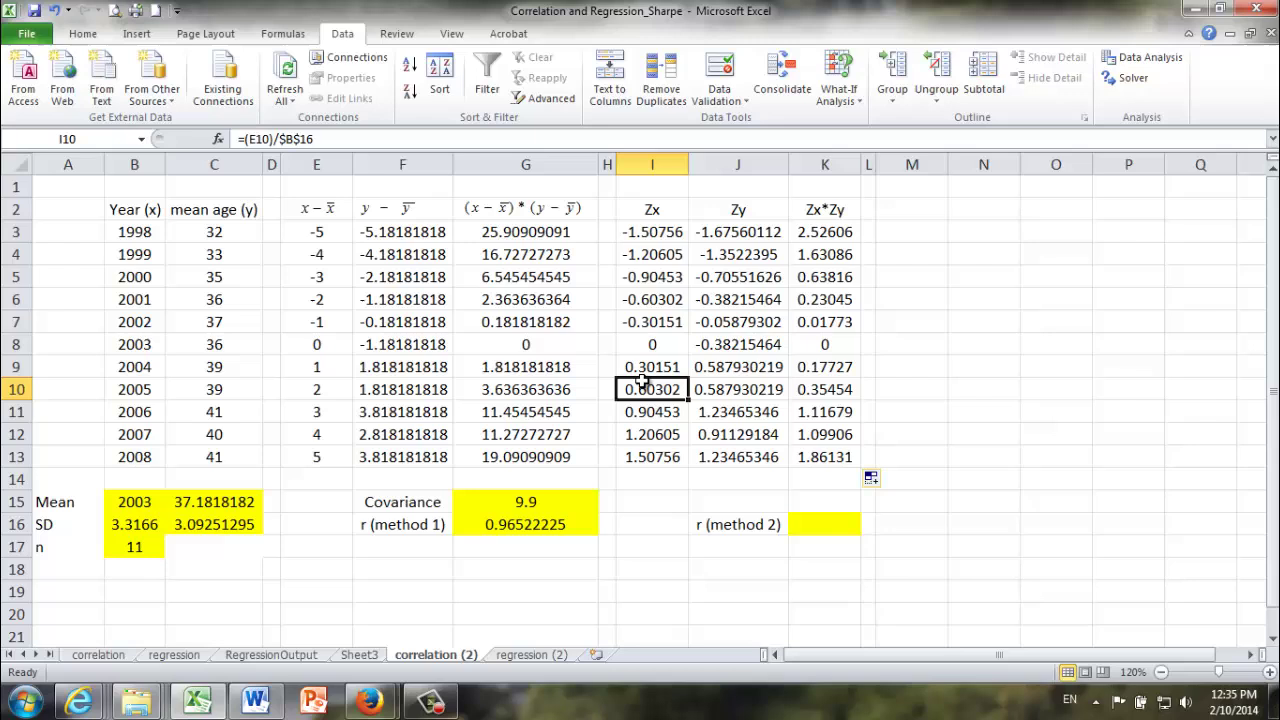
left_click(758, 213)
left_click(736, 451)
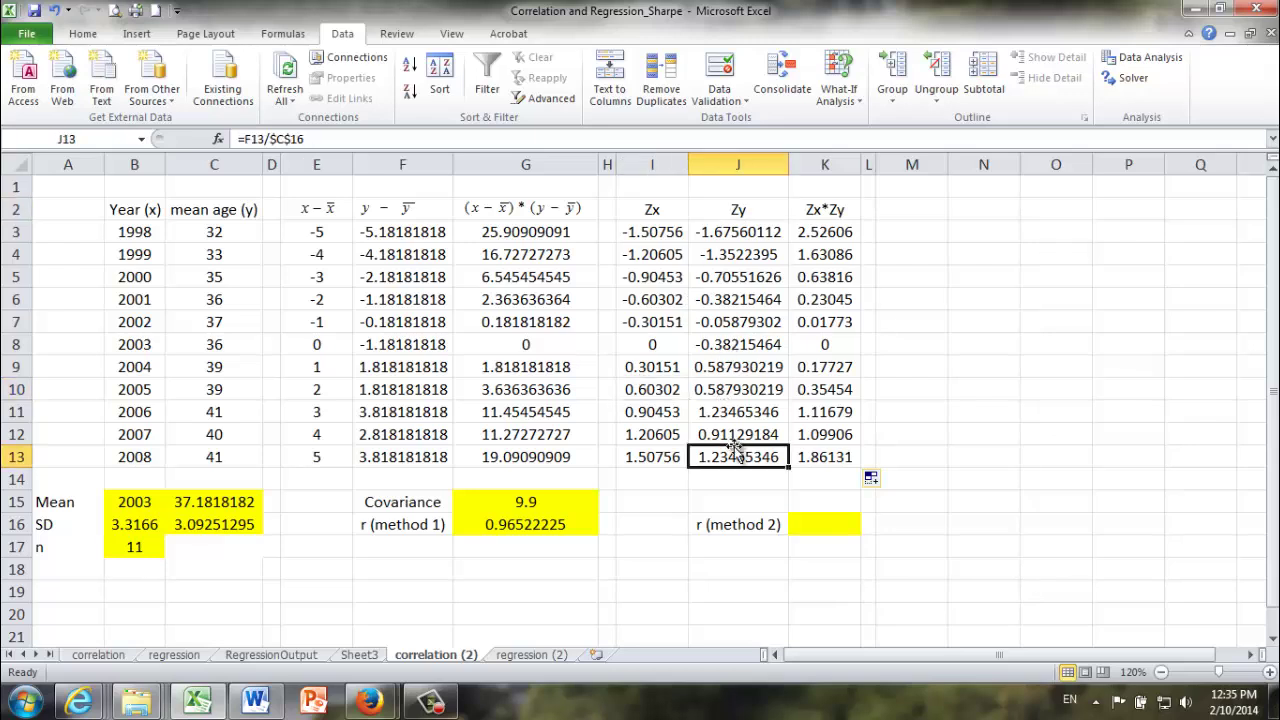
Step: Enter =SUM(K3:K13)/(B17-1) in K16, giving r = 0.96522
left_click(810, 527)
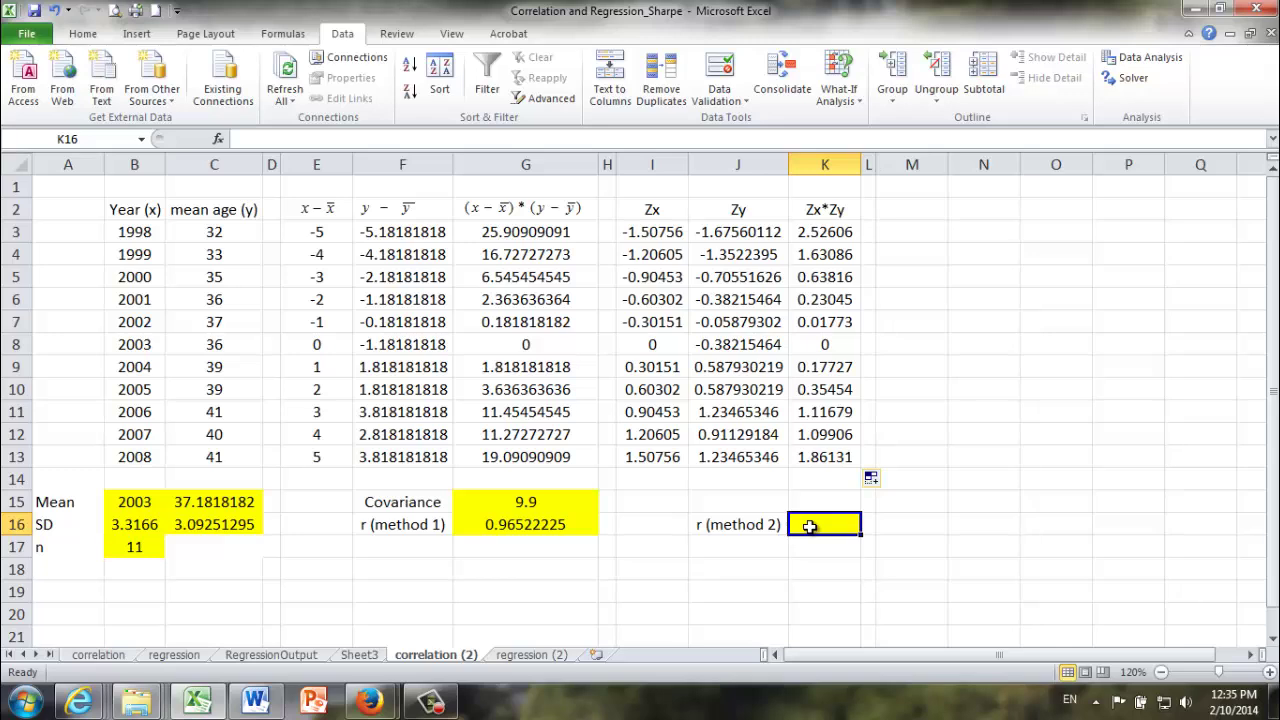
type("=su")
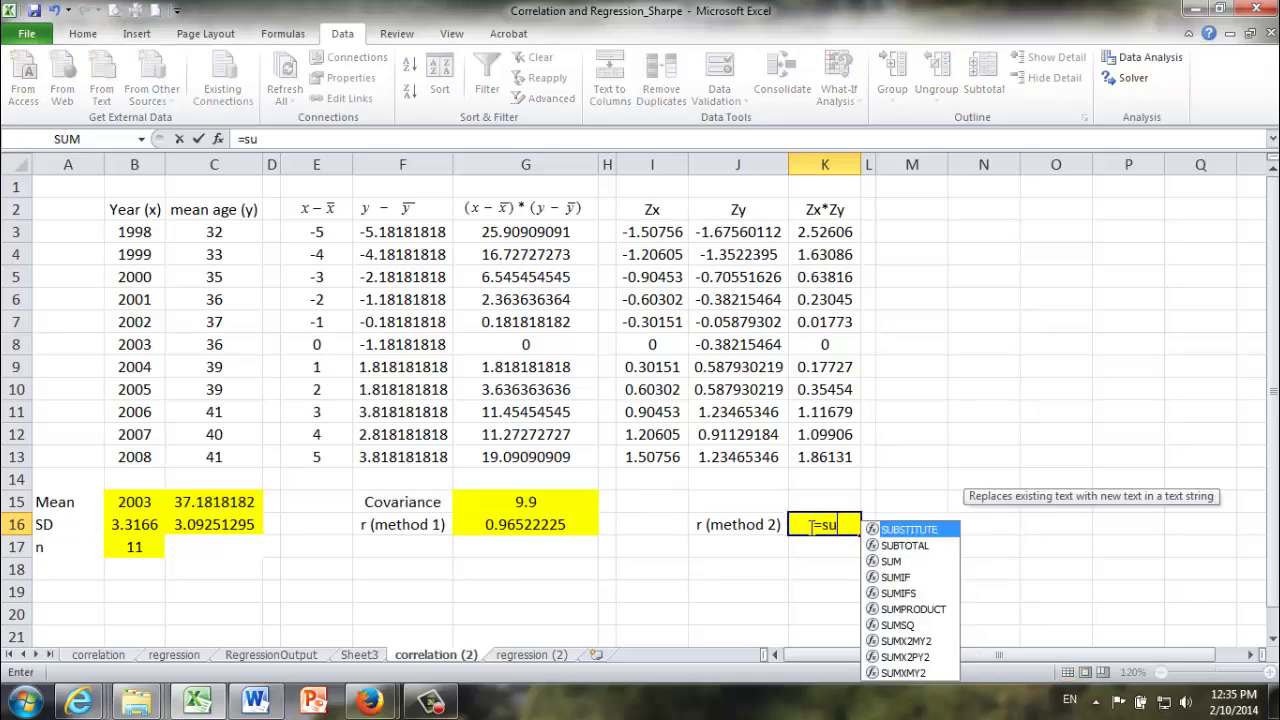
type("m(")
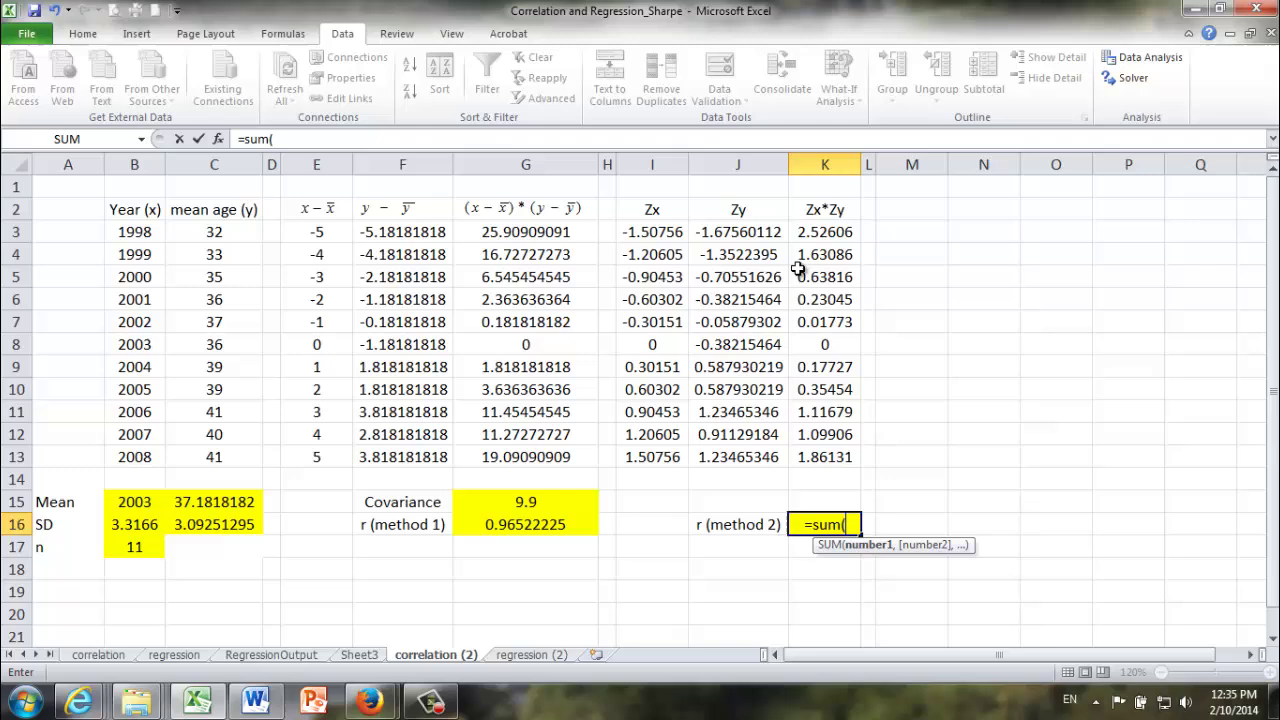
left_click_drag(825, 232, 830, 455)
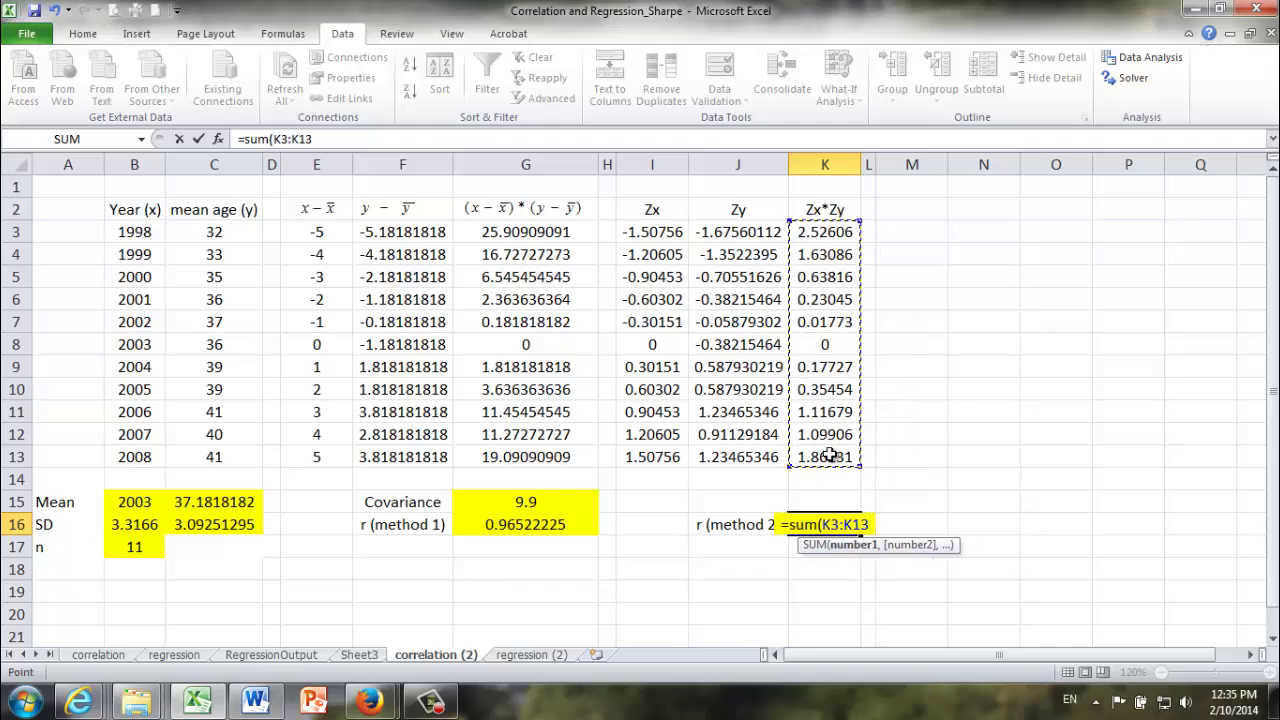
type(")/")
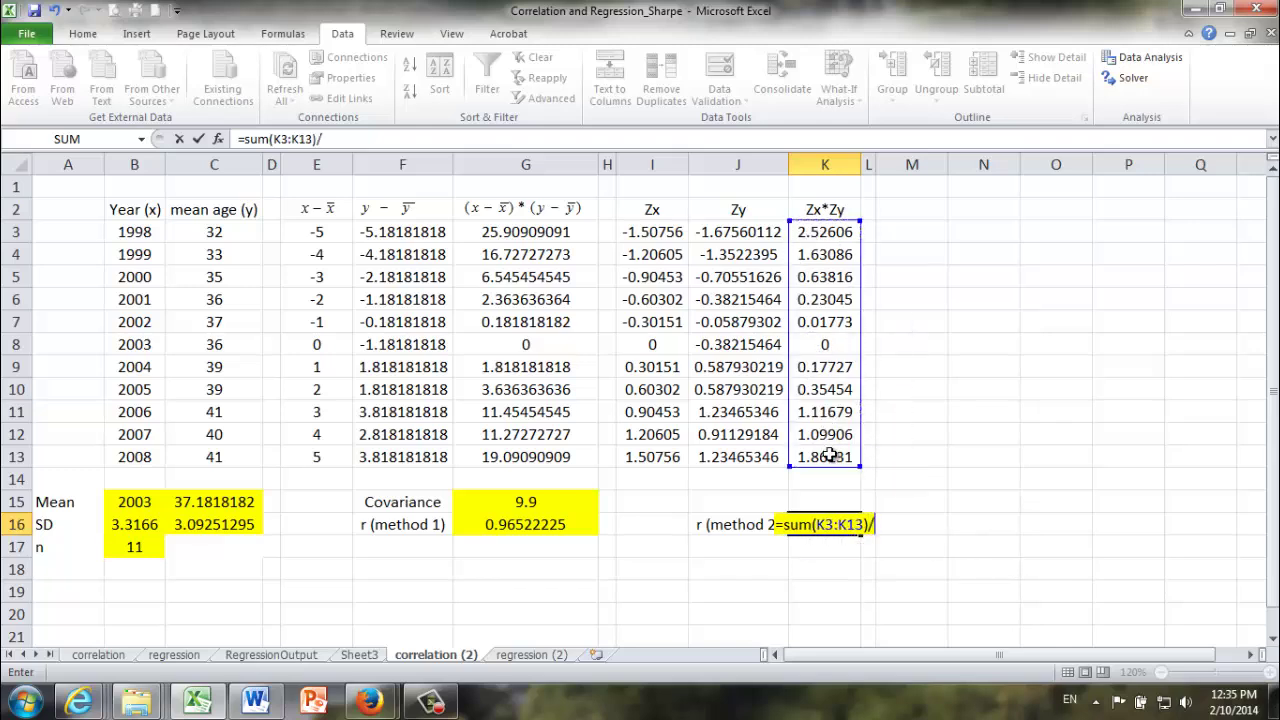
type("(")
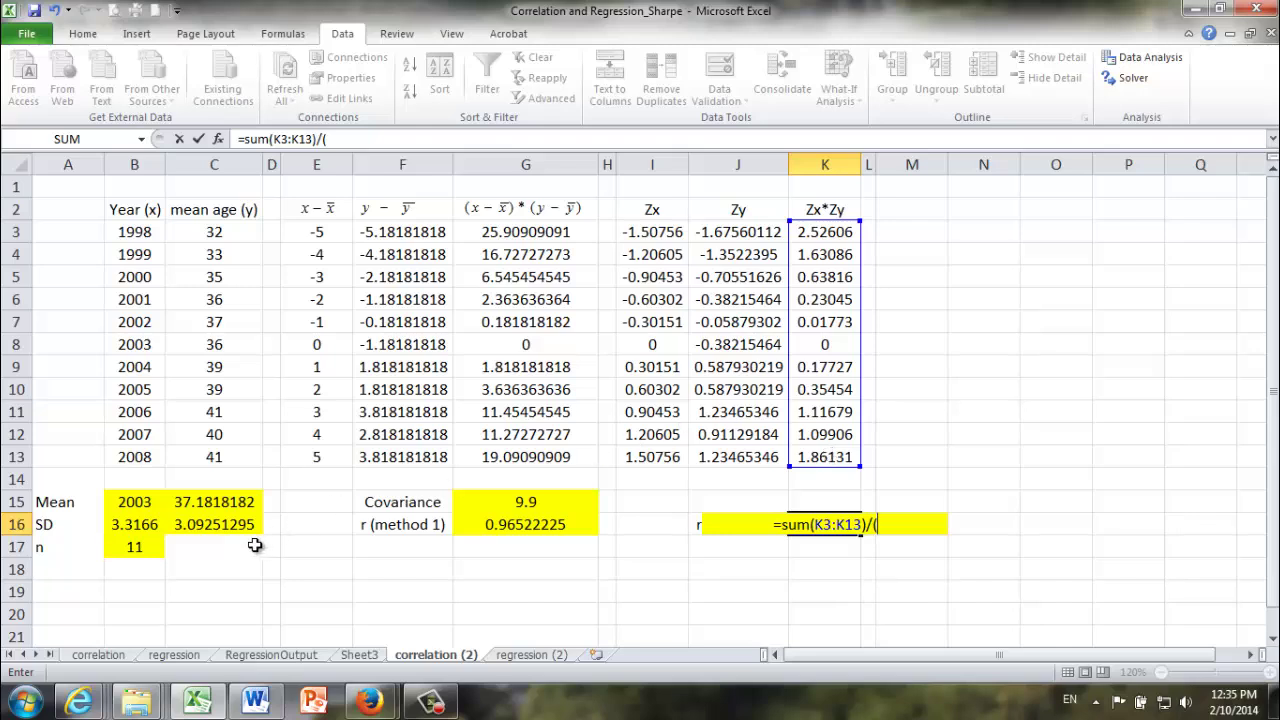
left_click(145, 545)
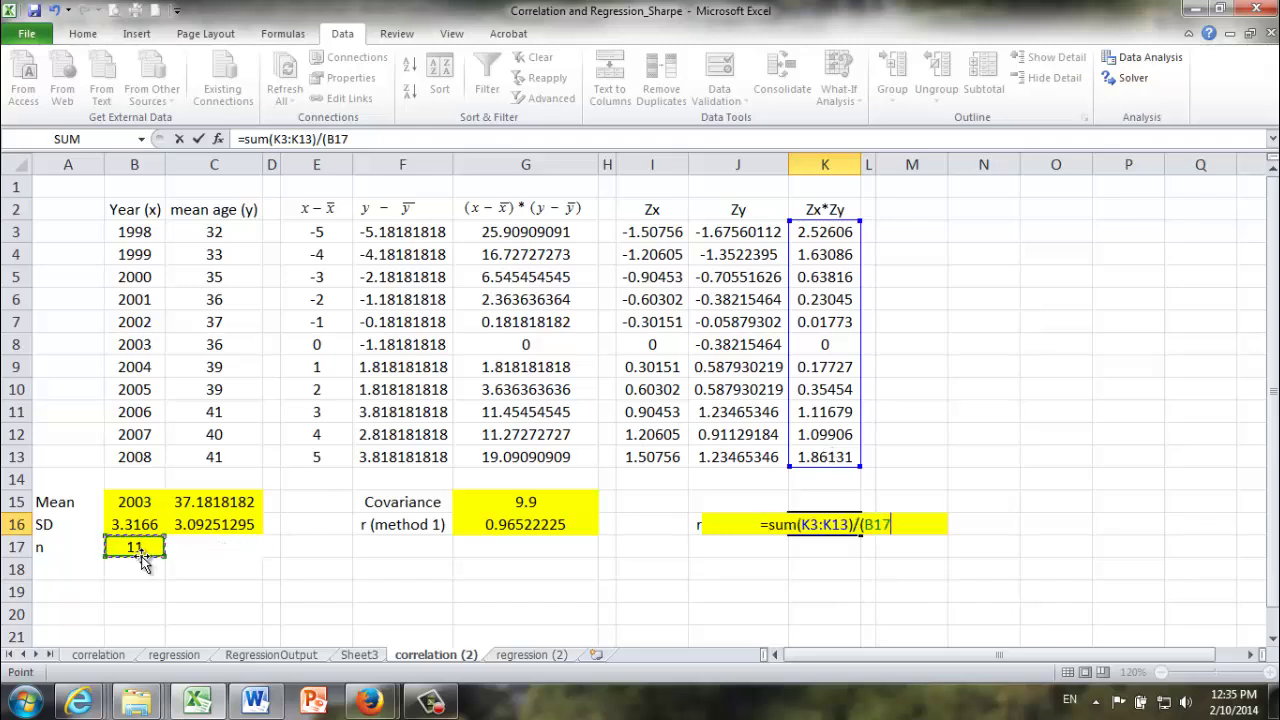
type("-1)")
key("Return")
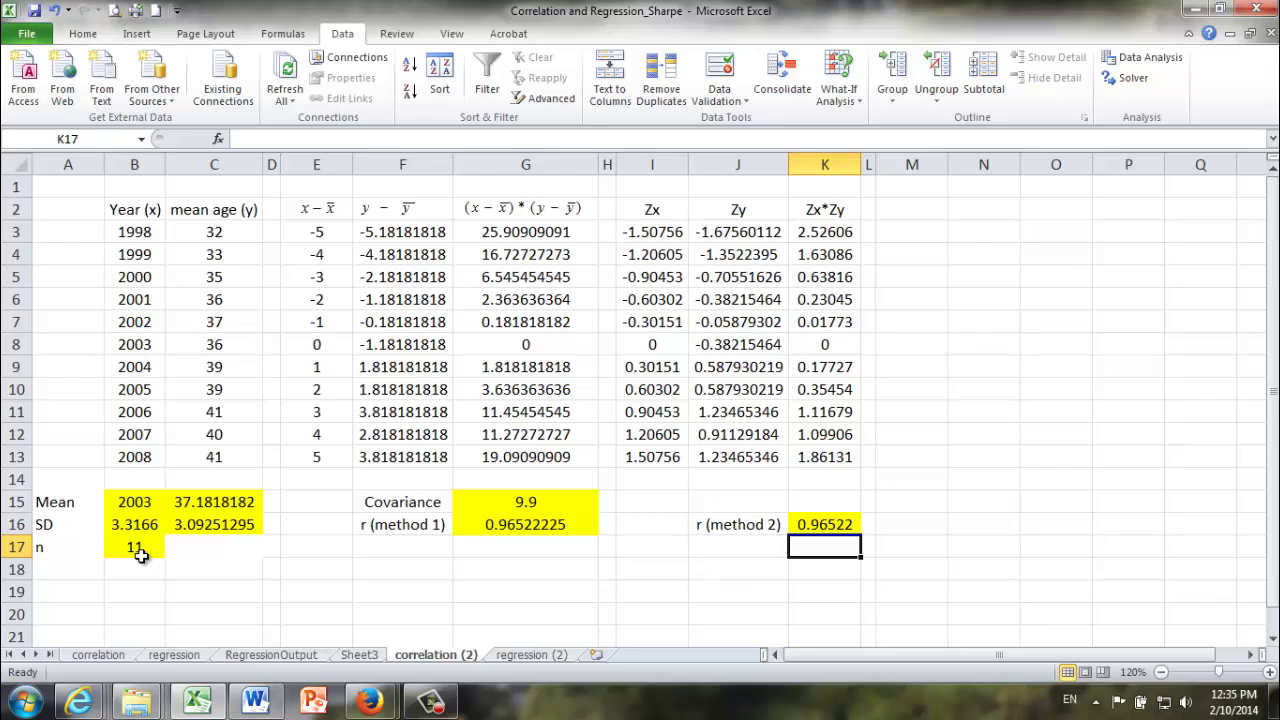
Step: Compare the method 1 formula in G16 with the method 2 formula in K16
left_click(507, 530)
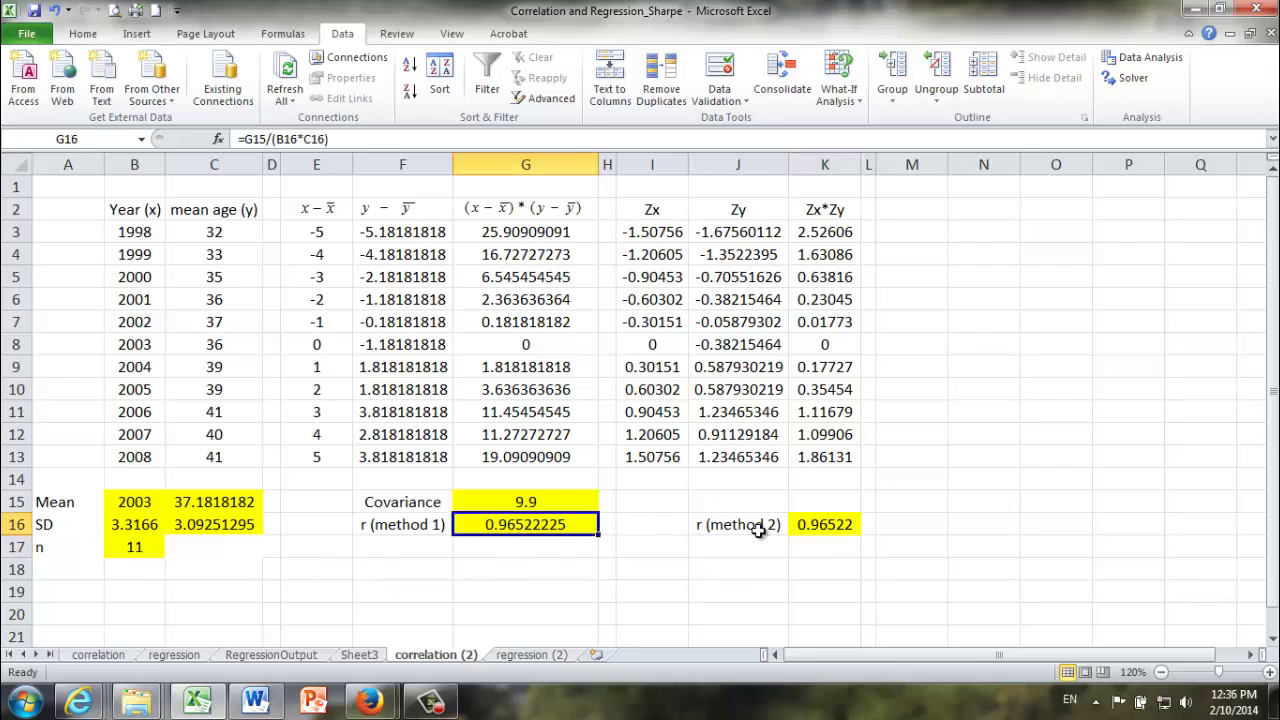
left_click(822, 526)
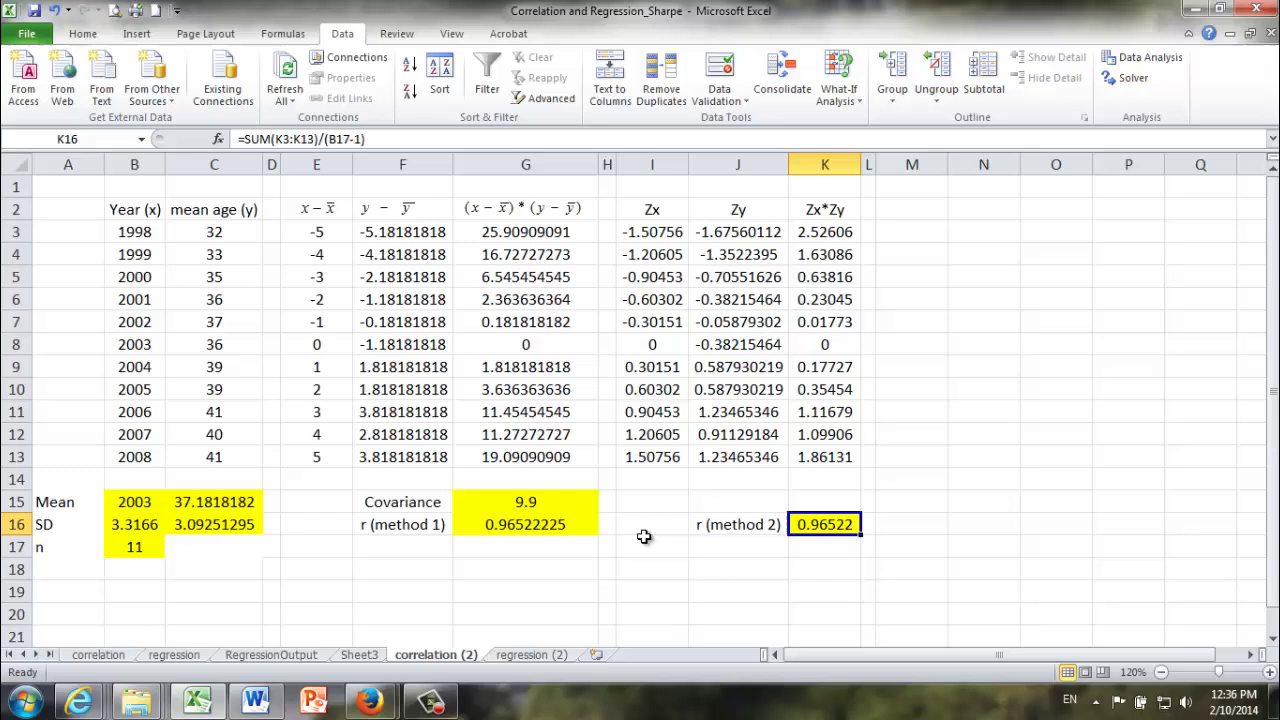
left_click(505, 526)
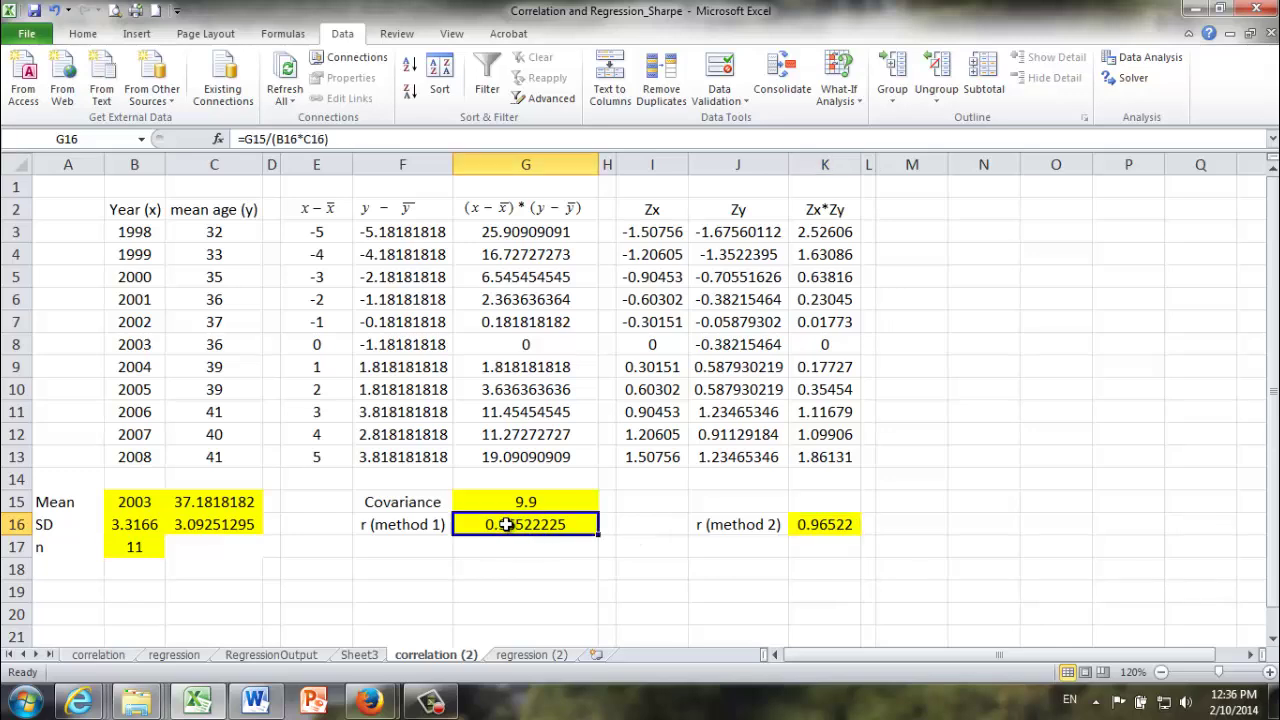
left_click(829, 524)
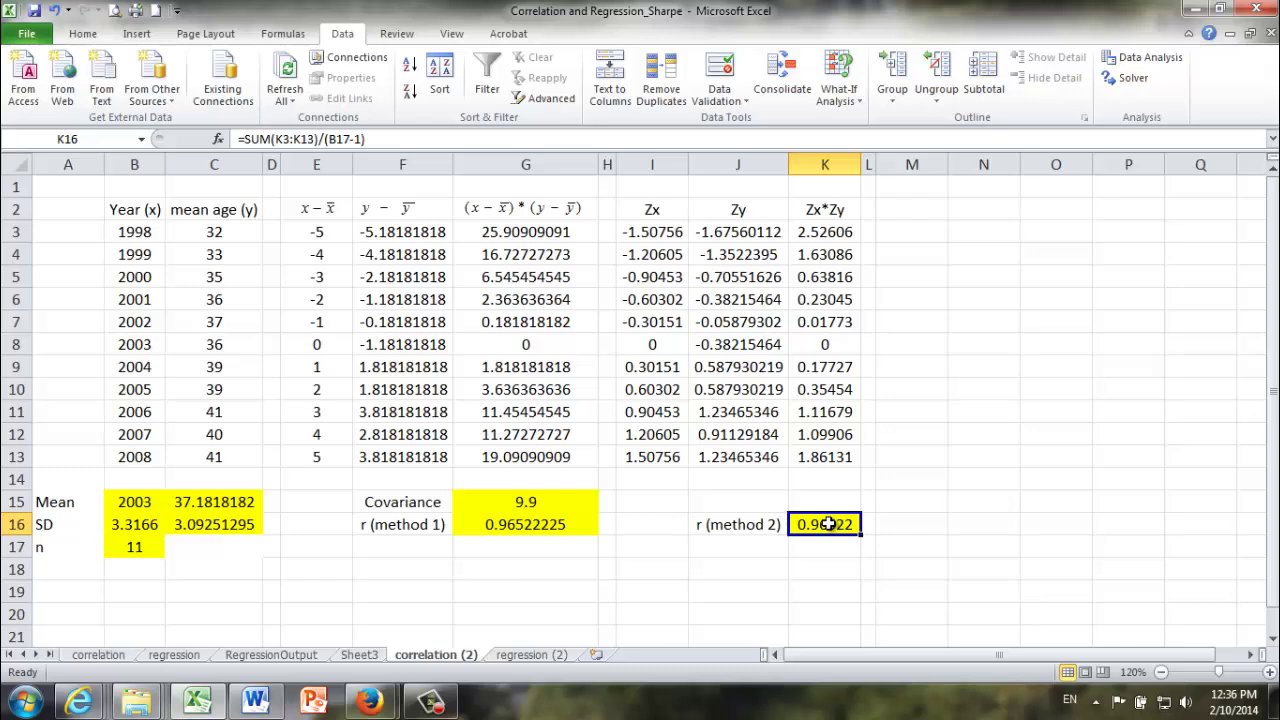
left_click(537, 521)
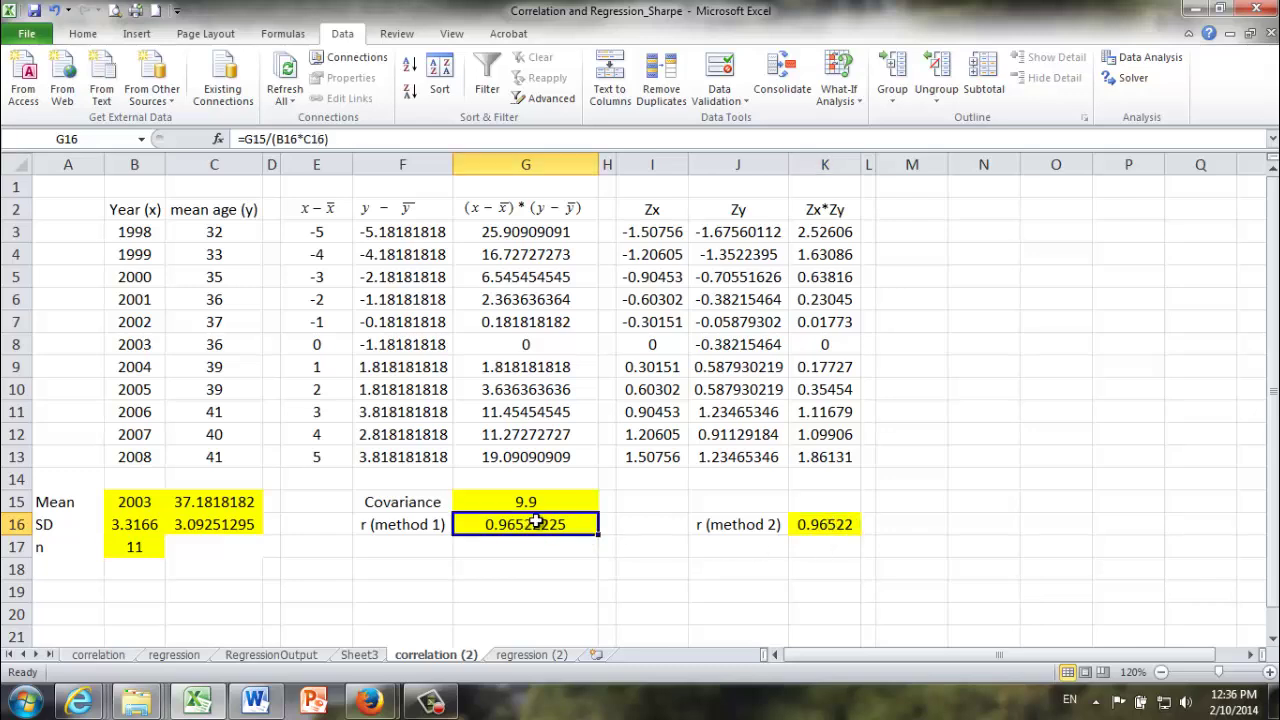
left_click(835, 523)
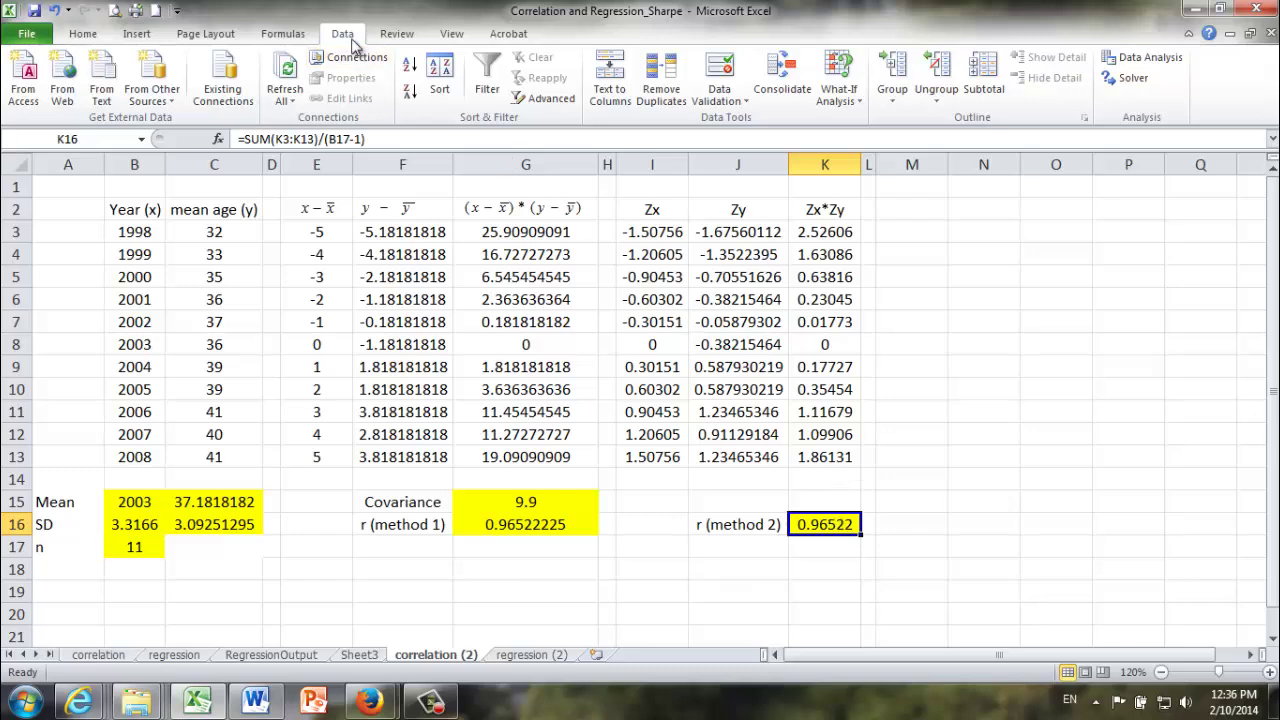
Step: Run the Correlation analysis on B3:C13 with output at M15, yielding 0.96522
left_click(1135, 60)
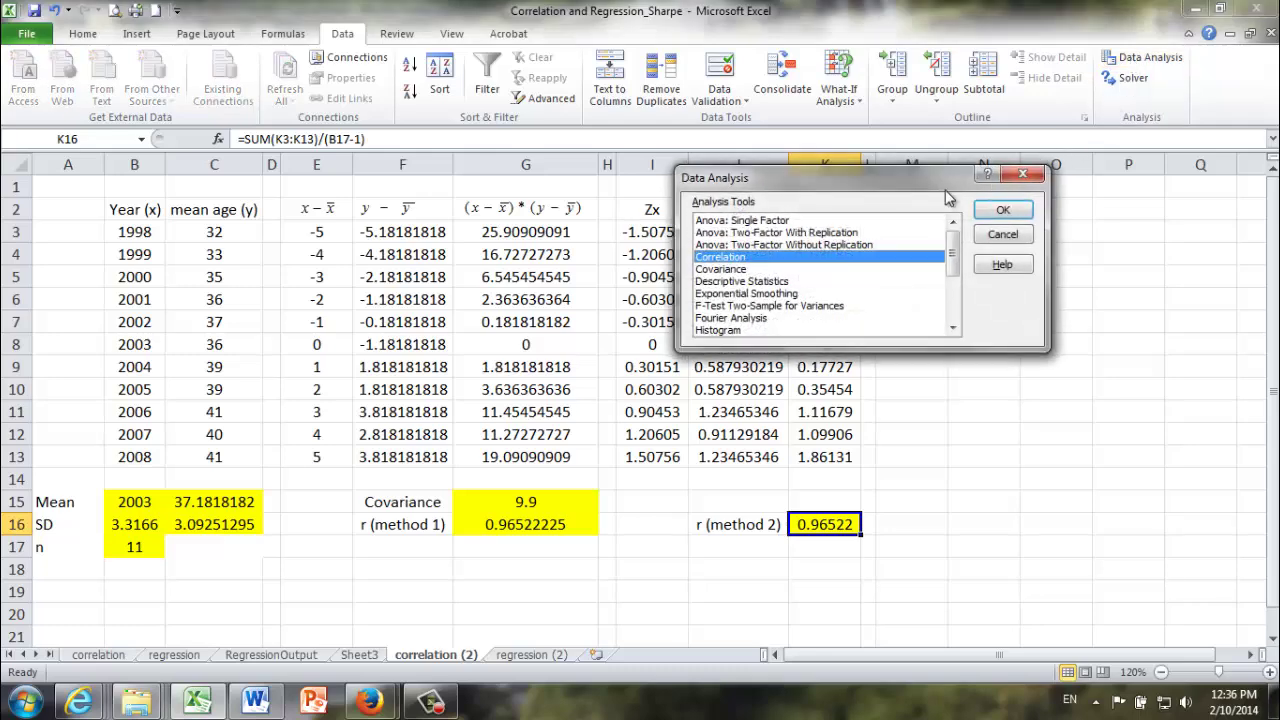
double_click(718, 258)
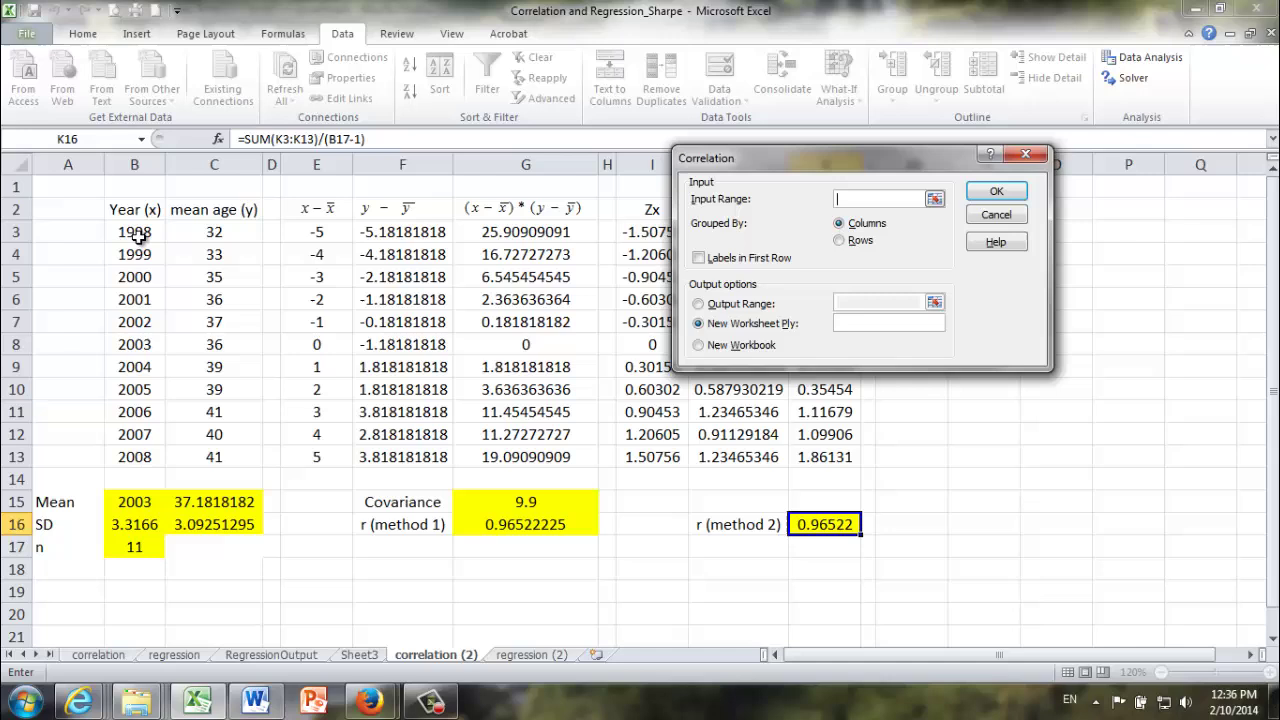
left_click_drag(140, 232, 231, 456)
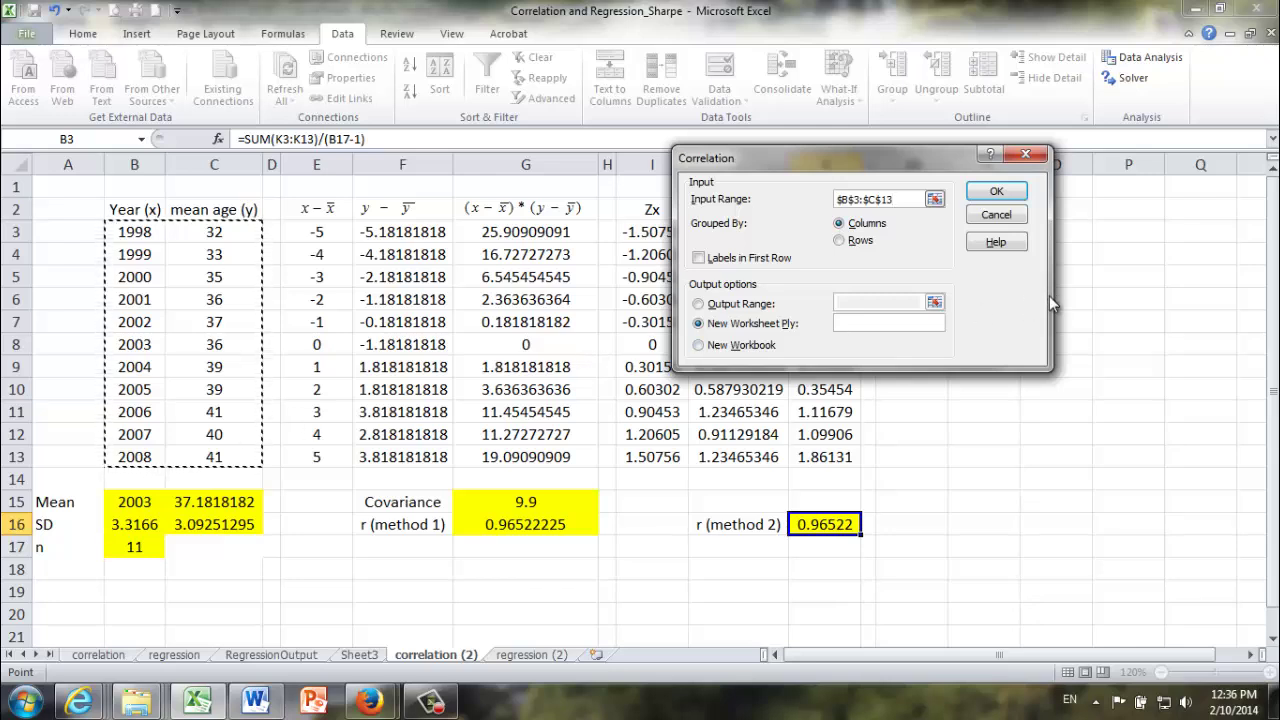
left_click(706, 307)
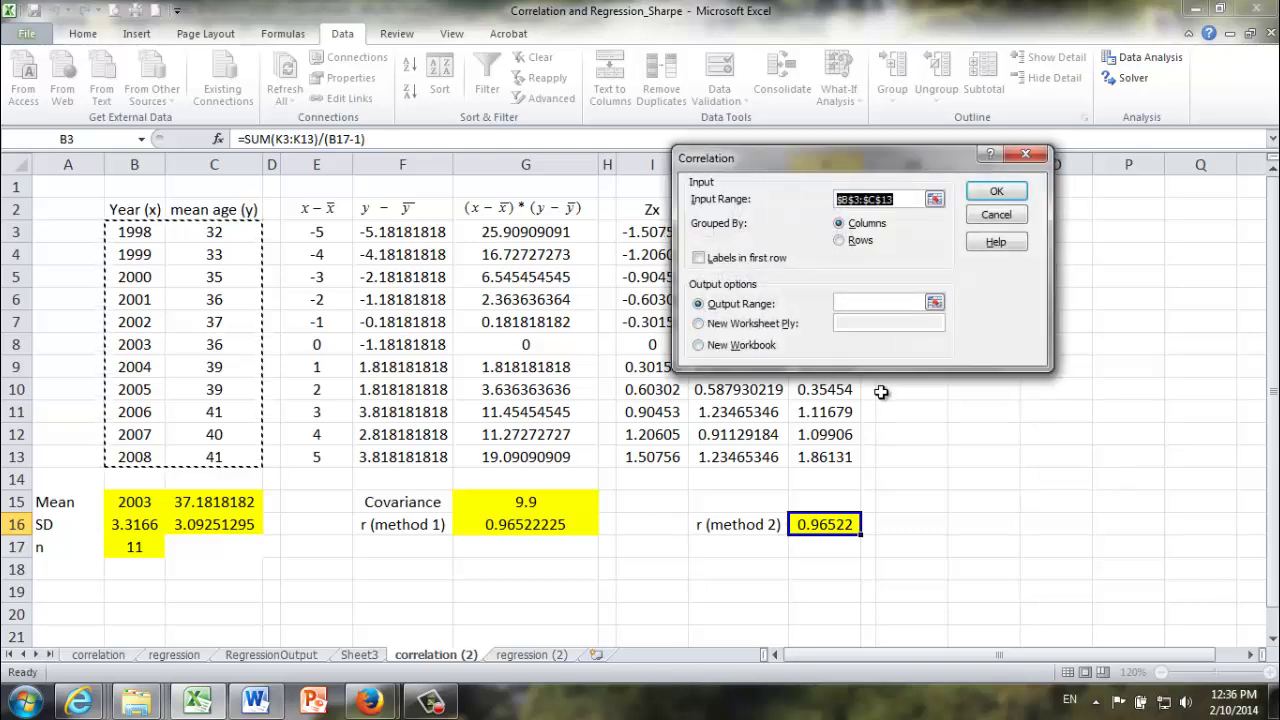
left_click(860, 303)
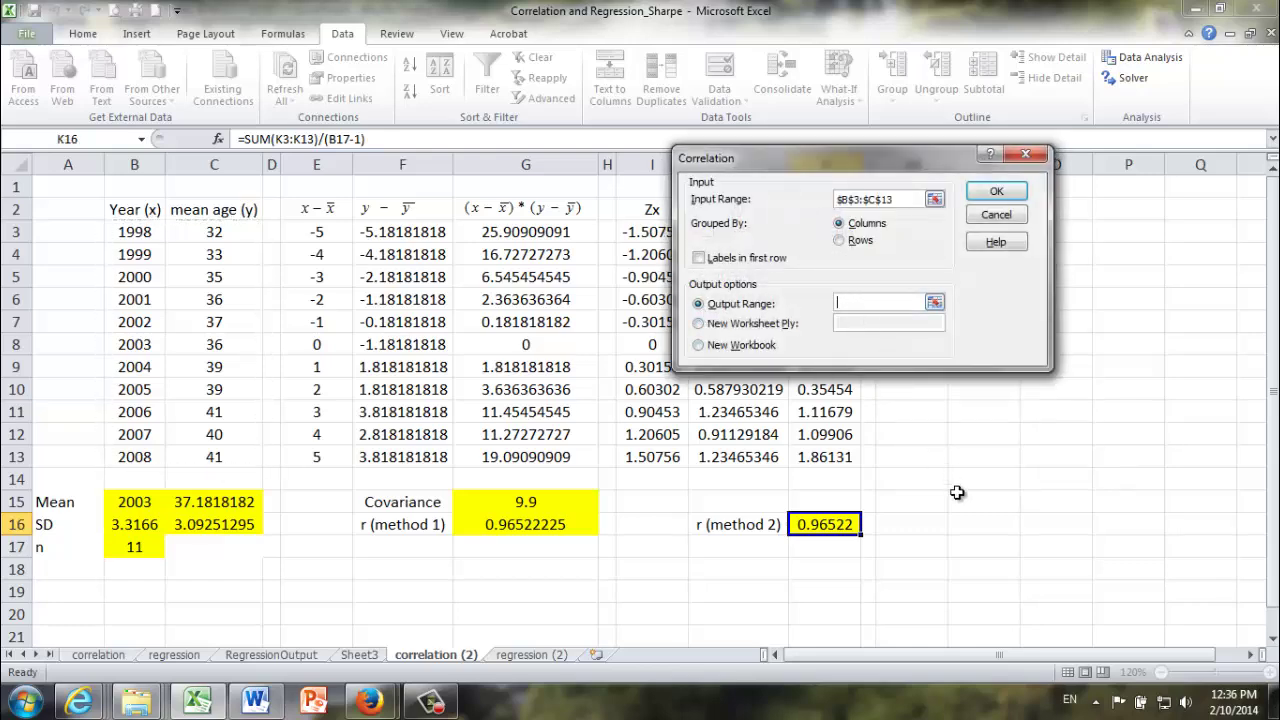
left_click(906, 500)
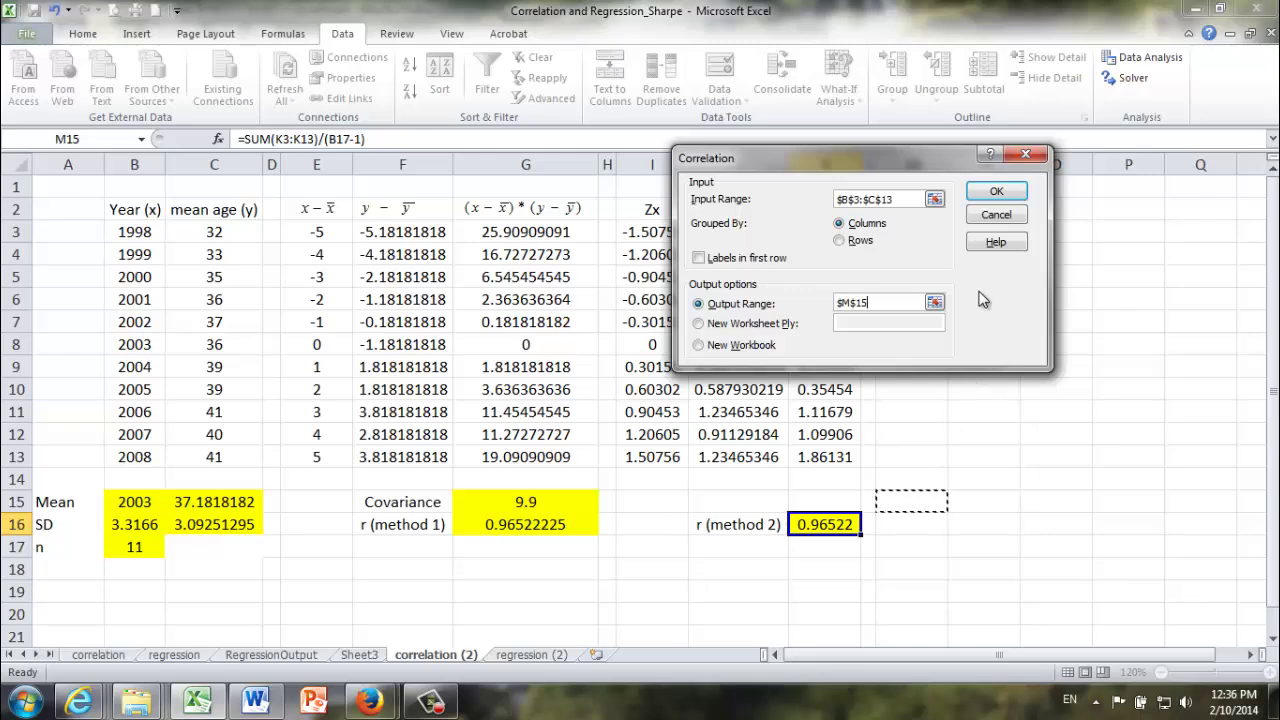
left_click(997, 191)
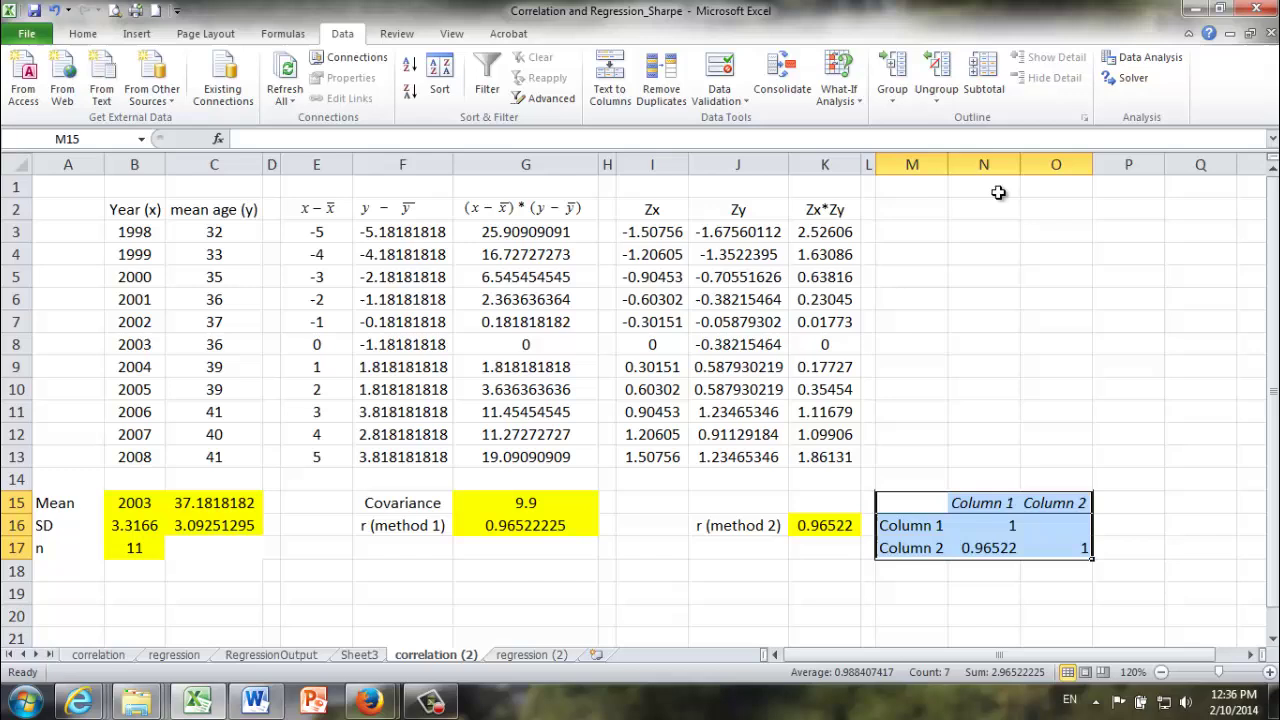
Step: Fill N17 yellow and type the label 'r(method 3)' in N18
left_click(990, 549)
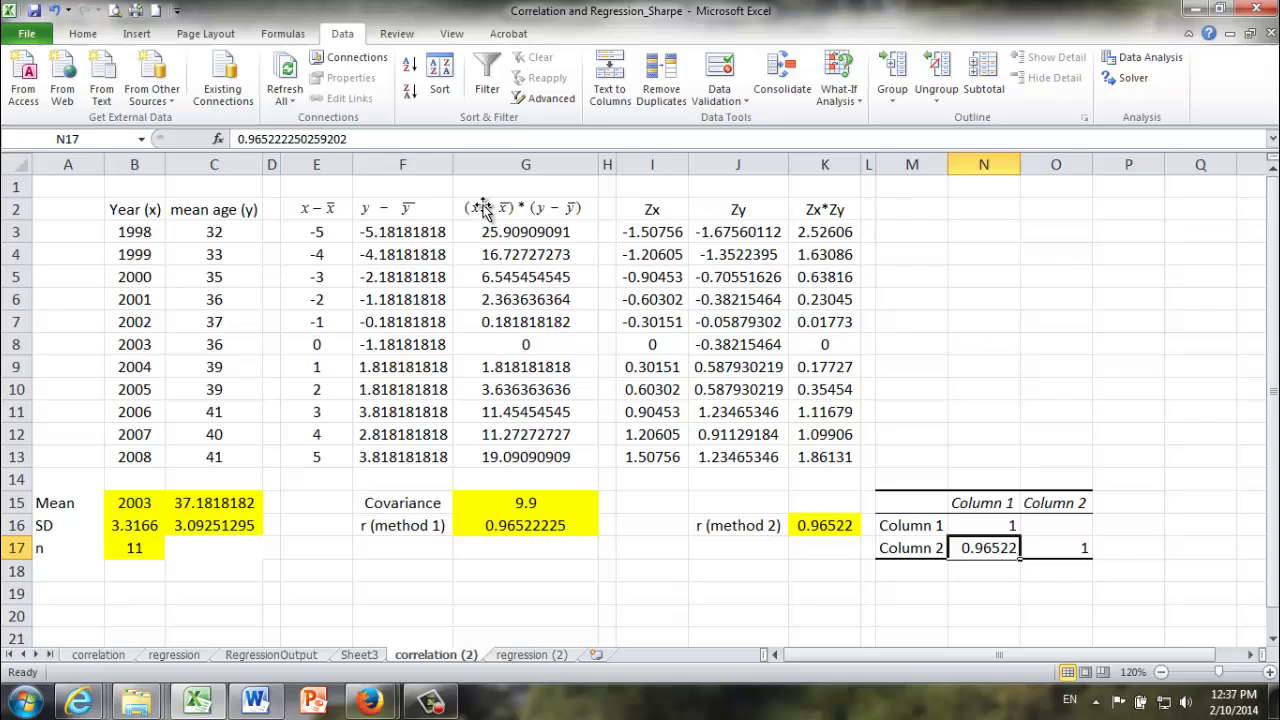
left_click(83, 34)
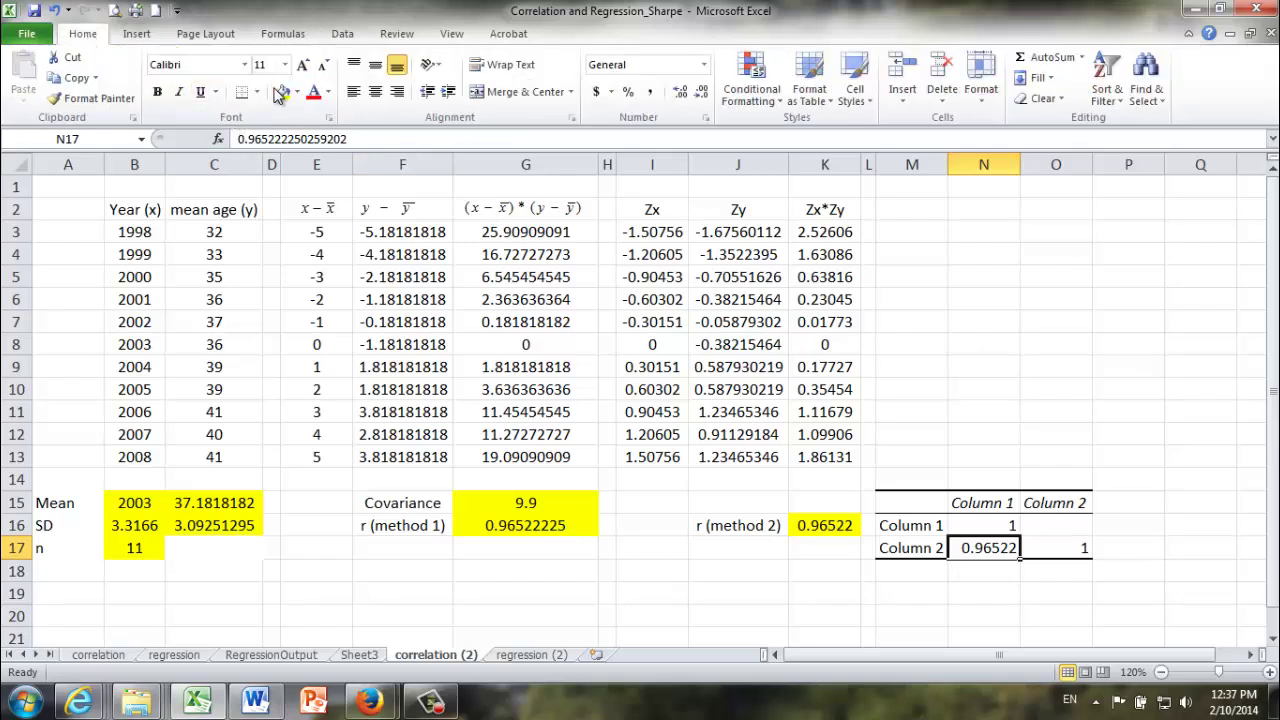
left_click(280, 91)
left_click(976, 577)
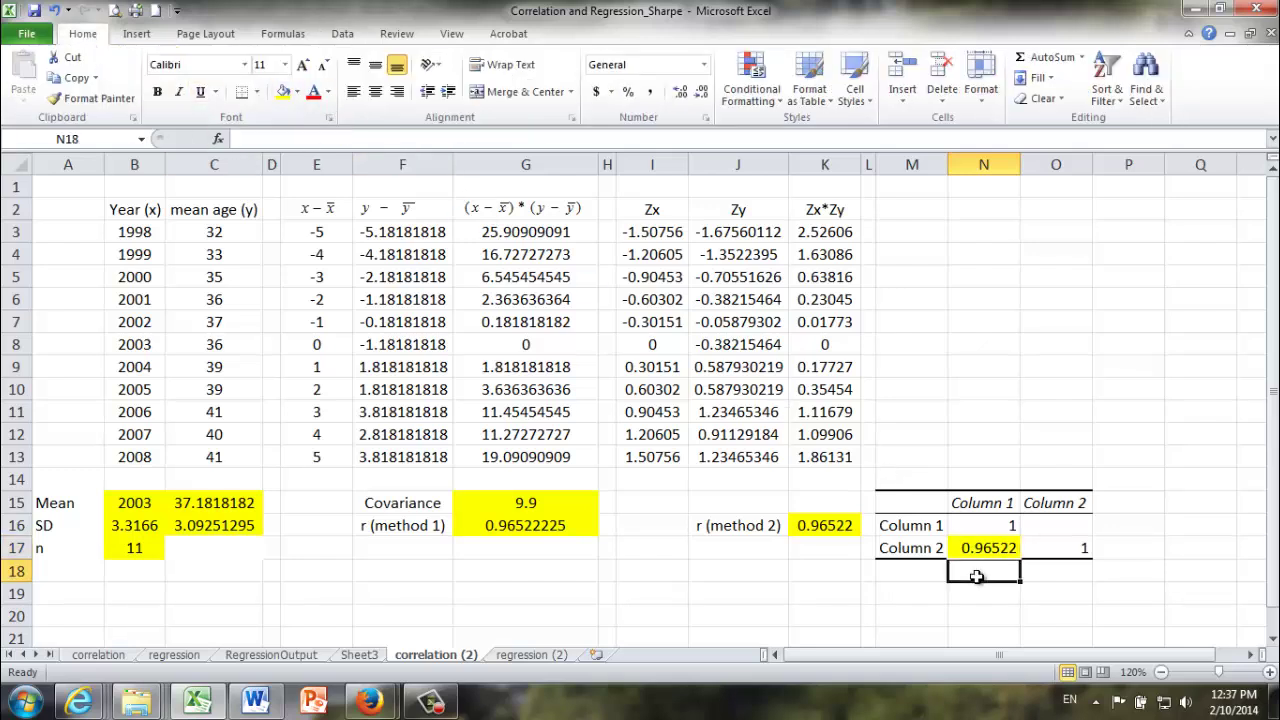
type("r")
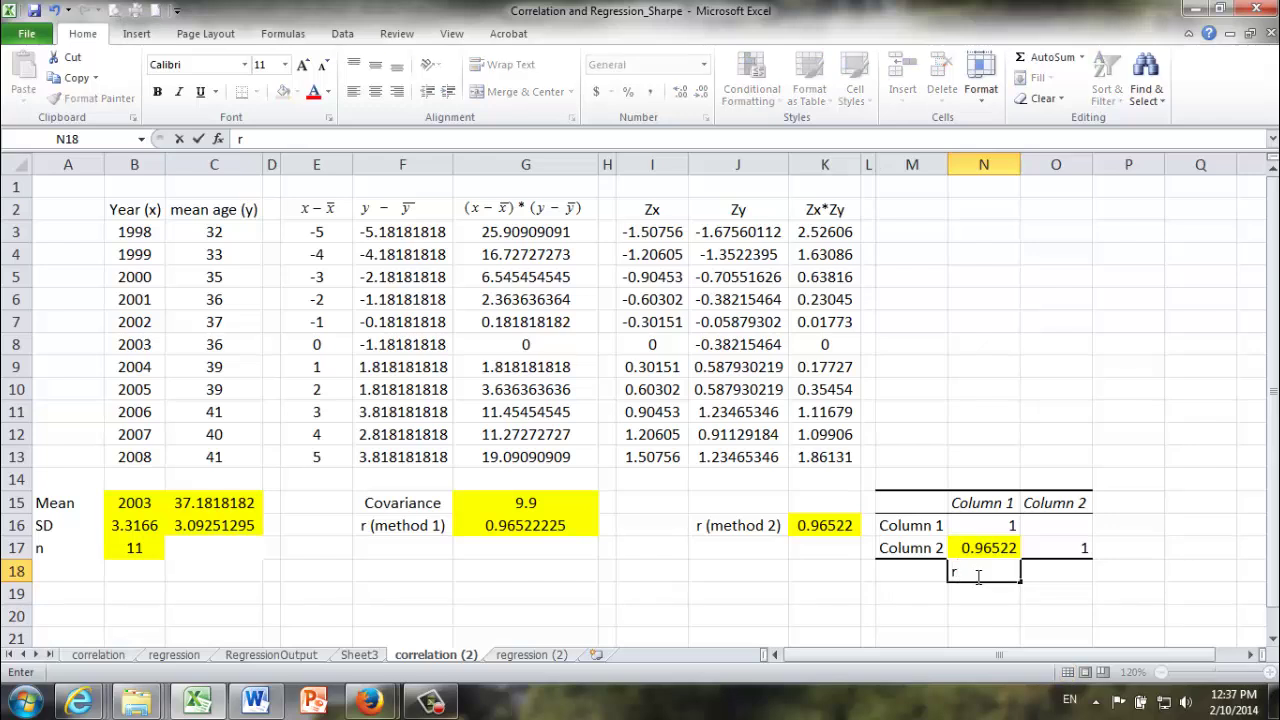
type("(method 3)")
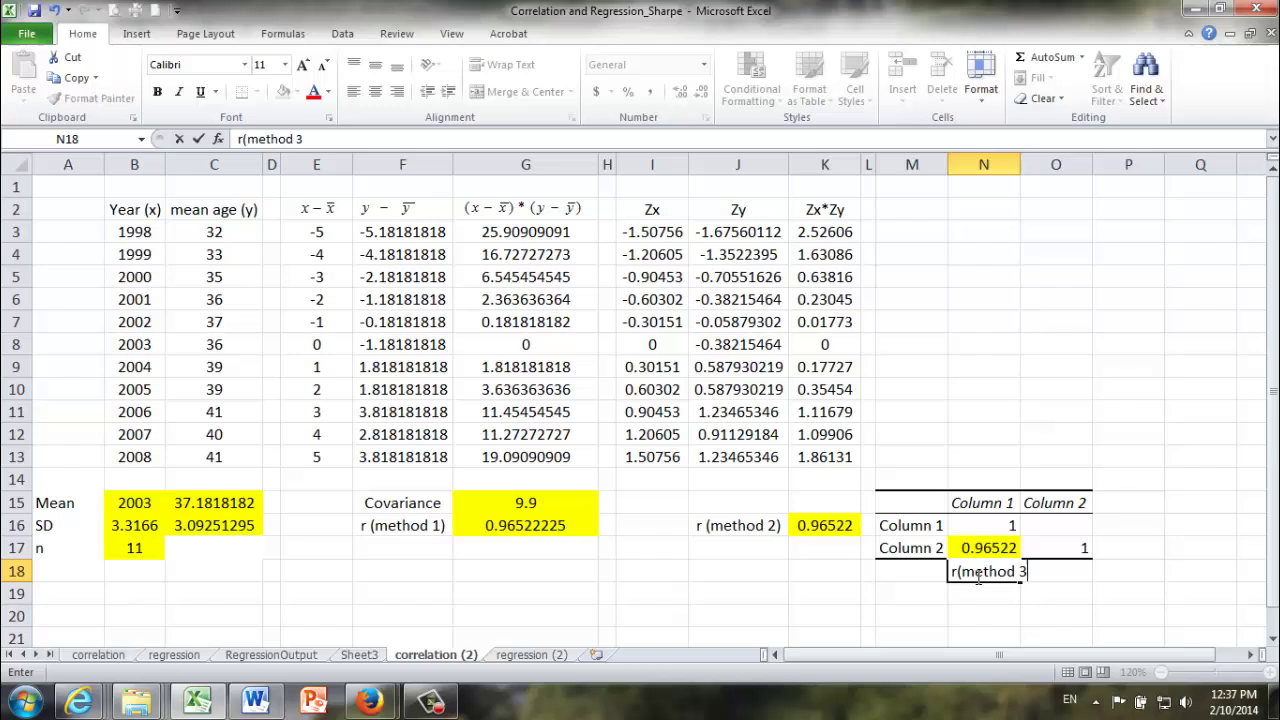